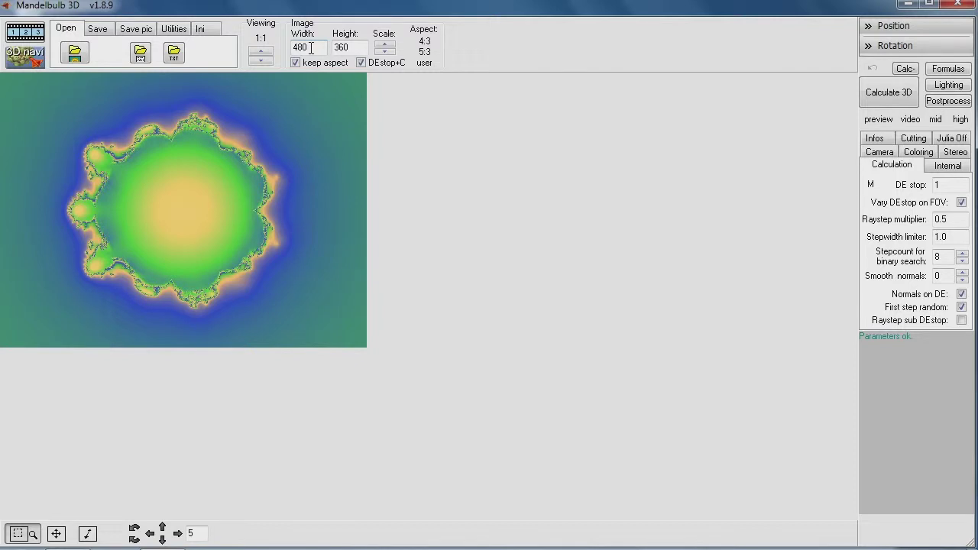
Calculate the 480 × 360 fractal in 3D and open the Navigator, moving its window so all its controls are visible
left_click(353, 48)
left_click(893, 95)
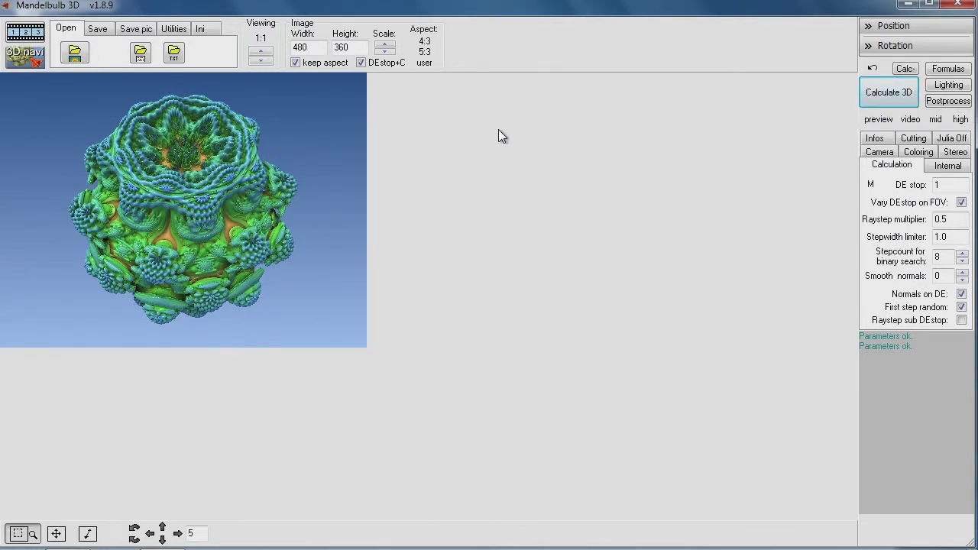
left_click(20, 63)
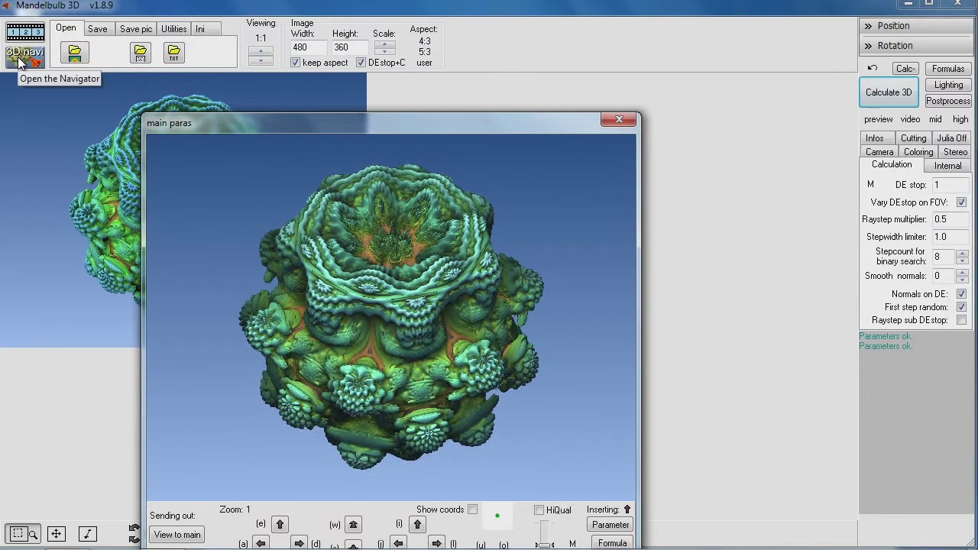
left_click_drag(223, 123, 400, 50)
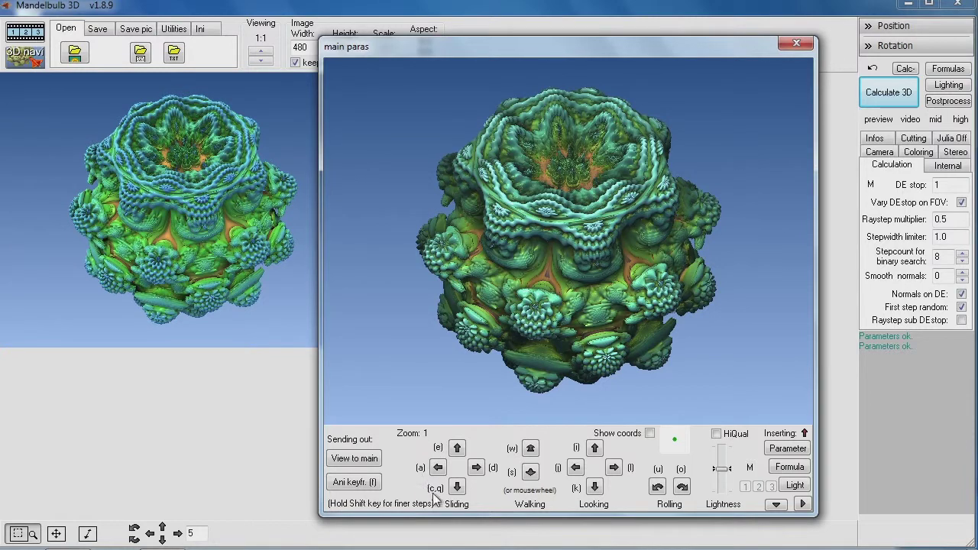
Slide the Navigator camera up, then down until the fractal's lower side fills the view
left_click(457, 448)
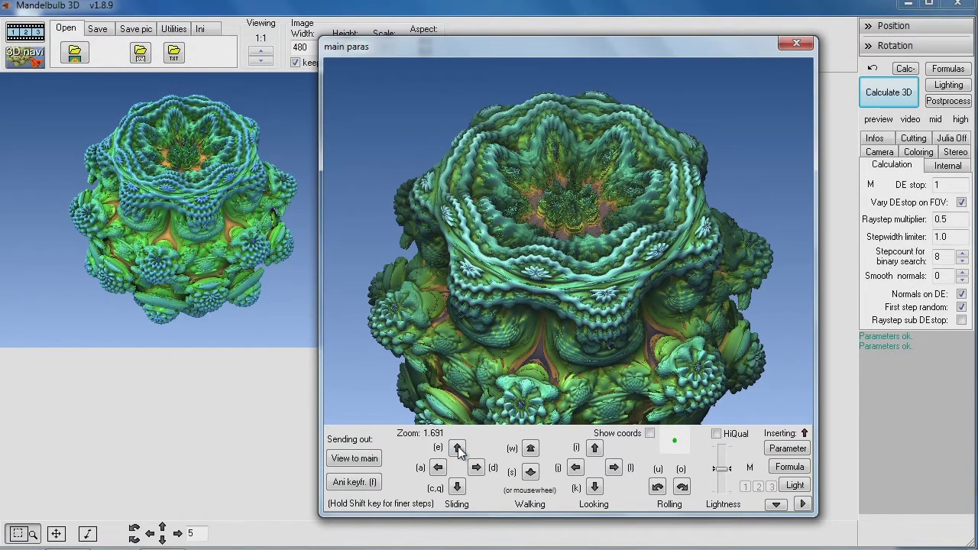
left_click(457, 448)
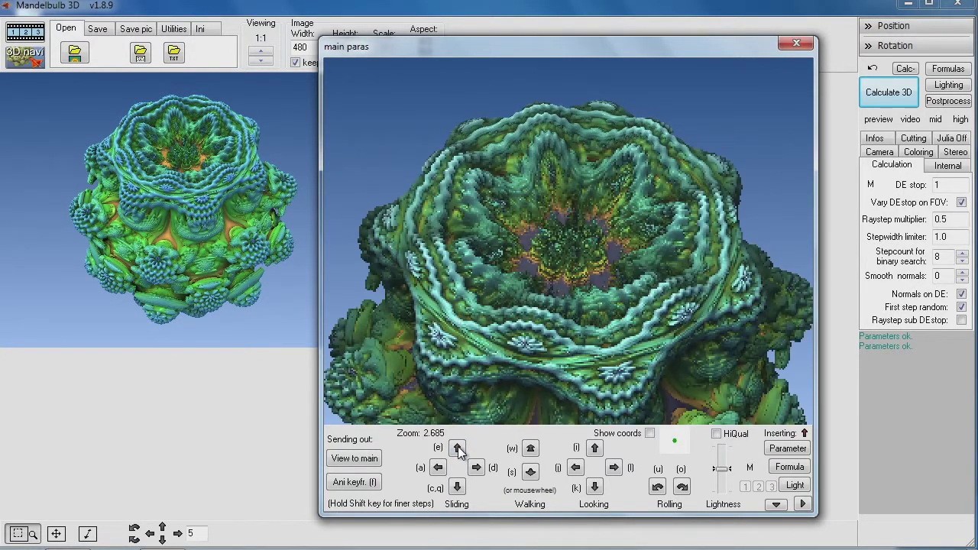
left_click(457, 488)
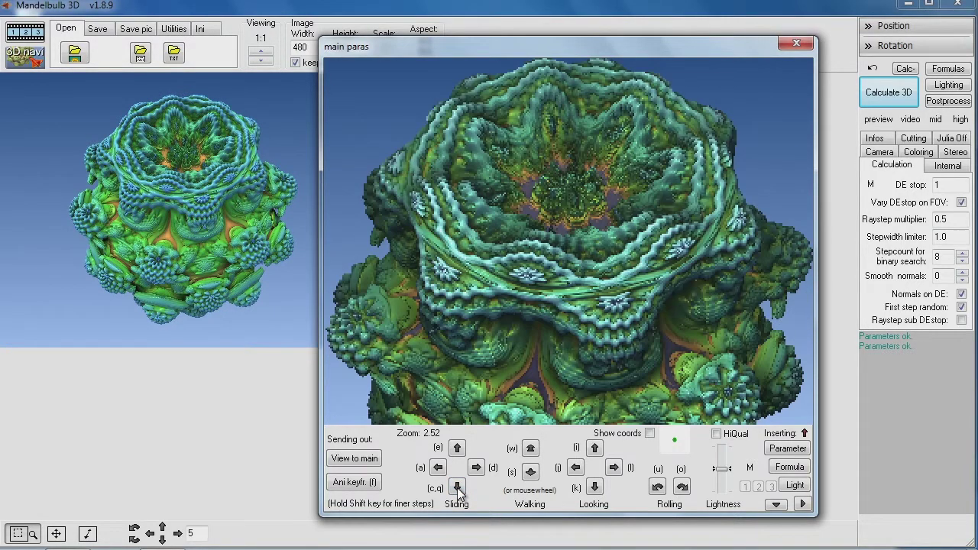
left_click(457, 487)
left_click(457, 487)
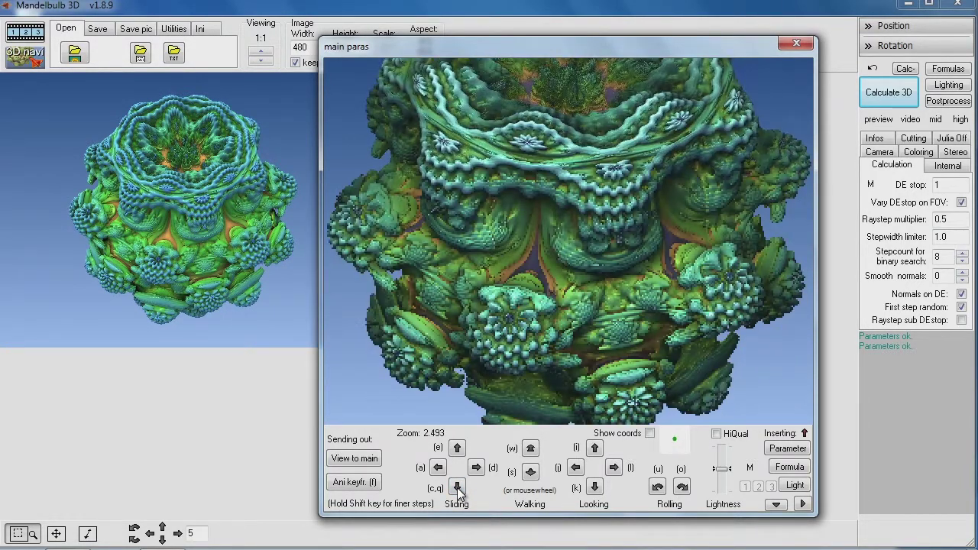
Walk the camera forward into the fractal's surface to a zoom of about 90
left_click(530, 449)
left_click(530, 449)
left_click(530, 449)
left_click(530, 449)
left_click(530, 449)
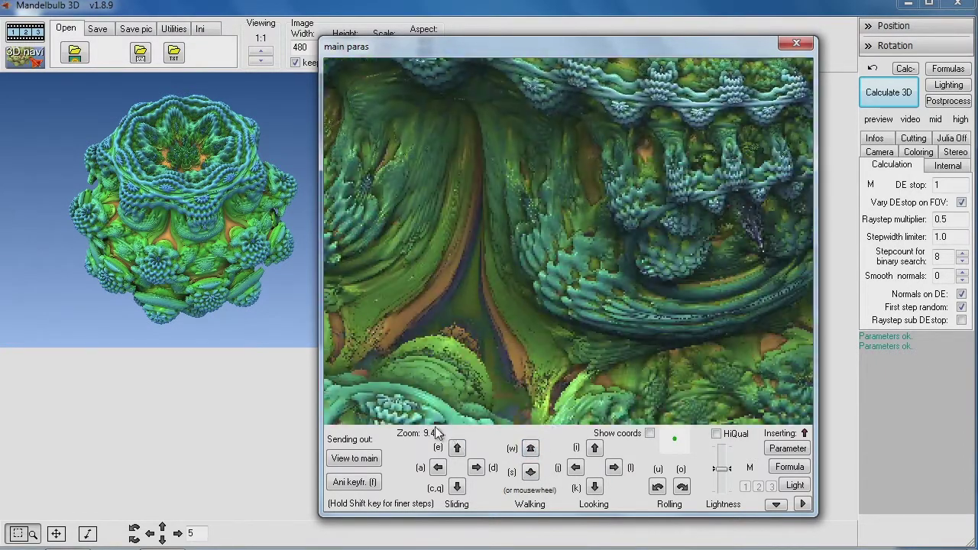
left_click(530, 449)
left_click(530, 449)
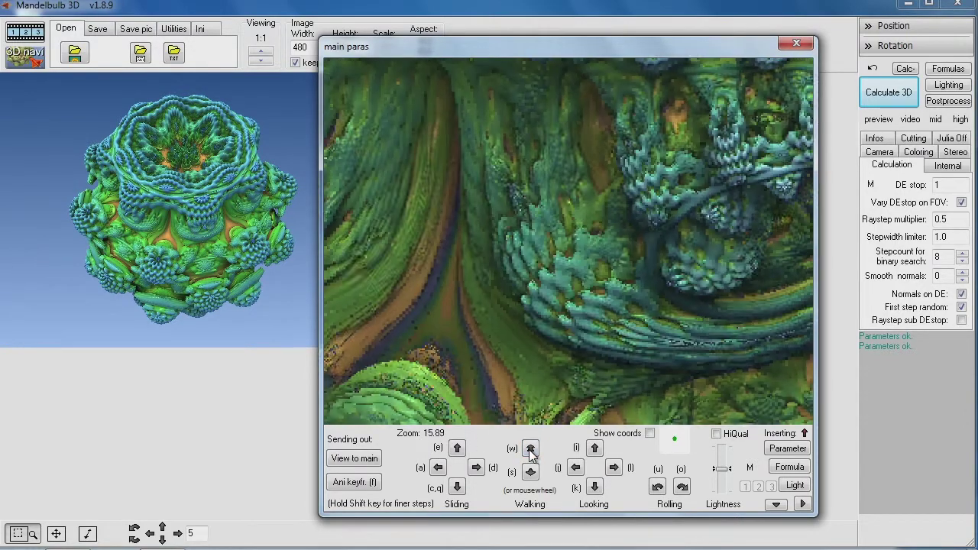
left_click(530, 450)
left_click(530, 449)
left_click(530, 449)
left_click(530, 449)
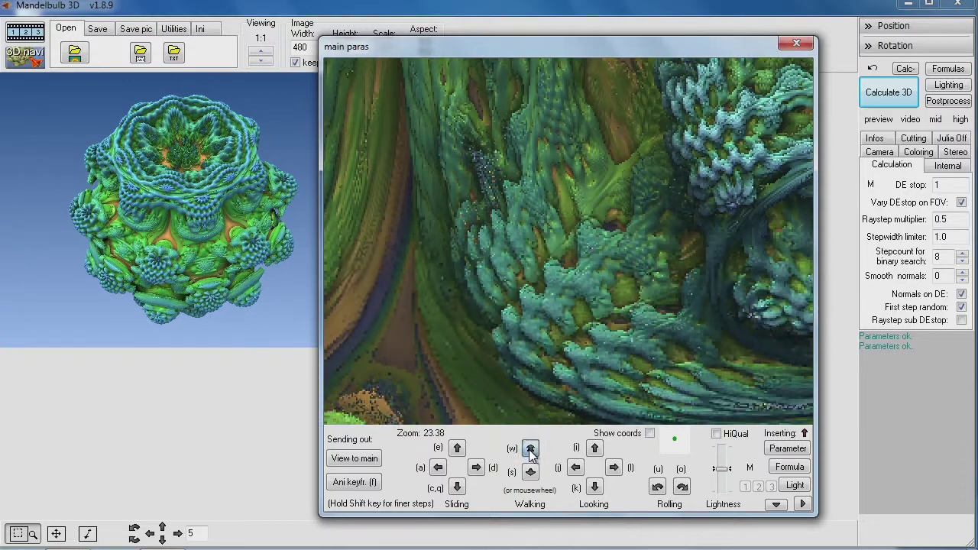
left_click(530, 449)
left_click(530, 449)
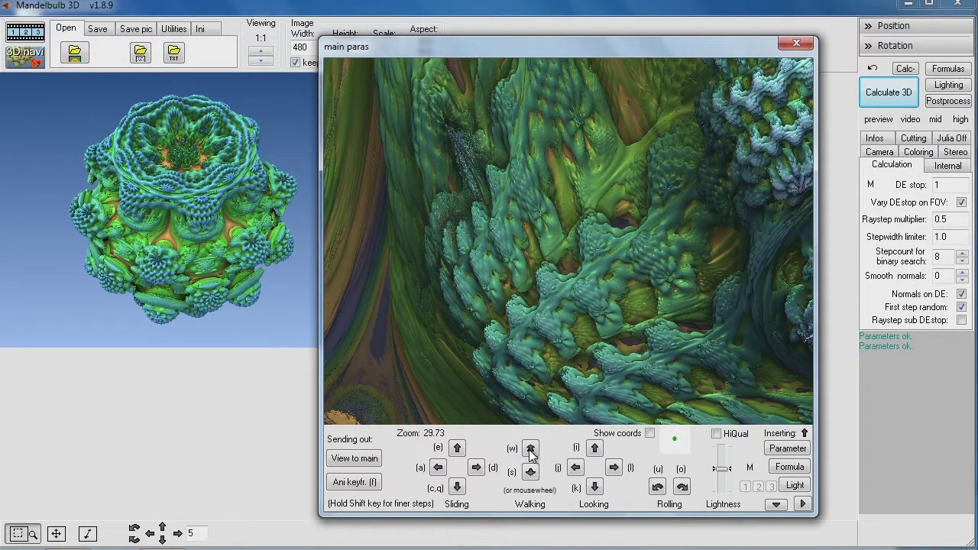
left_click(530, 449)
left_click(530, 449)
left_click(530, 449)
left_click(530, 449)
left_click(530, 449)
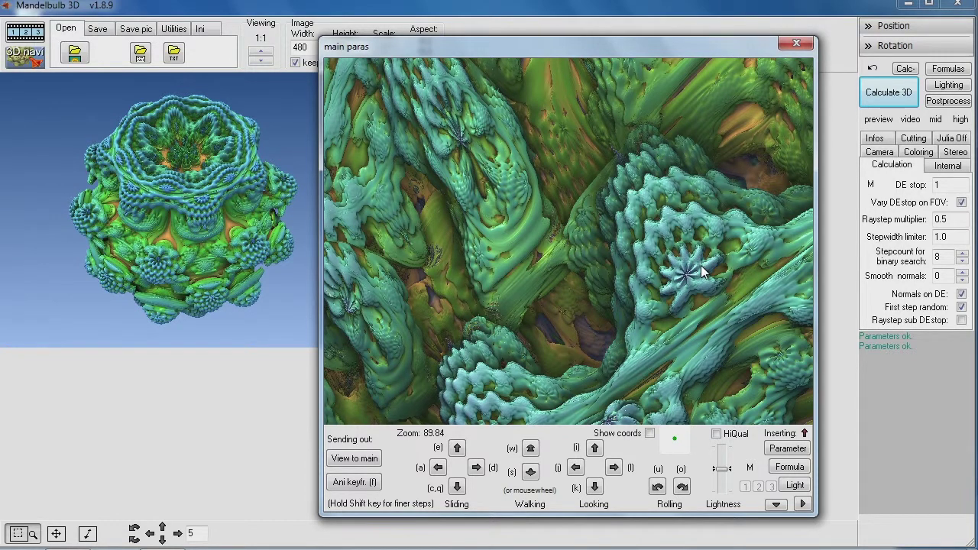
Turn the camera's look direction up and to the right until the fractal's ridges and the sky are in view
left_click(595, 448)
left_click(595, 449)
left_click(595, 449)
left_click(595, 448)
left_click(595, 449)
left_click(595, 448)
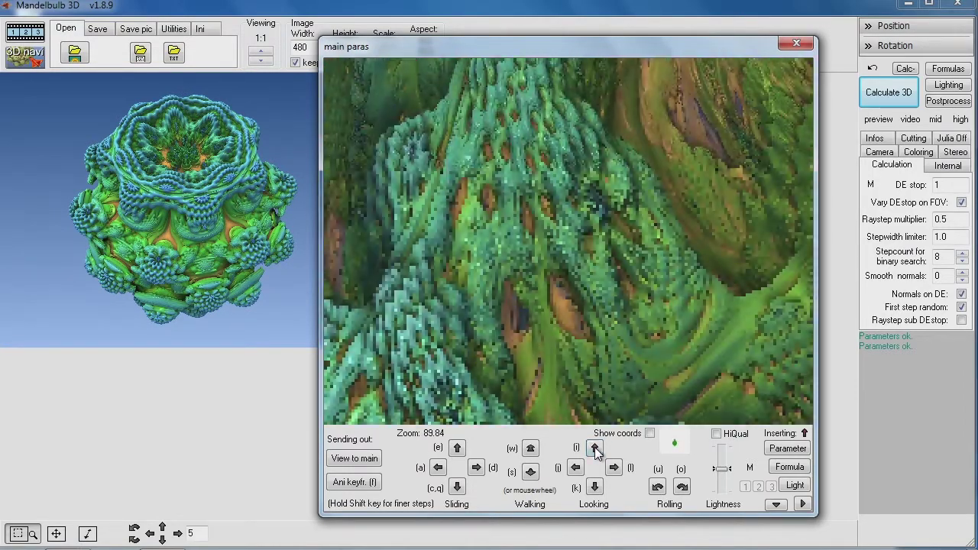
left_click(595, 449)
left_click(595, 449)
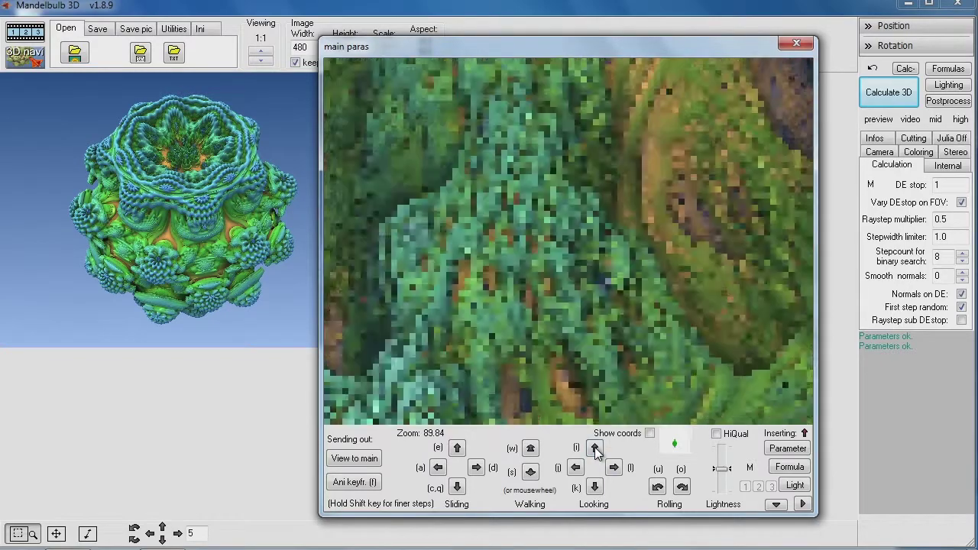
left_click(595, 448)
left_click(595, 449)
left_click(595, 449)
left_click(595, 449)
left_click(595, 448)
left_click(595, 449)
left_click(595, 448)
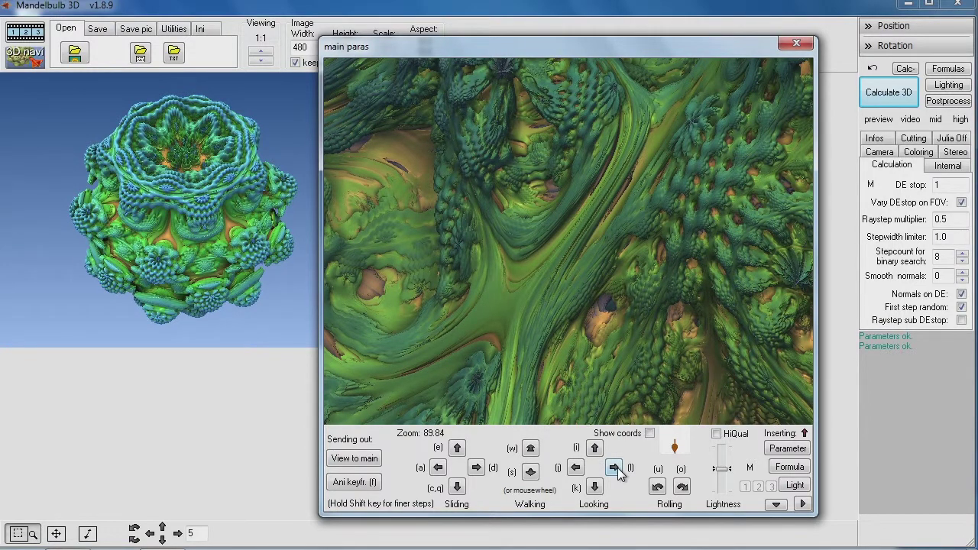
left_click(614, 467)
left_click(615, 468)
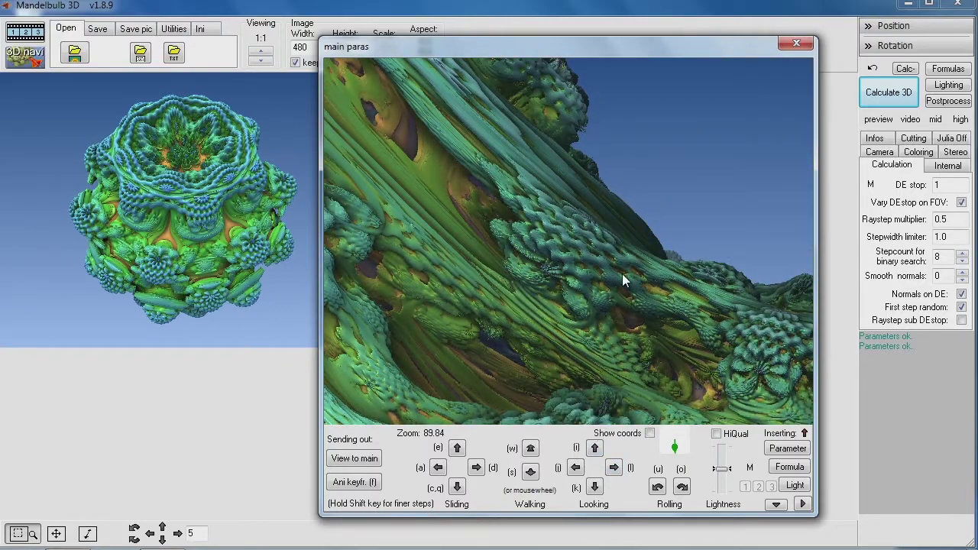
scroll(569, 242, "up", 5)
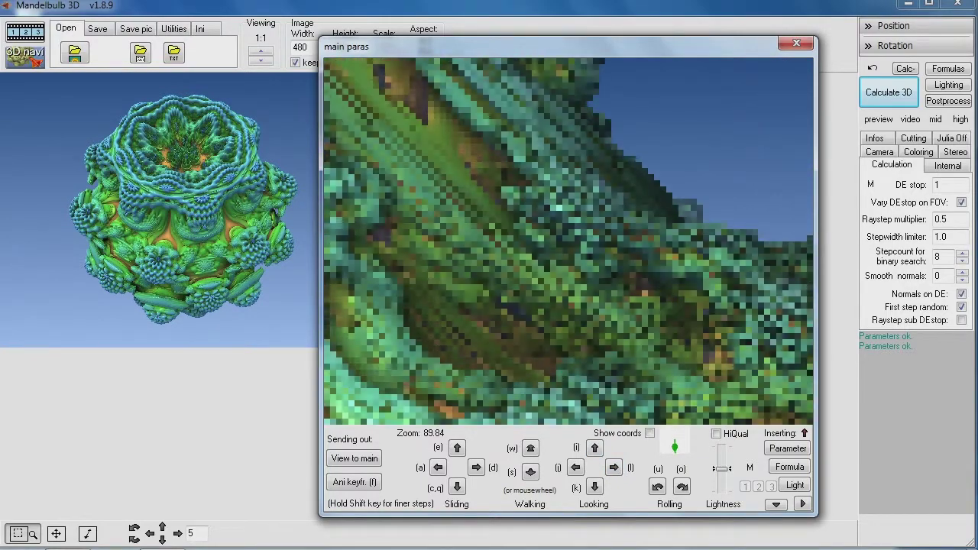
scroll(569, 241, "down", 4)
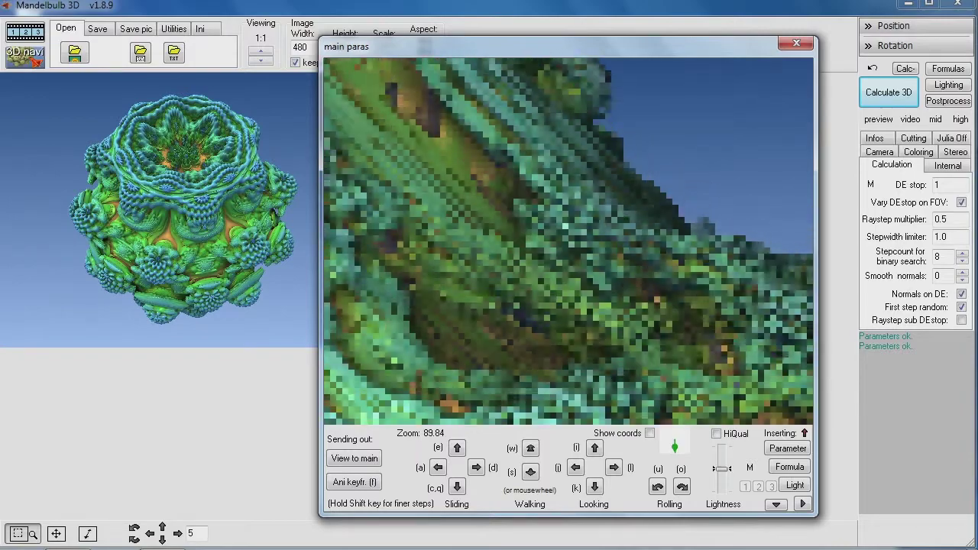
scroll(569, 241, "up", 4)
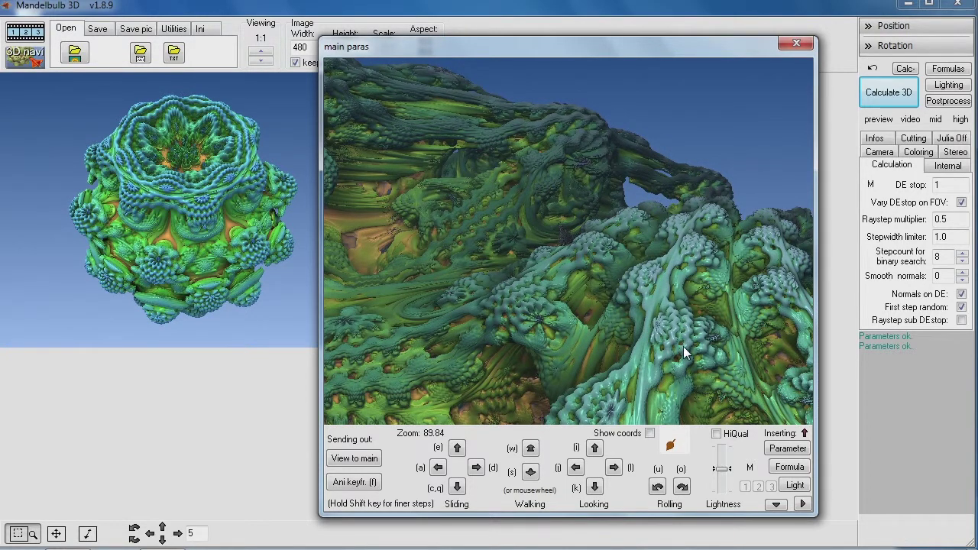
Try HiQual rendering, switch it off again, and fly the camera forward over the ridge to a zoom of about 529
left_click(717, 434)
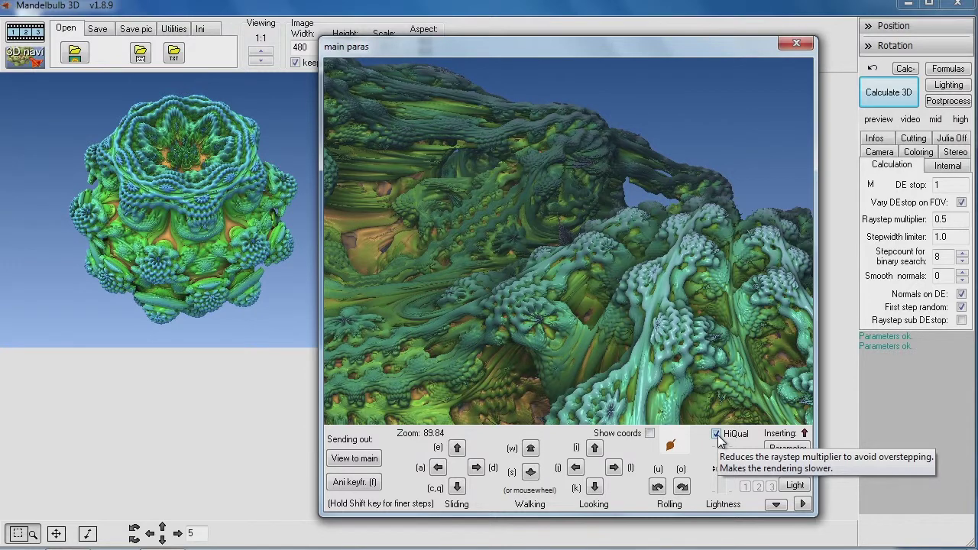
left_click(716, 434)
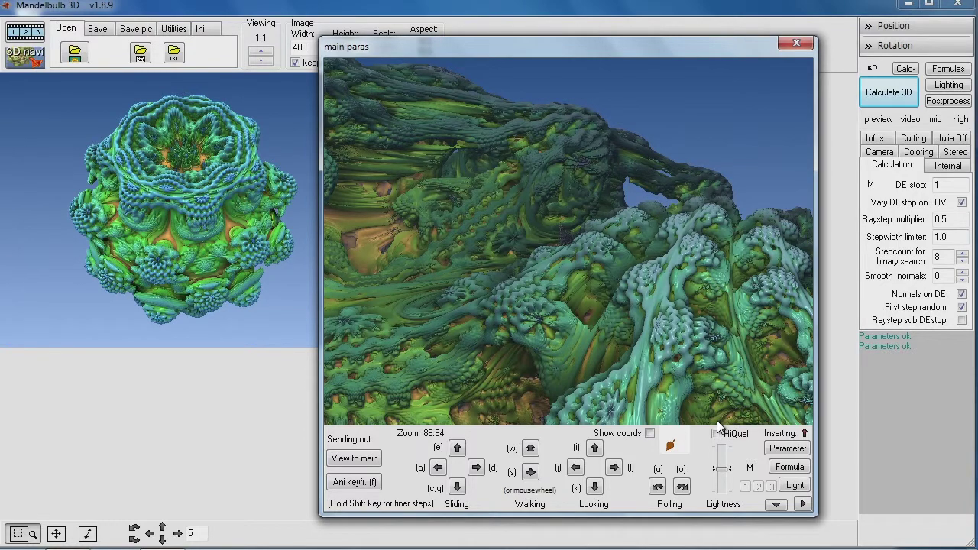
scroll(716, 420, "up", 5)
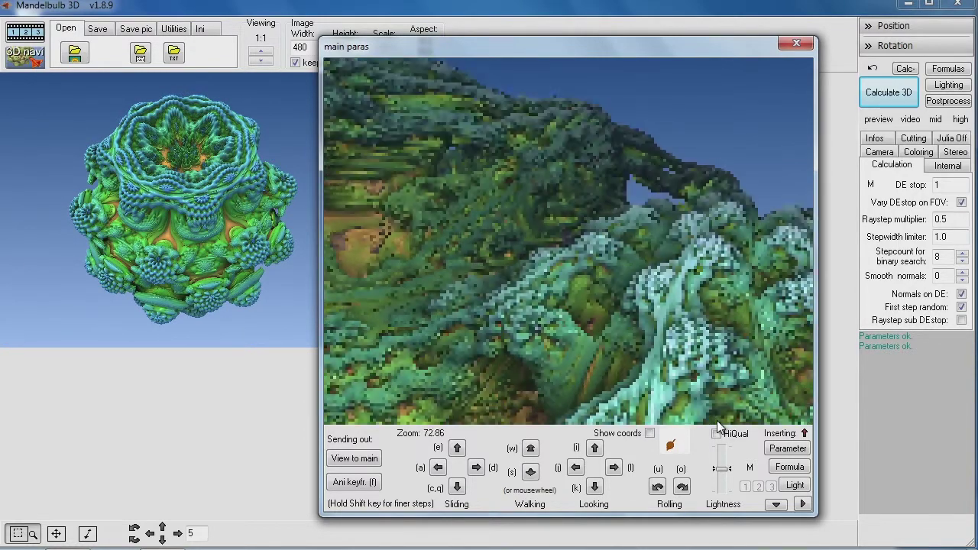
scroll(723, 417, "up", 6)
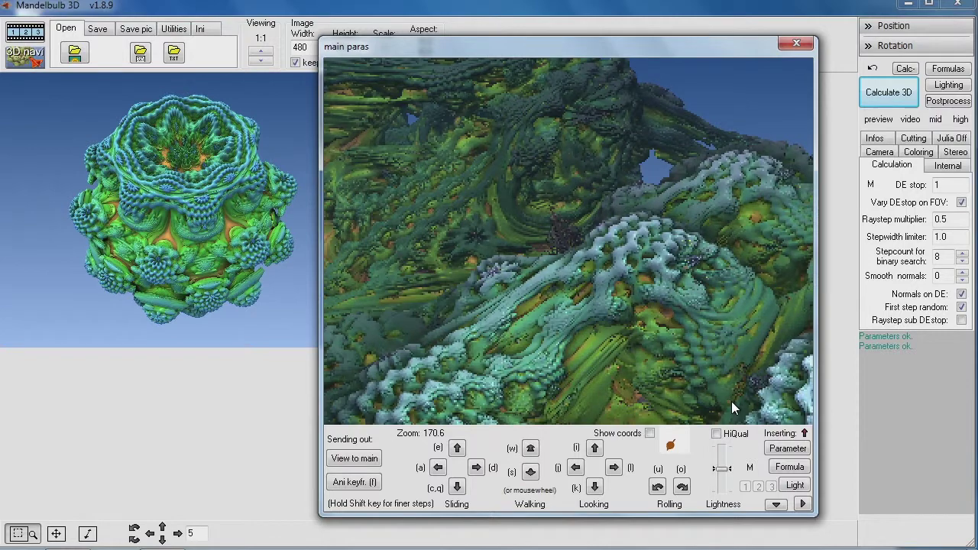
left_click_drag(538, 243, 570, 242)
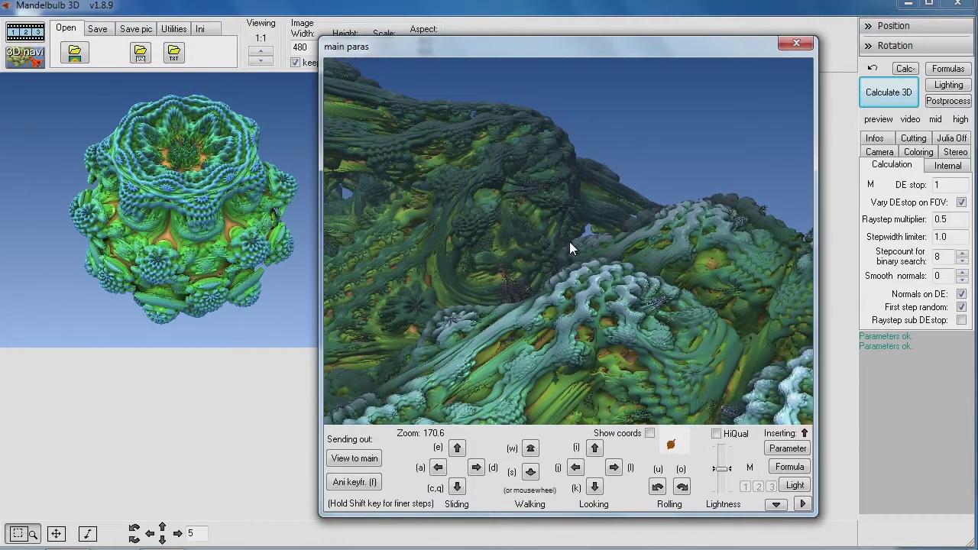
scroll(569, 241, "up", 8)
scroll(569, 241, "up", 7)
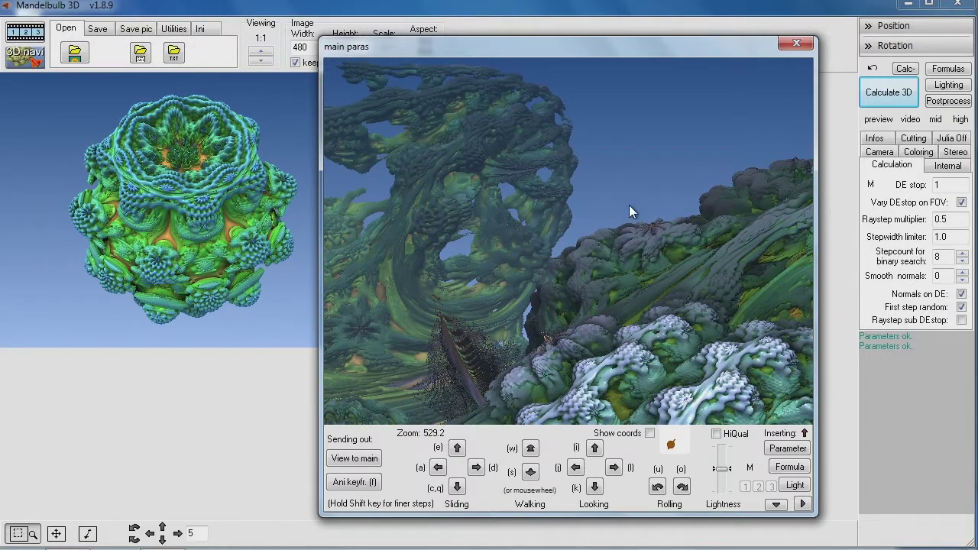
Aim the camera down at the bluish growths and insert this view as the first keyframe in the Animation maker
left_click_drag(631, 308, 575, 239)
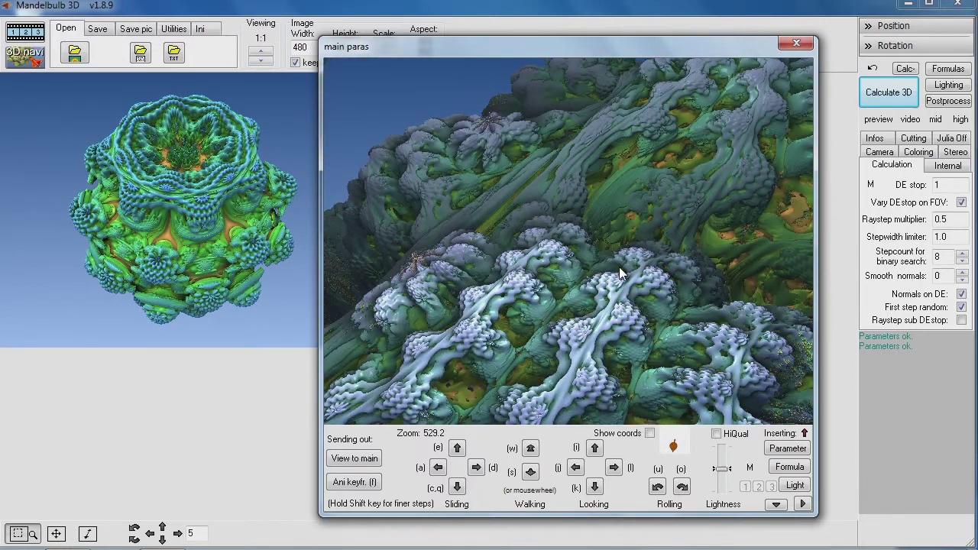
left_click_drag(619, 267, 568, 241)
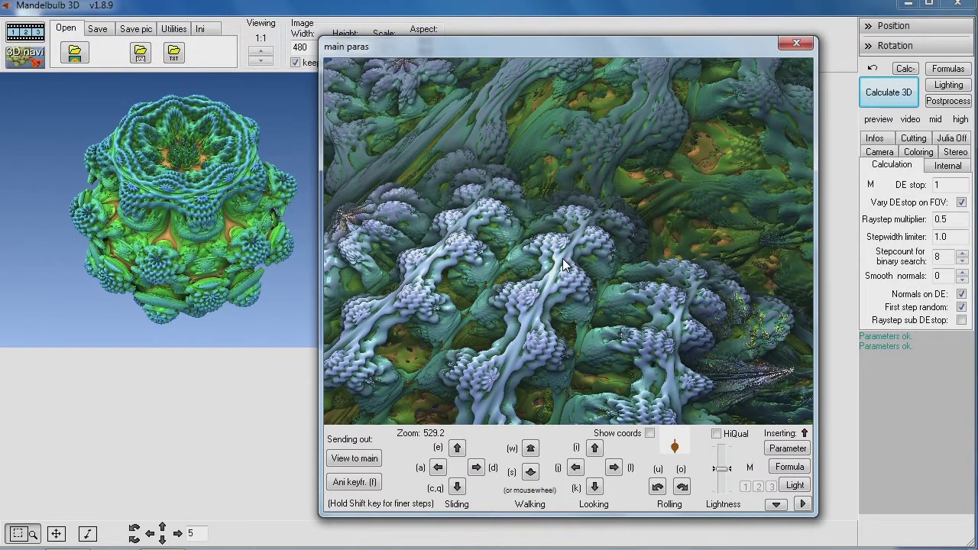
left_click(358, 481)
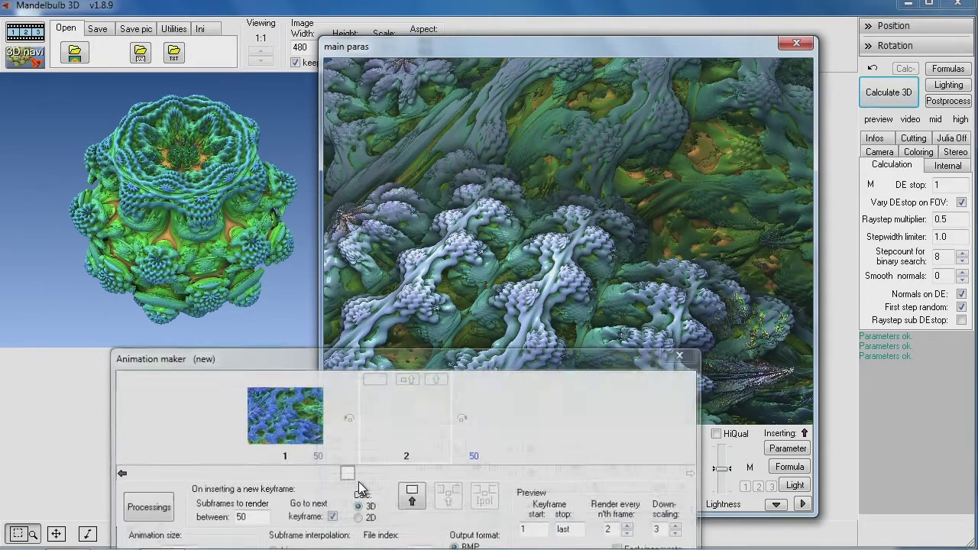
left_click_drag(264, 349, 313, 118)
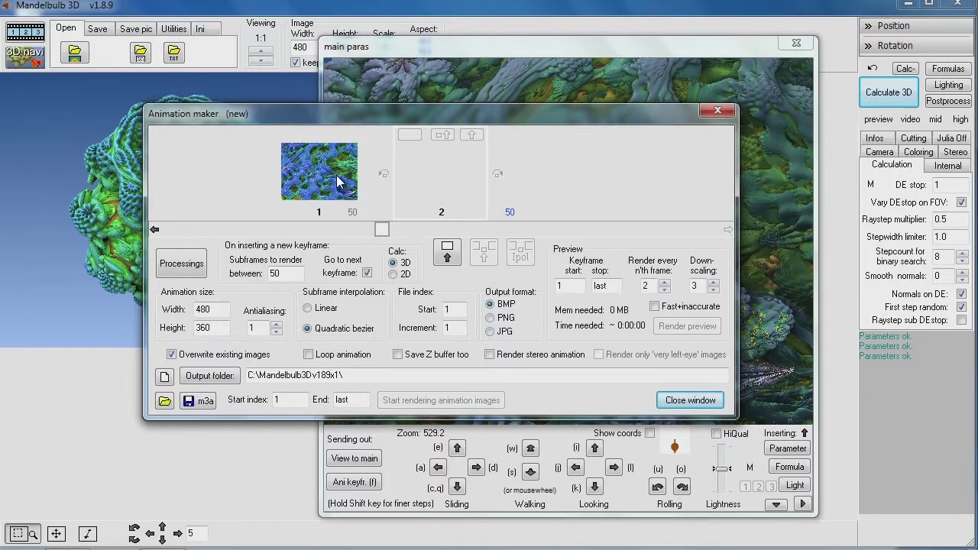
Move the Navigator camera back to a zoom of about 70 and insert that view as the second animation keyframe
left_click(424, 46)
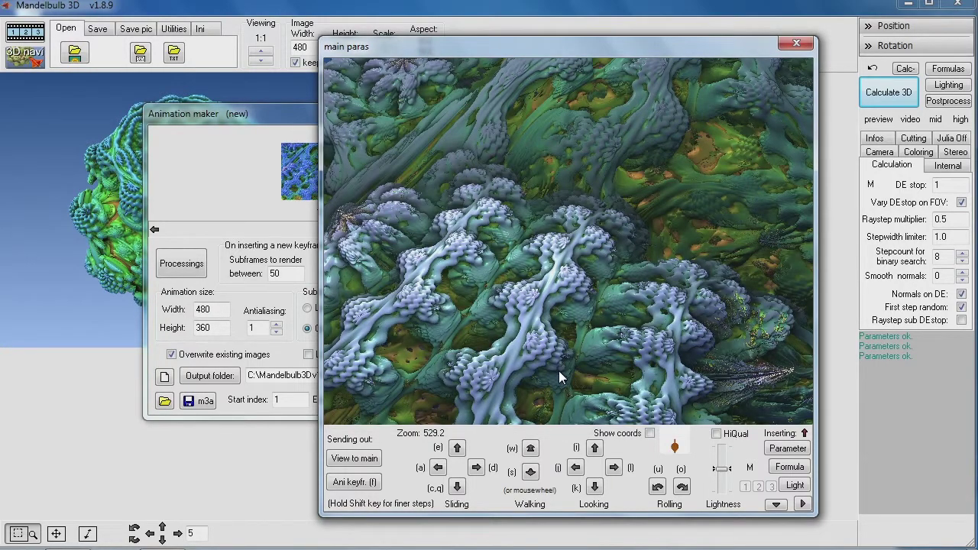
scroll(558, 370, "down", 5)
scroll(558, 370, "down", 5)
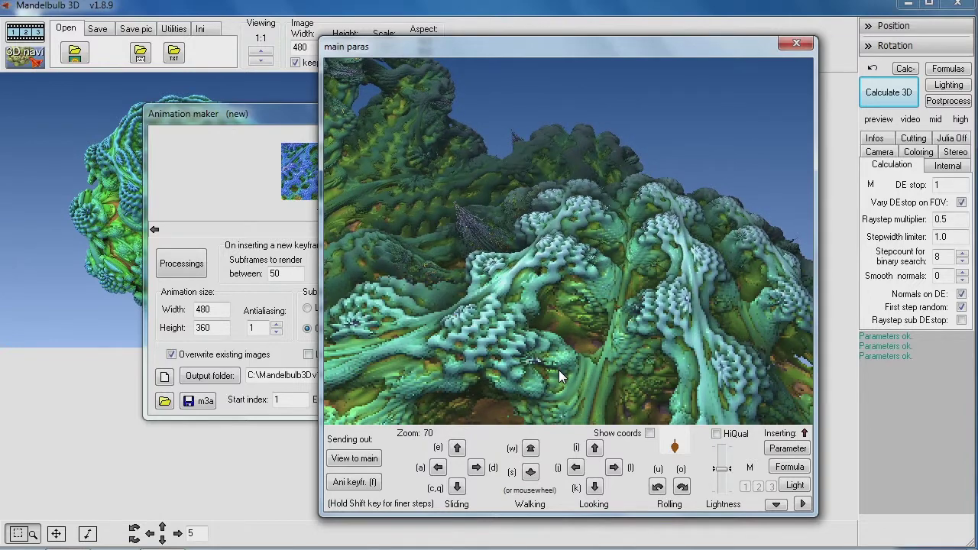
left_click(351, 481)
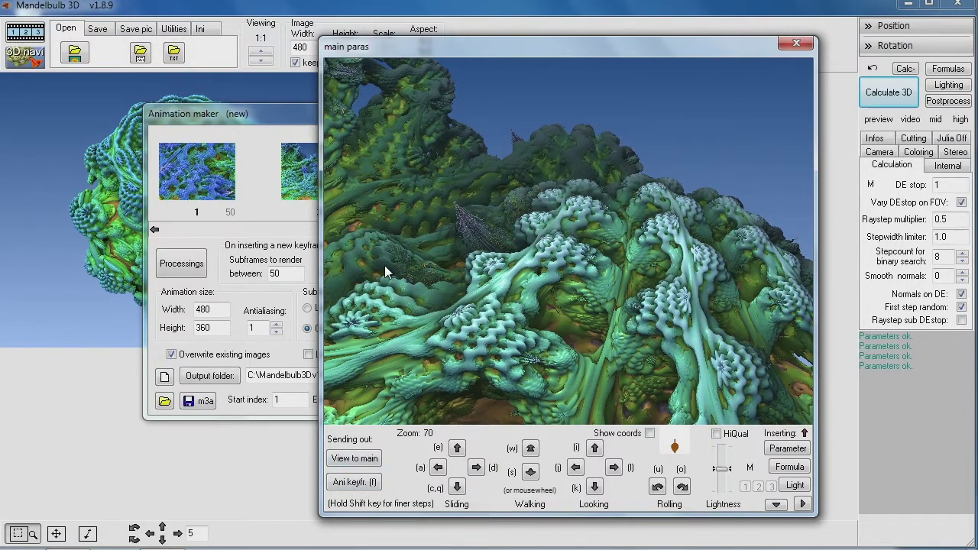
Set the animation preview's downscaling to 1 and render the preview of both keyframes
left_click(248, 114)
left_click_drag(312, 113, 429, 91)
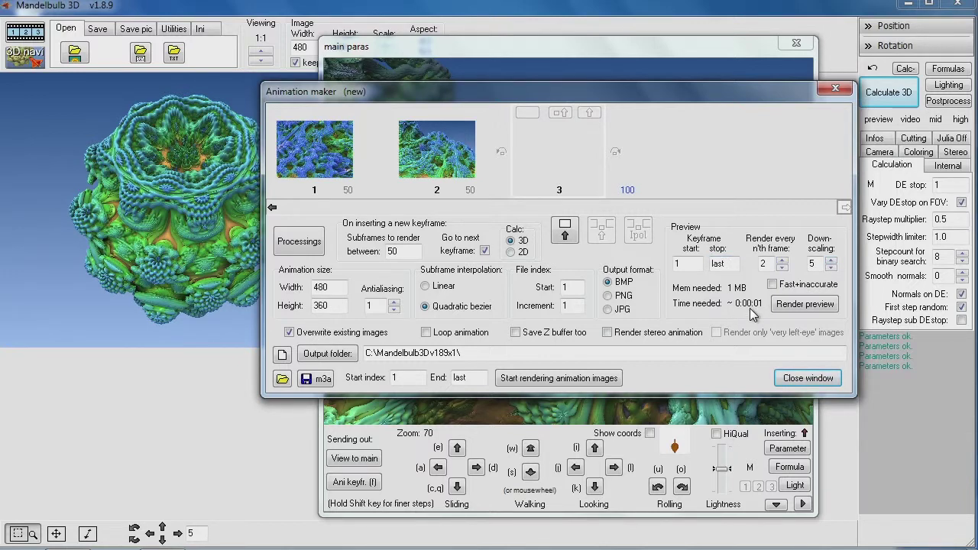
left_click(831, 267)
left_click(831, 267)
left_click(831, 268)
left_click(795, 303)
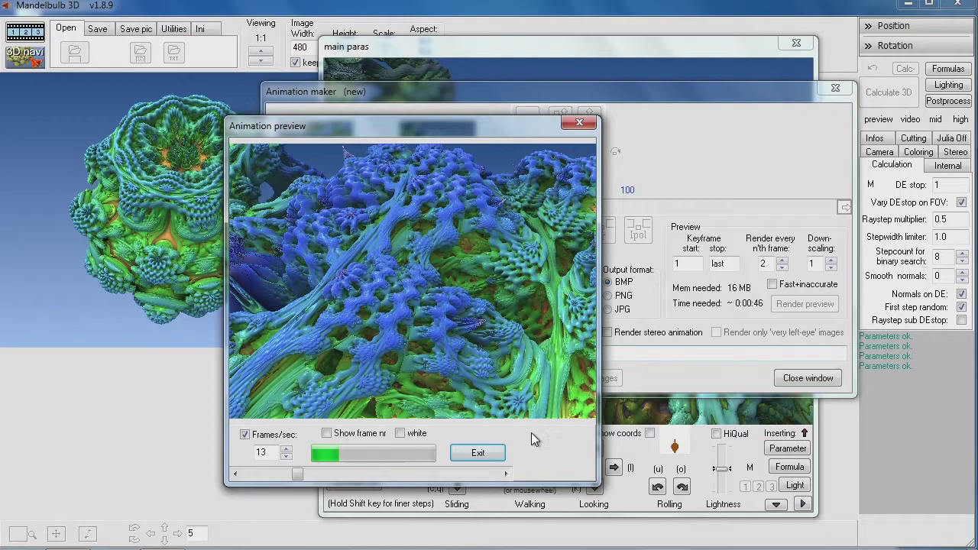
Exit the large preview, set the preview's downscaling to 3, and render the smaller preview of both keyframes
left_click(485, 450)
left_click(831, 260)
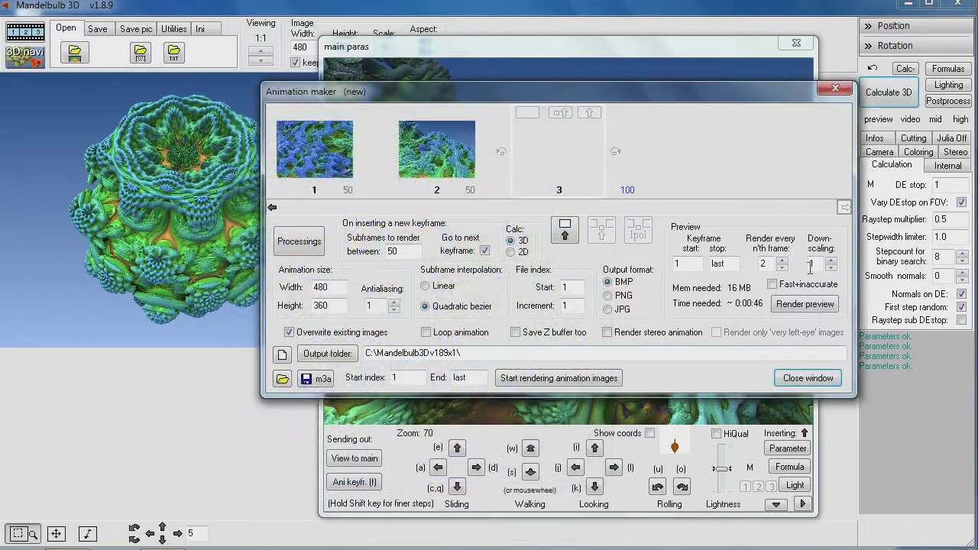
left_click(831, 261)
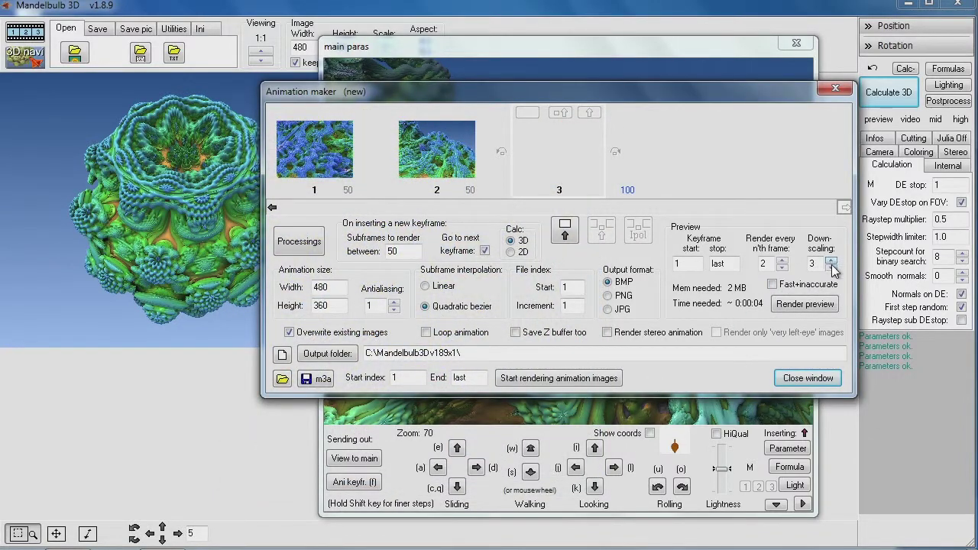
left_click(806, 304)
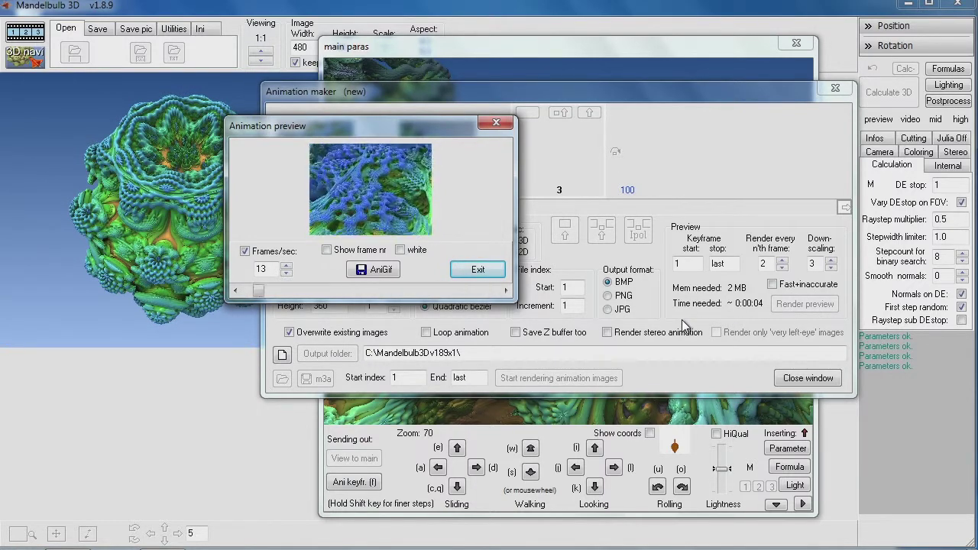
left_click(496, 274)
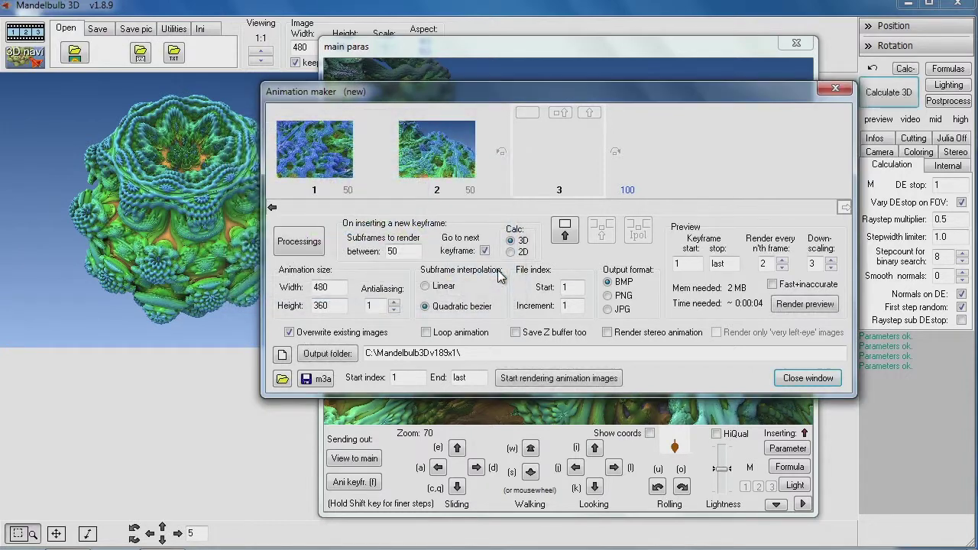
Aim the Navigator camera down at the green folds, approach to a zoom of about 93.7, and insert this view as the third keyframe
left_click(528, 53)
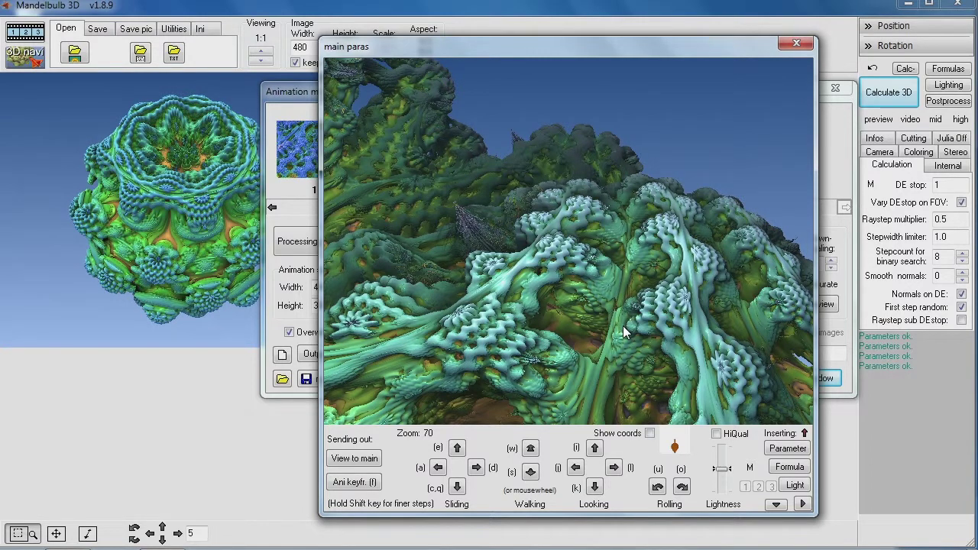
left_click_drag(426, 214, 426, 214)
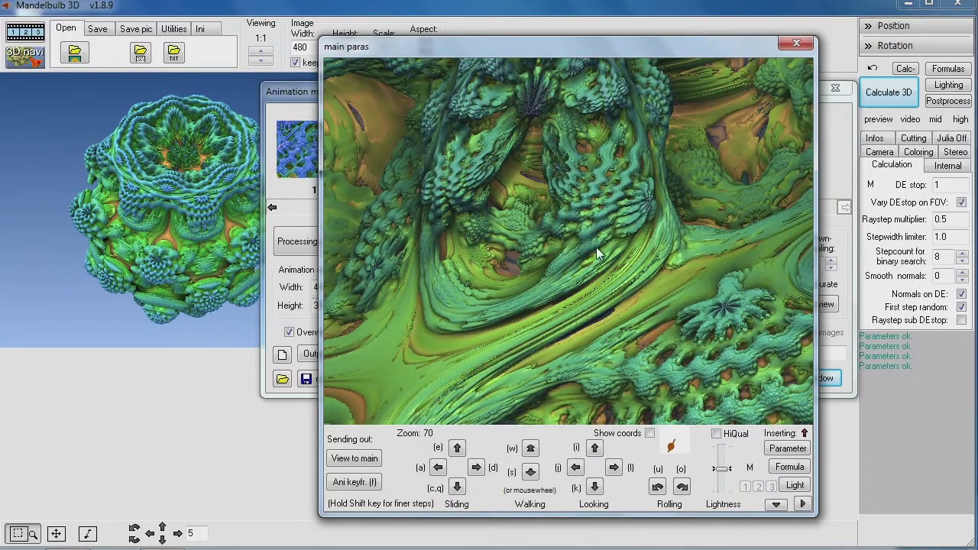
left_click_drag(595, 248, 595, 248)
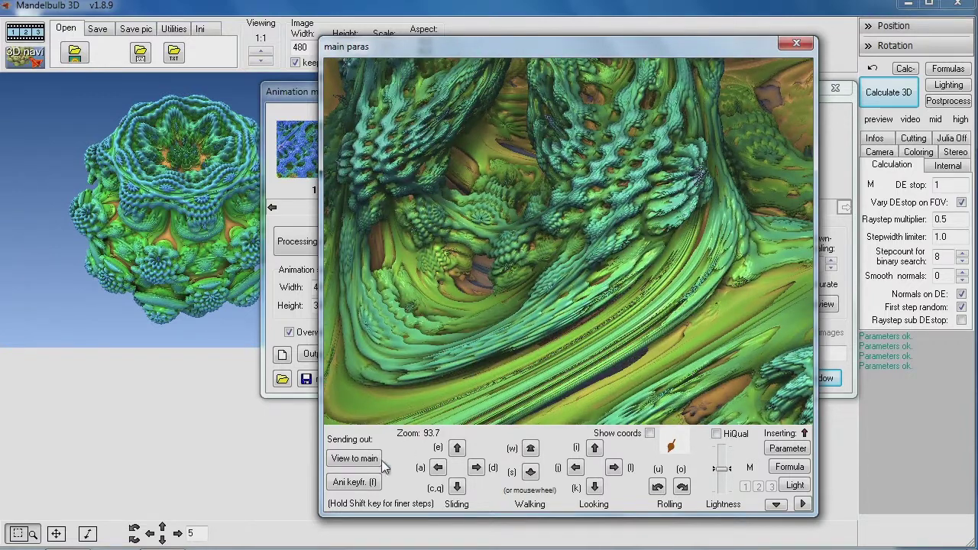
left_click(354, 482)
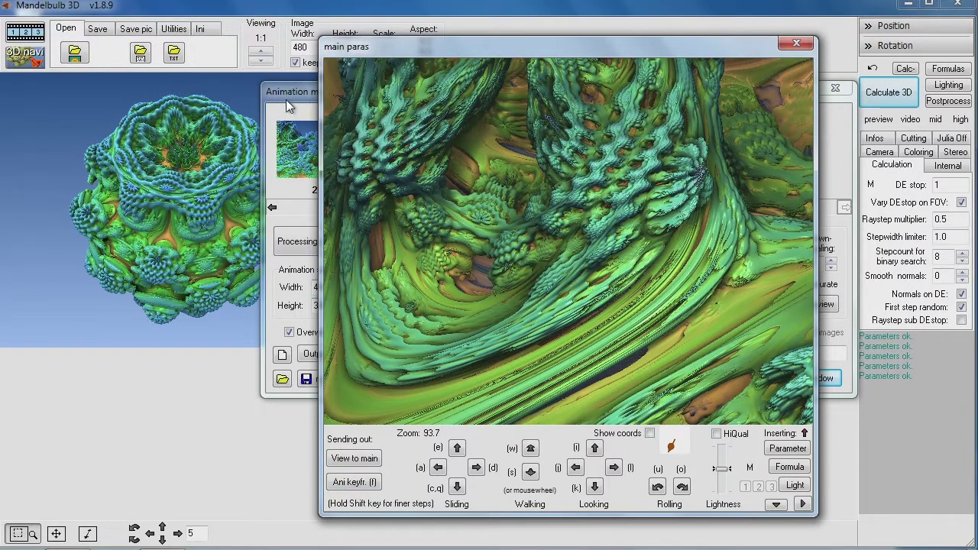
Browse back and forth through the inserted keyframes in the Animation maker to review their order
left_click(288, 107)
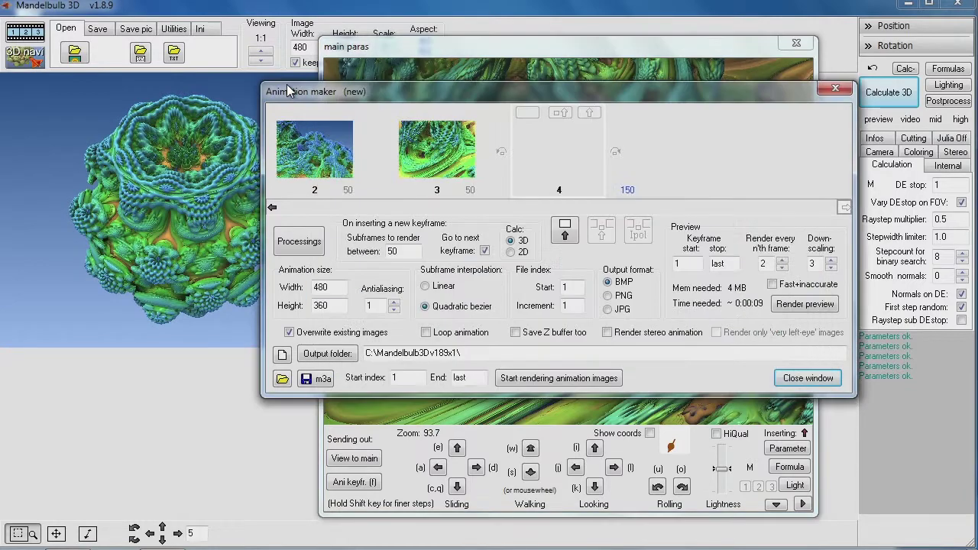
left_click(273, 208)
left_click(272, 207)
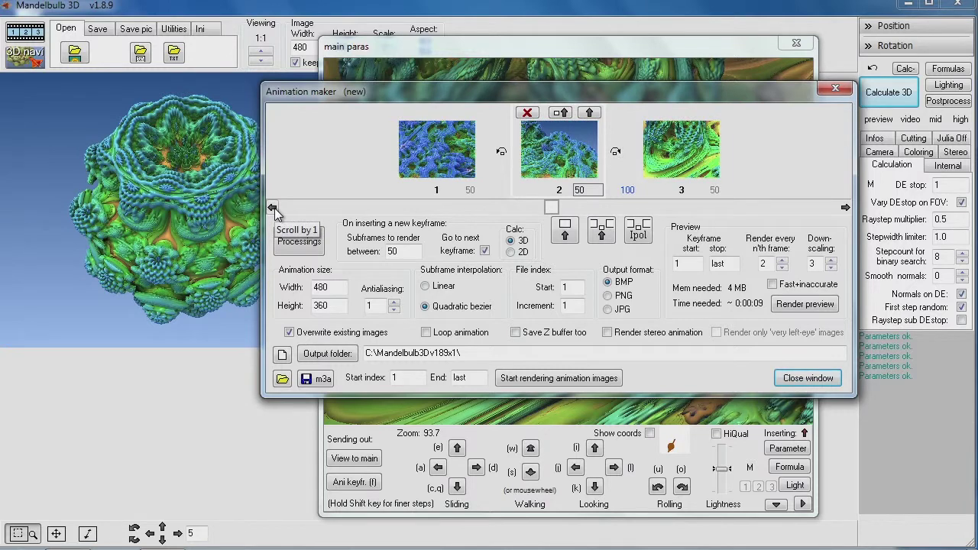
left_click(845, 208)
left_click(845, 208)
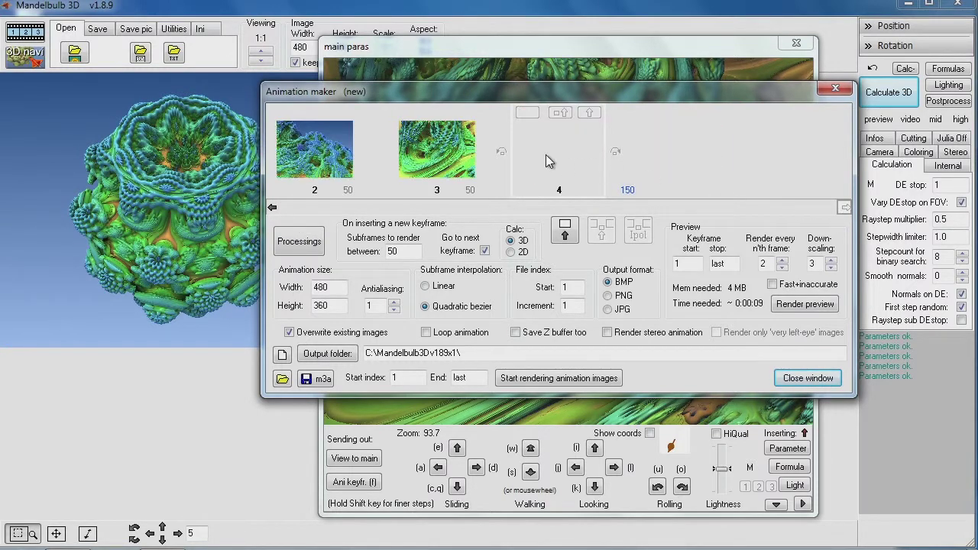
left_click(272, 208)
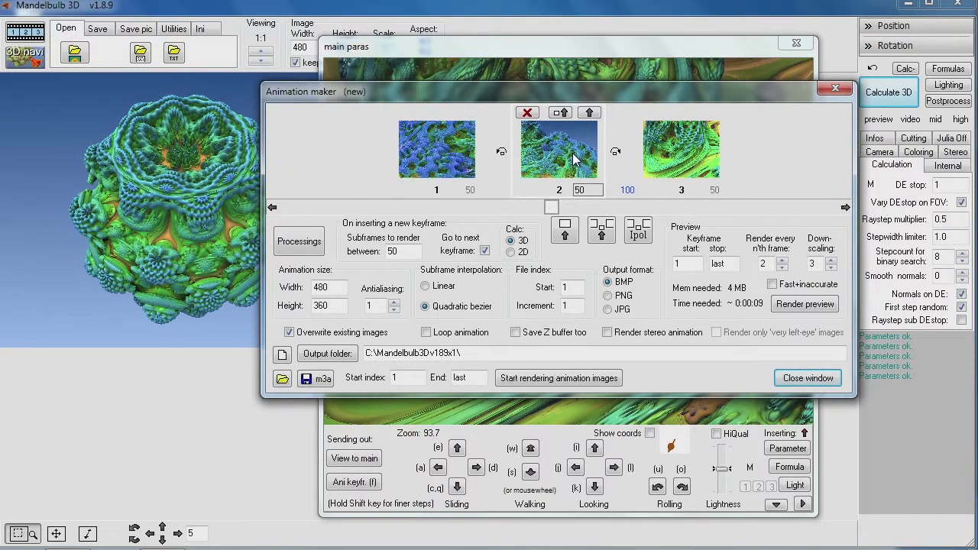
left_click(845, 207)
left_click(844, 208)
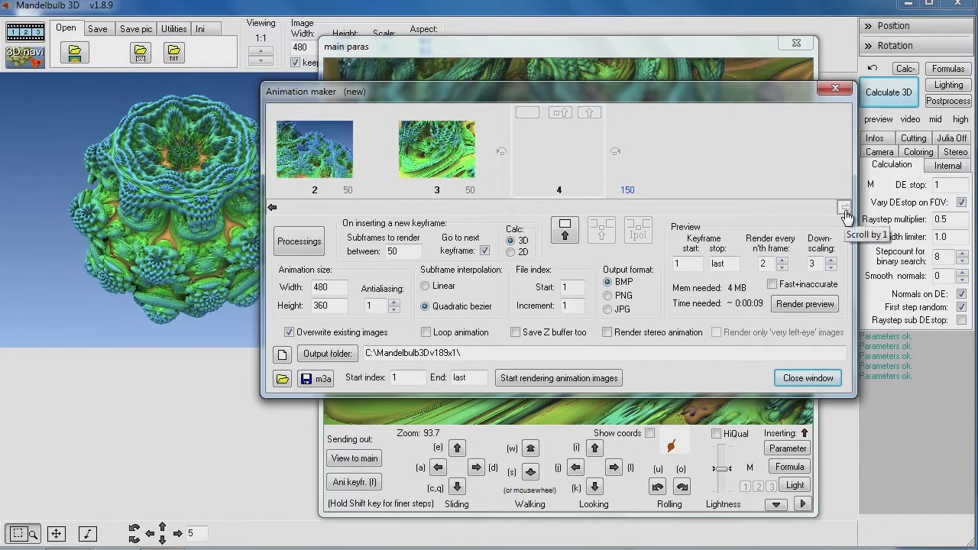
Render the three-keyframe preview and save it as animated GIF "141010 Third Experiment" in a new folder of the same name
left_click(808, 306)
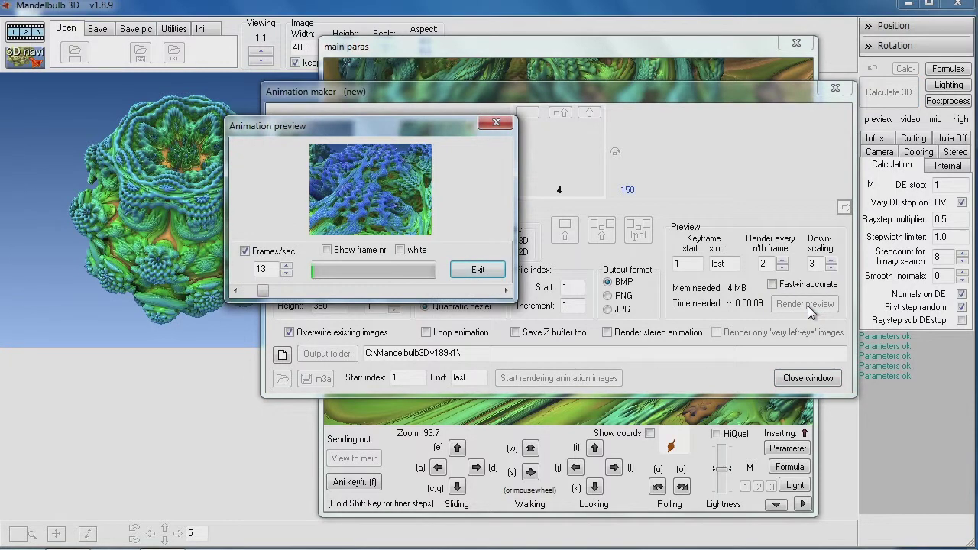
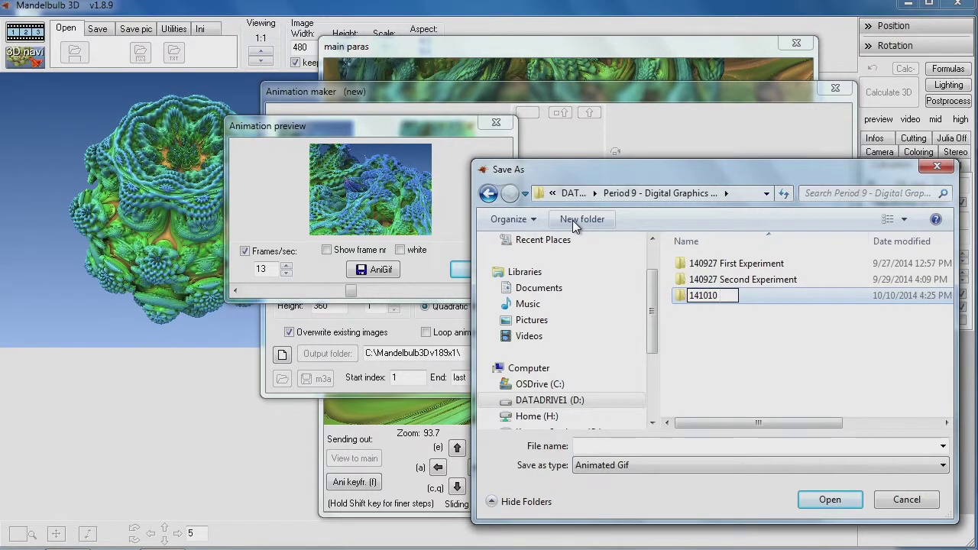
type("ment")
key("Return")
key("Return")
left_click(626, 446)
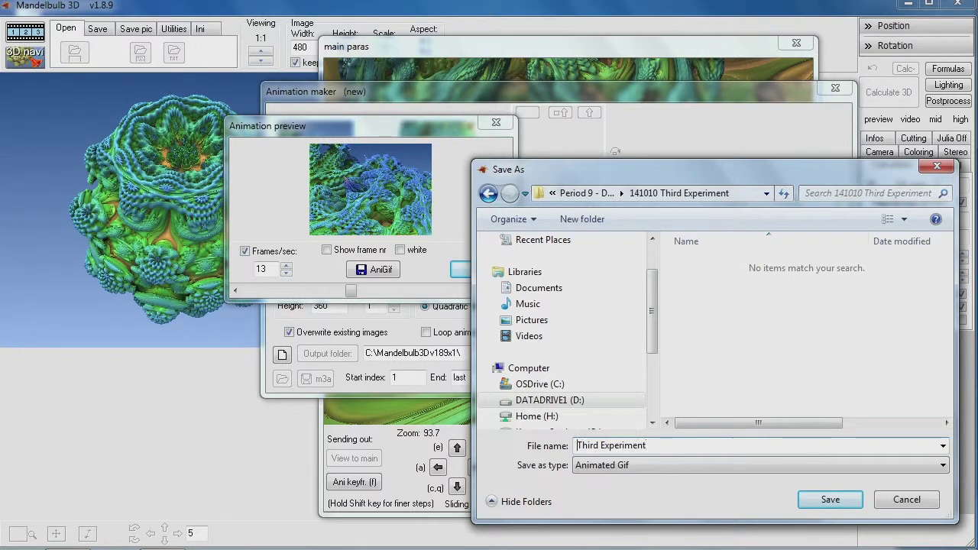
type("141010")
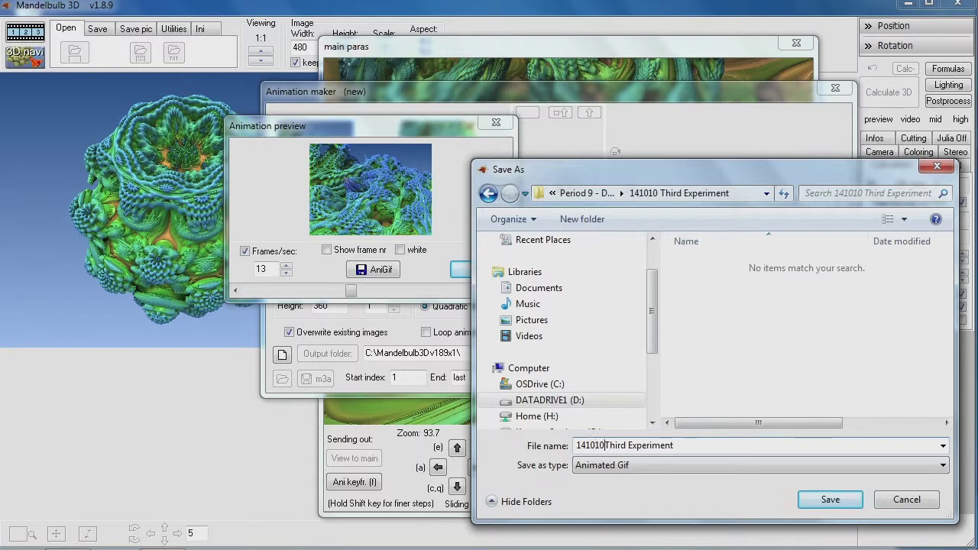
left_click(809, 497)
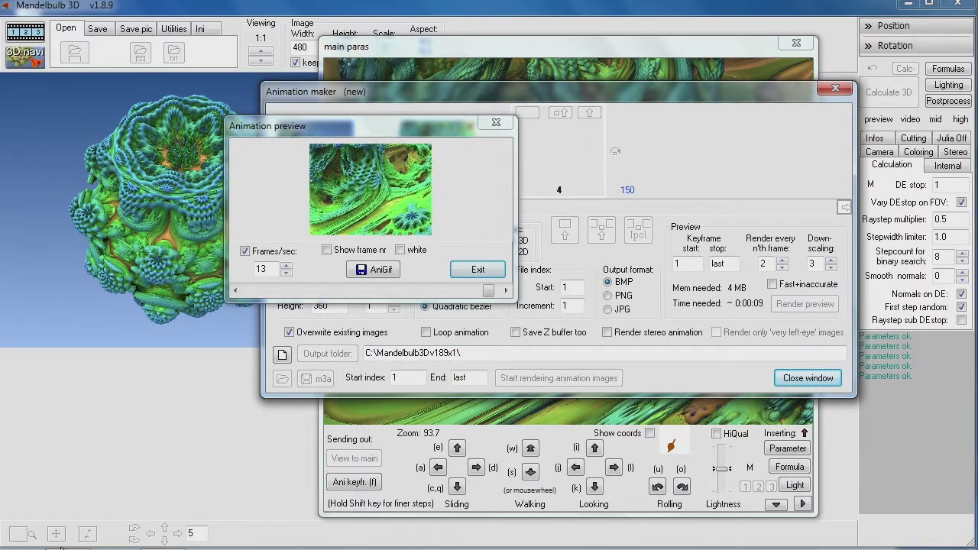
Open the exported GIF from the 141010 Third Experiment folder on DATADRIVE1 (D:), watch the animation, and close the viewer
left_click(61, 538)
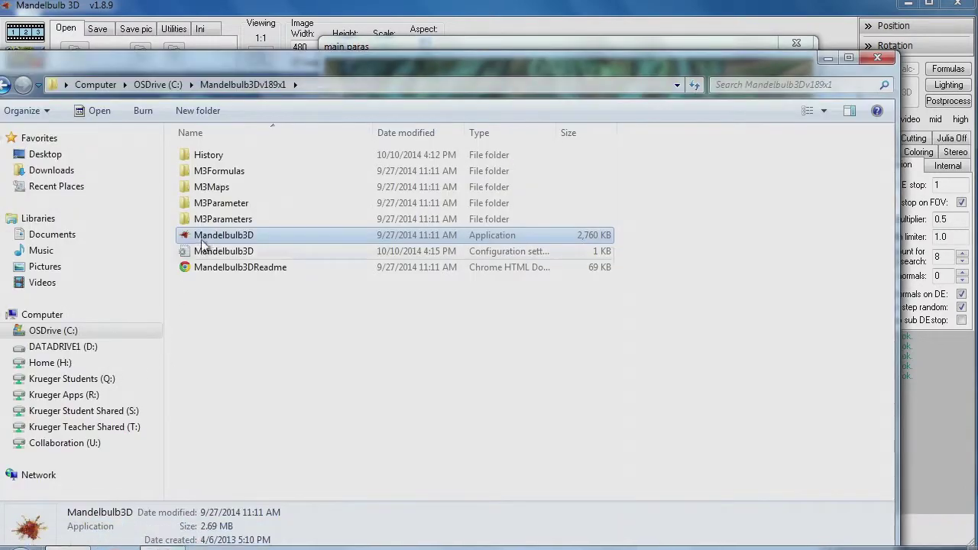
left_click(89, 348)
double_click(229, 298)
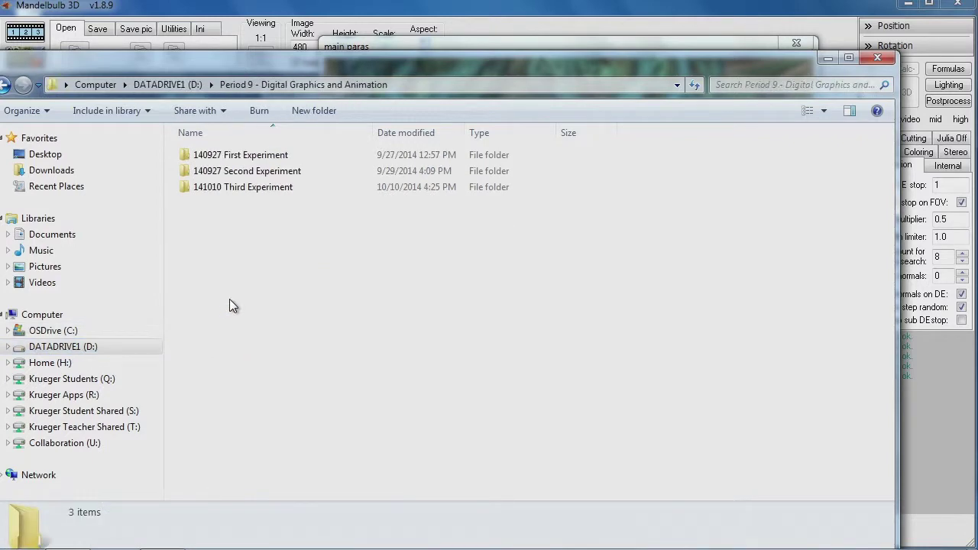
double_click(258, 191)
left_click(228, 168)
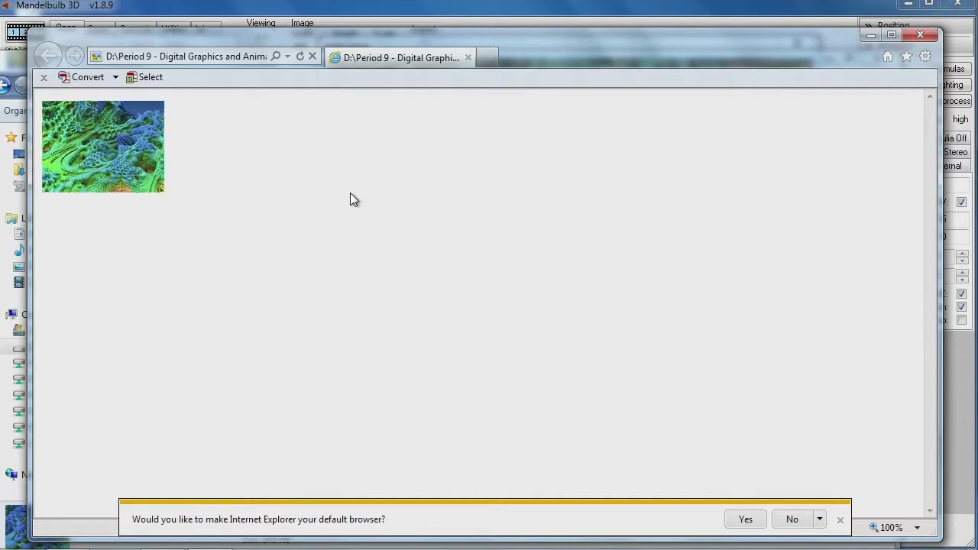
left_click(925, 34)
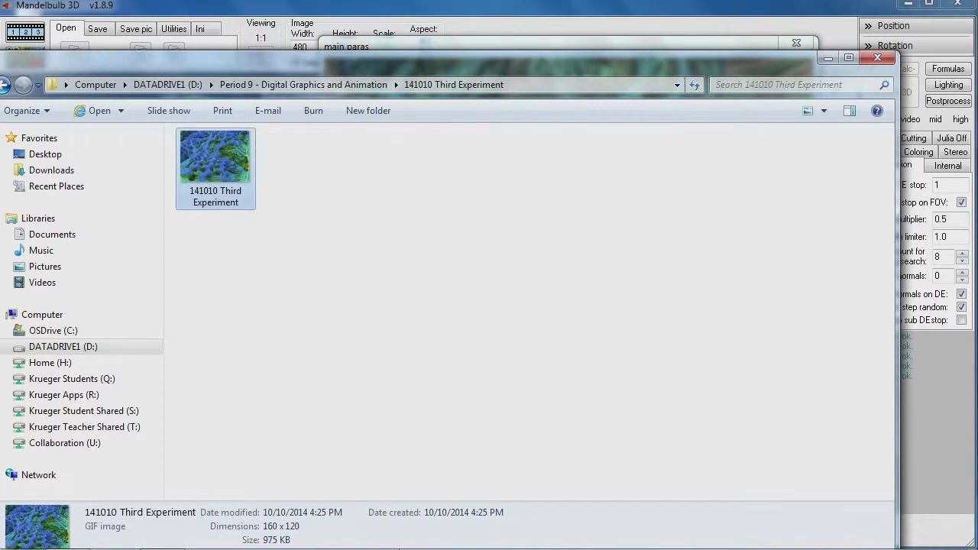
Close the folder window, the Animation maker and the remaining Mandelbulb 3D windows
left_click_drag(462, 58, 486, 12)
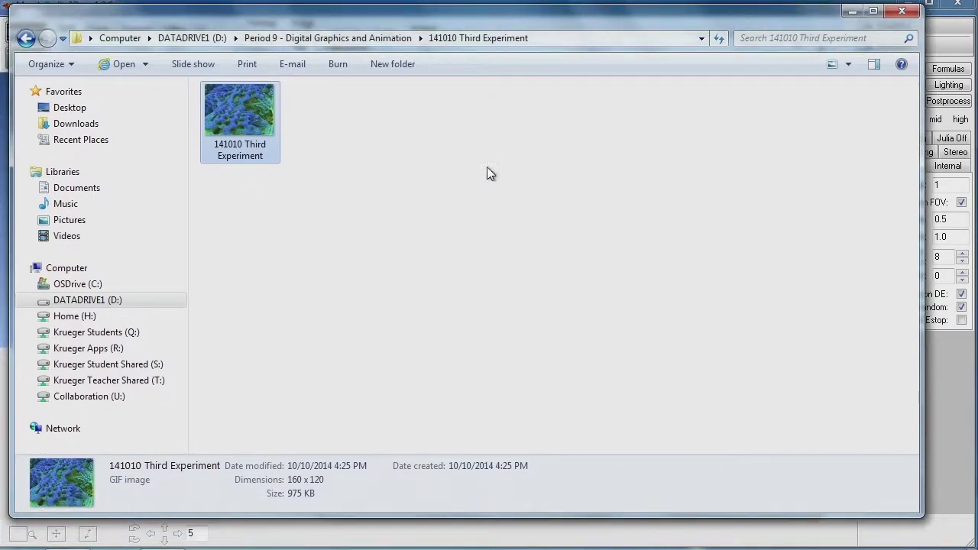
left_click(903, 12)
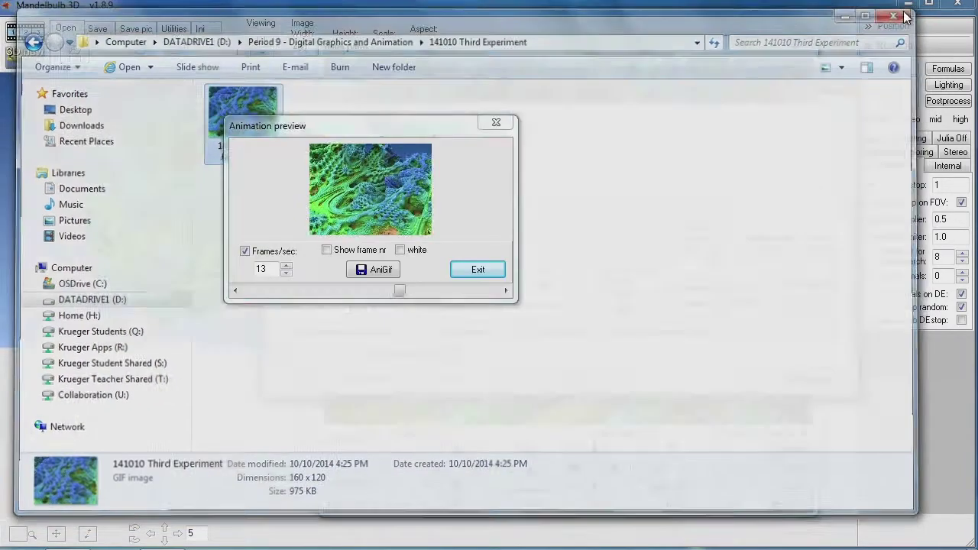
left_click(834, 90)
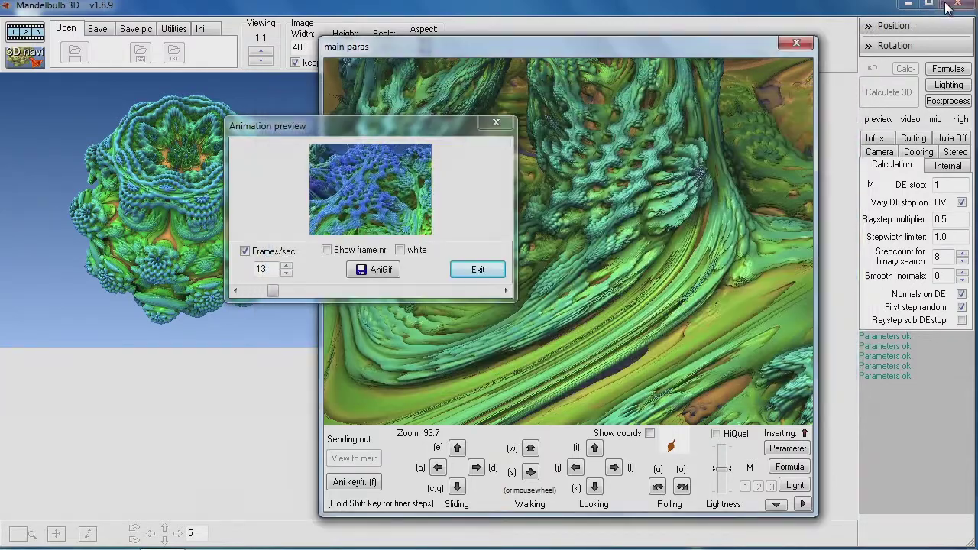
left_click(956, 5)
left_click(500, 120)
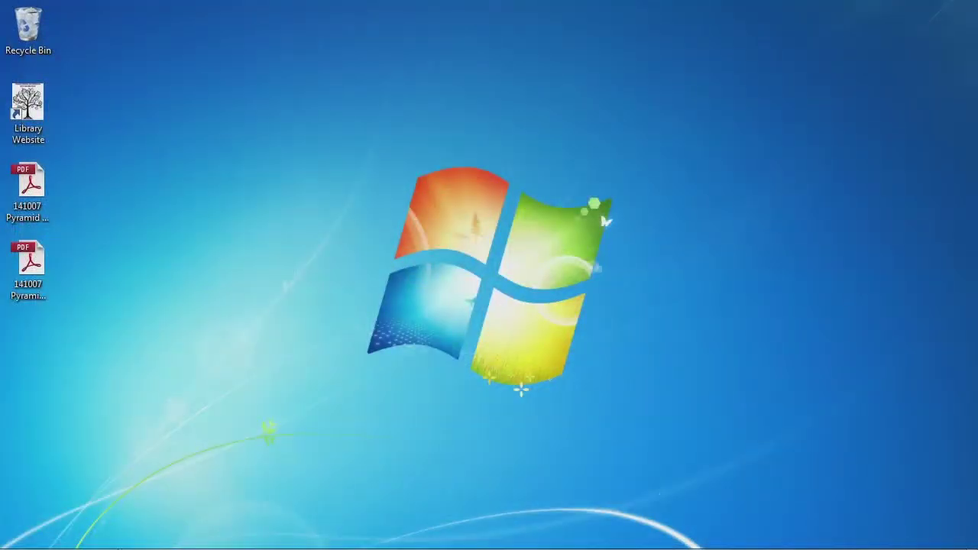
Start Mandelbulb 3D from the Mandelbulb3Dv189x1 folder on OSDrive (C:) and calculate the default fractal in 3D
left_click(67, 538)
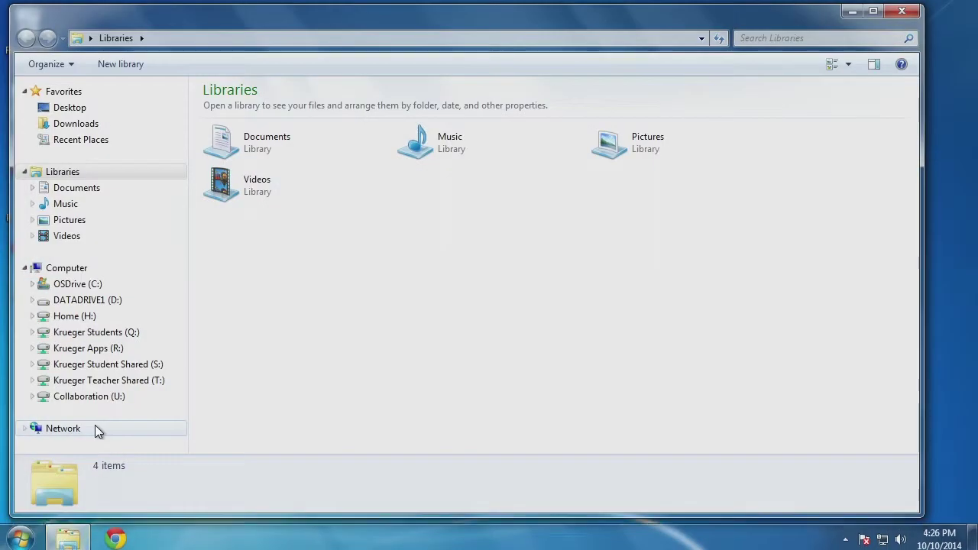
left_click(76, 284)
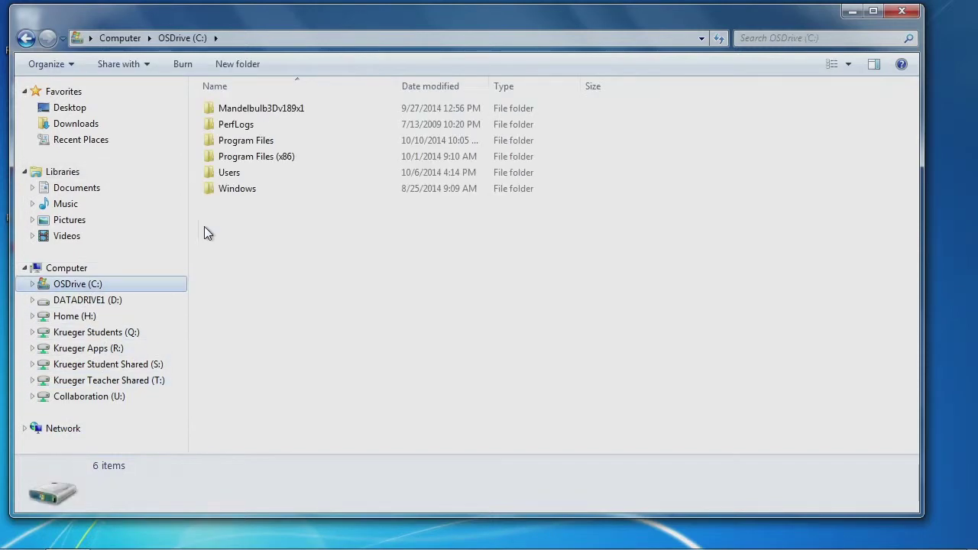
double_click(262, 108)
double_click(247, 190)
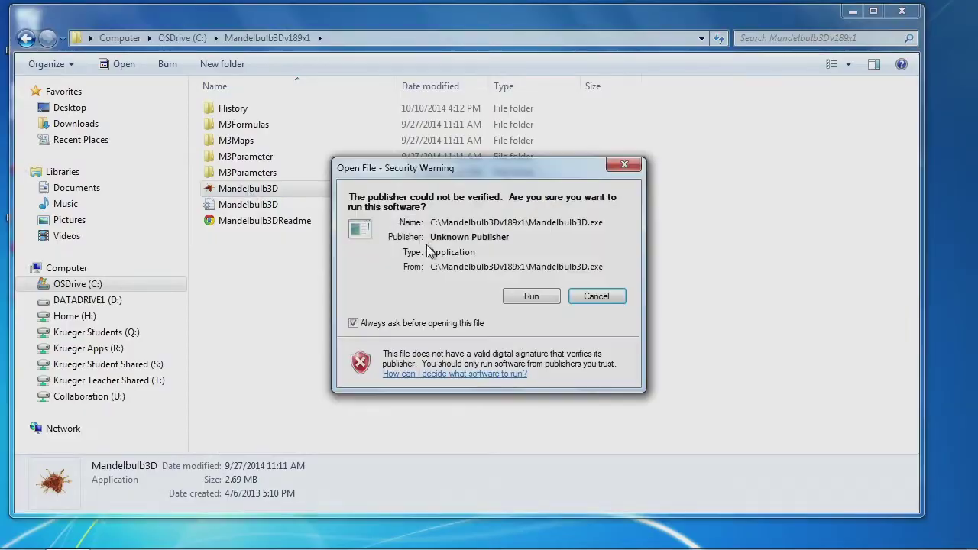
left_click(530, 296)
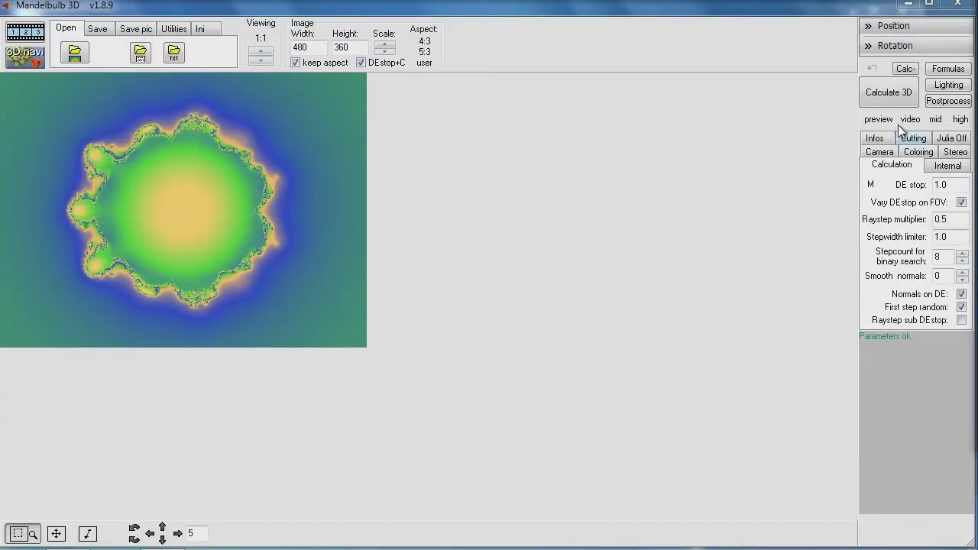
left_click(887, 92)
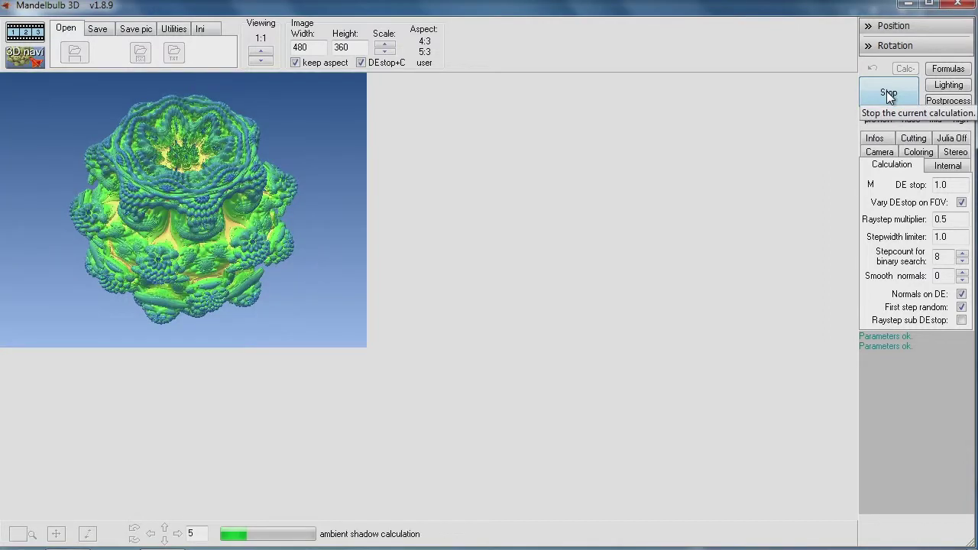
Try the golden-brown lighting preset on the fractal and replace it with the vivid green, blue and red preset
left_click(945, 85)
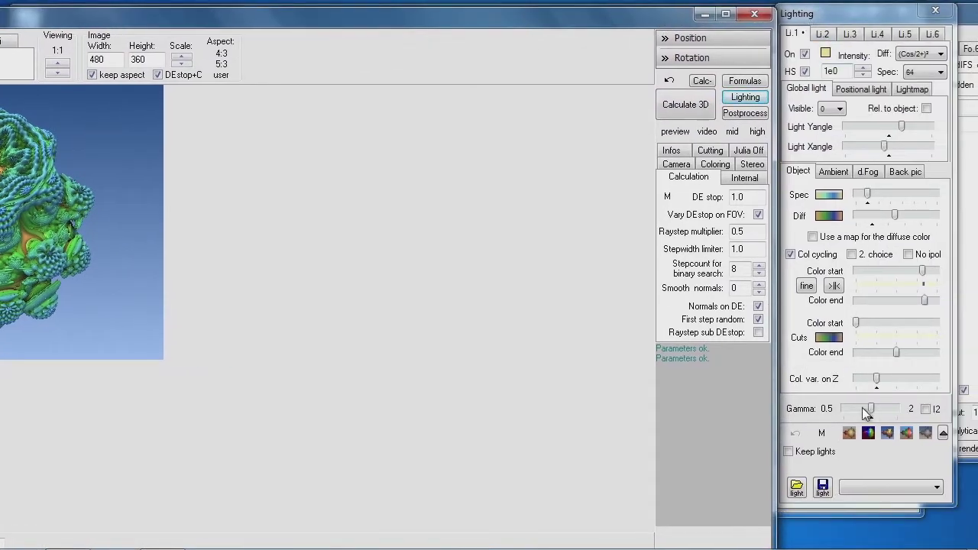
left_click(848, 433)
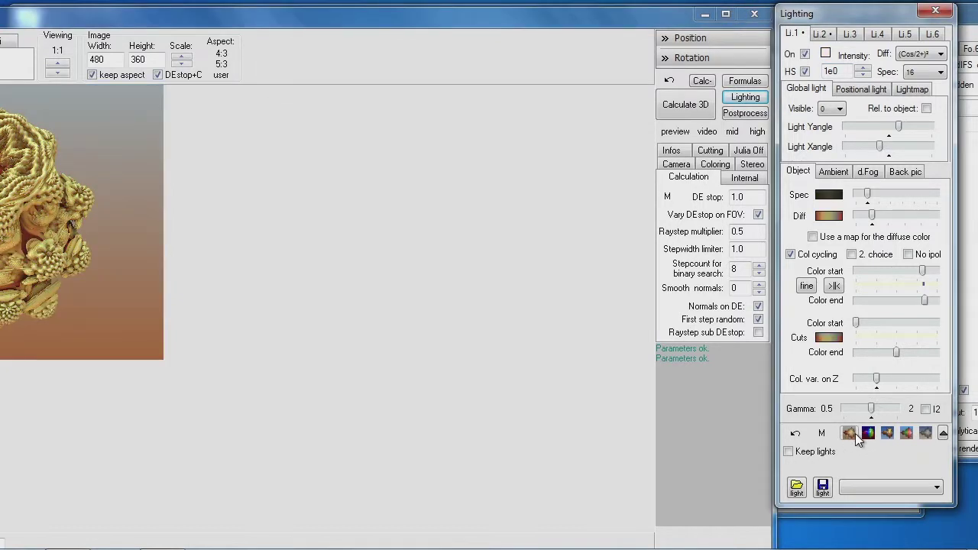
left_click(869, 433)
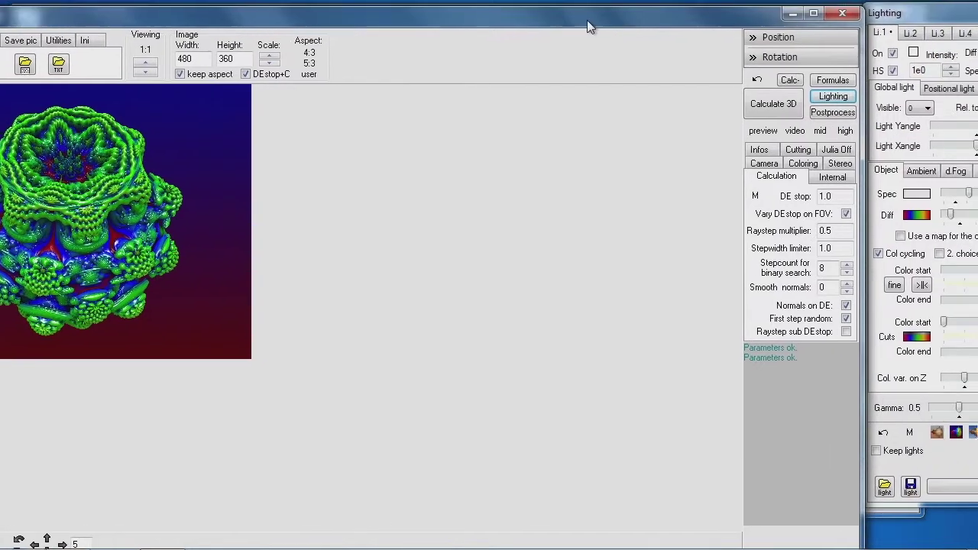
Try an integer power of 7.5 in the first formula, recalculate the fractal in 3D, and look over the other formula slots
left_click(802, 77)
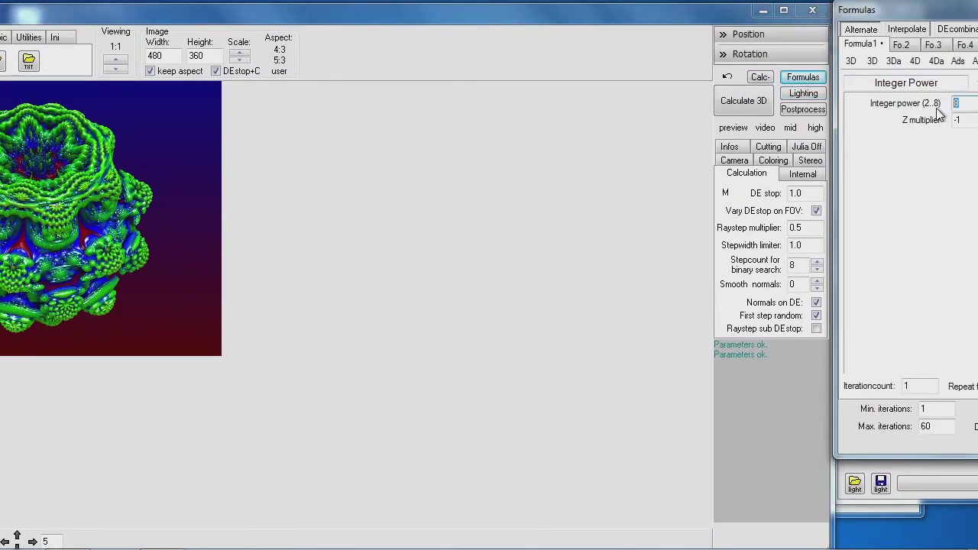
type("7.5")
left_click(747, 104)
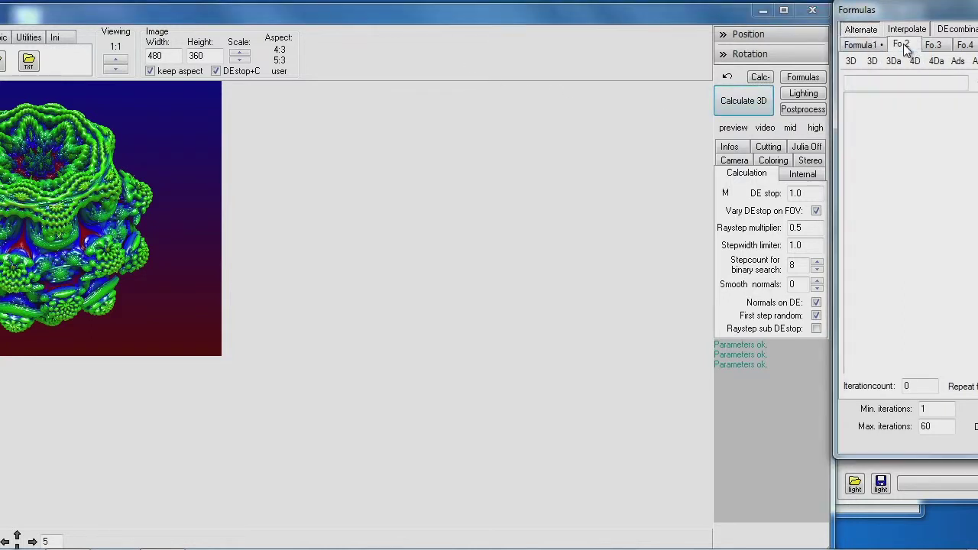
left_click(966, 45)
left_click(860, 45)
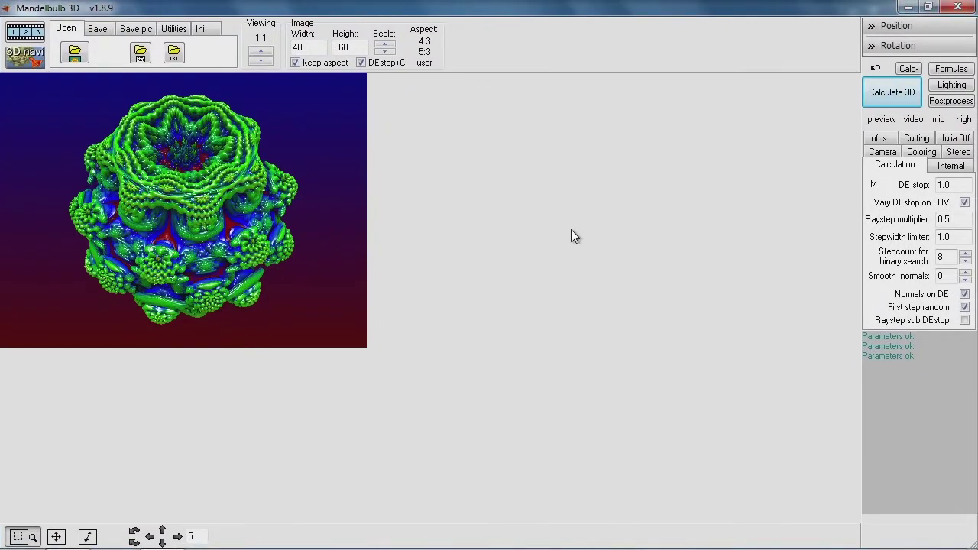
Open the 3D navigator beside the main image and insert its current view as the first animation keyframe
left_click(24, 61)
left_click_drag(299, 132, 548, 74)
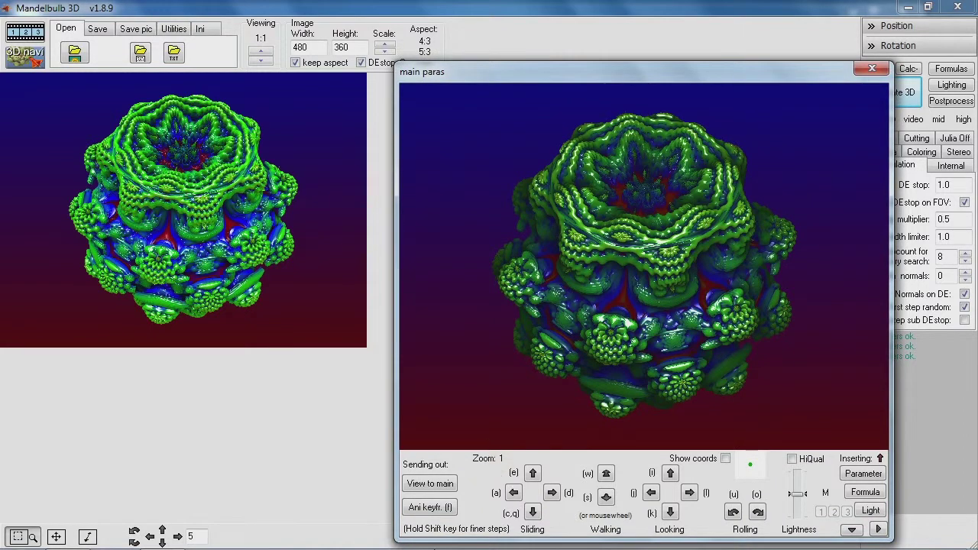
left_click(433, 509)
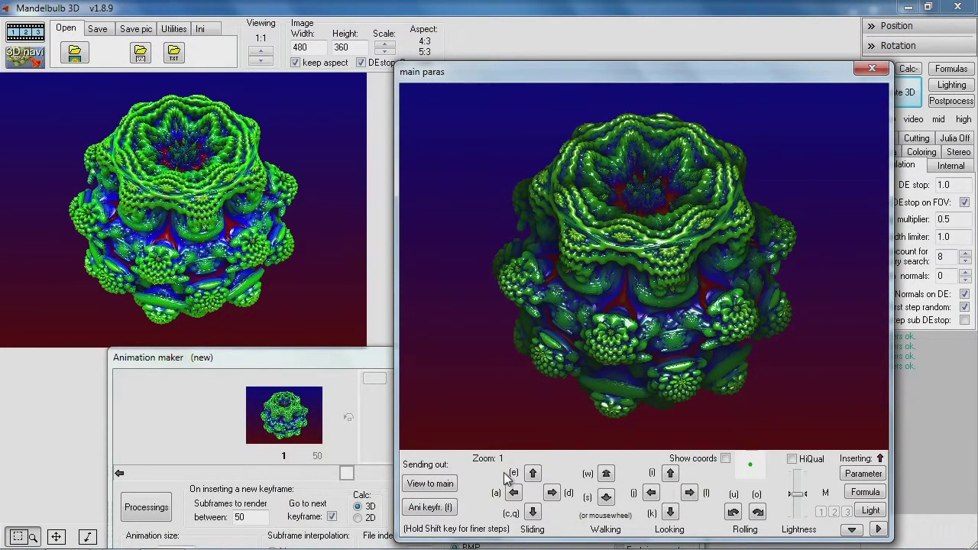
Fly the camera around to an upright, centred side view of the fractal at zoom 1.256 and insert it as the second keyframe
scroll(513, 489, "up", 5)
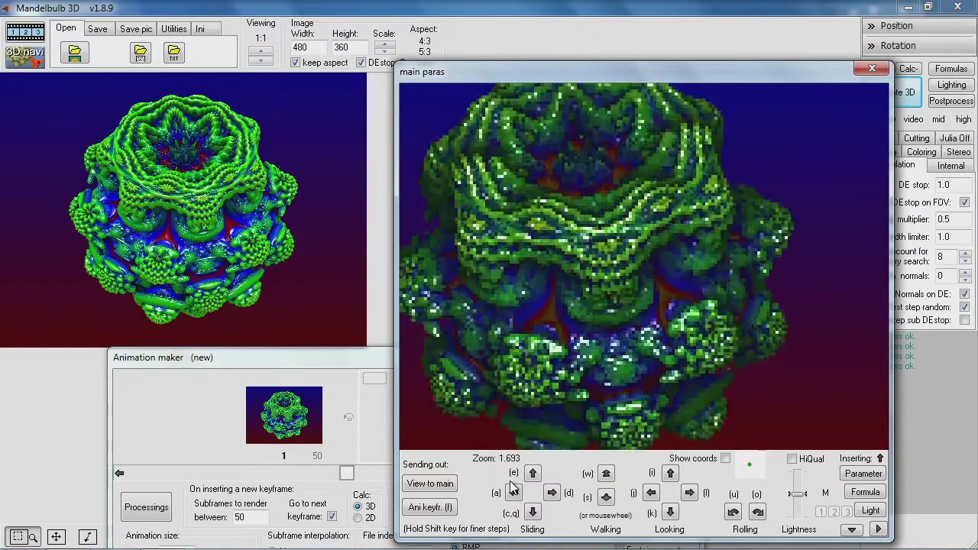
left_click(513, 492)
scroll(513, 489, "down", 3)
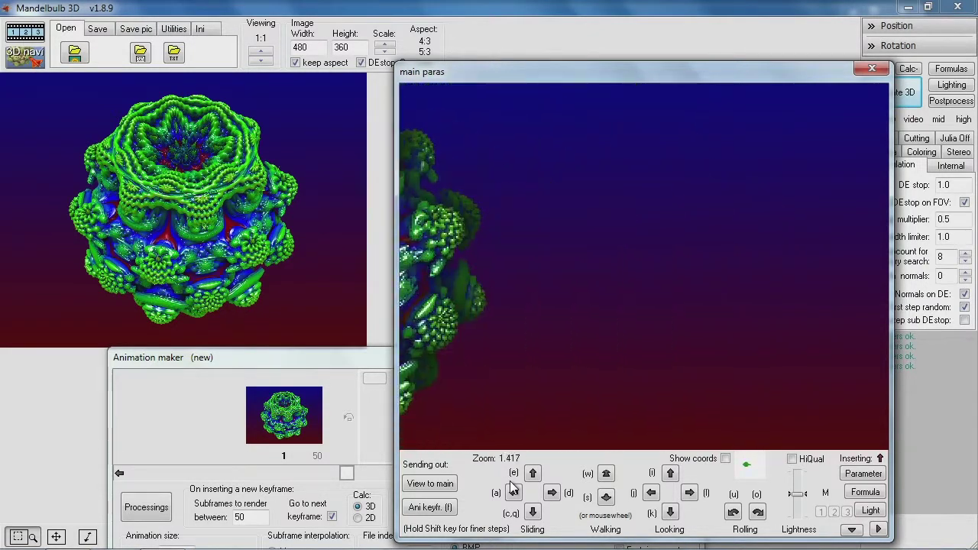
left_click(651, 494)
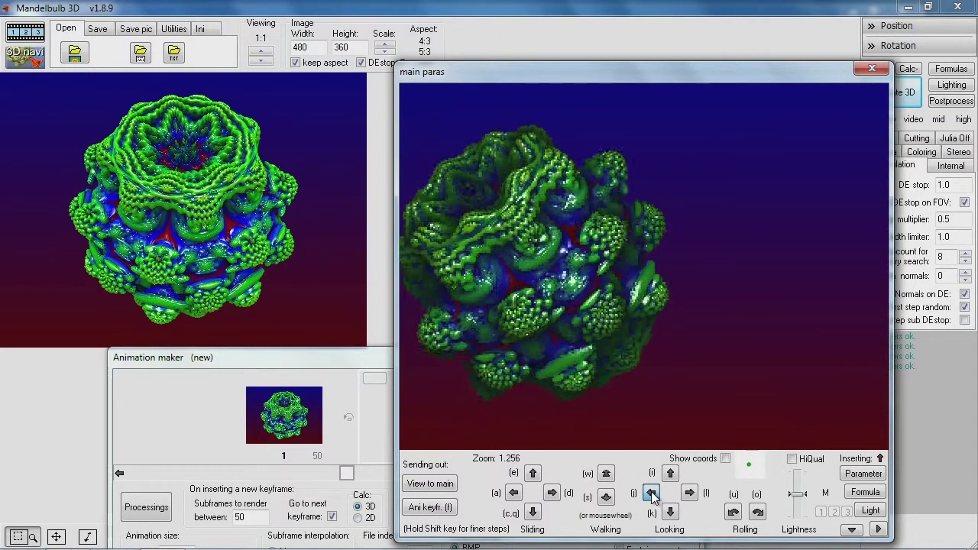
left_click(652, 494)
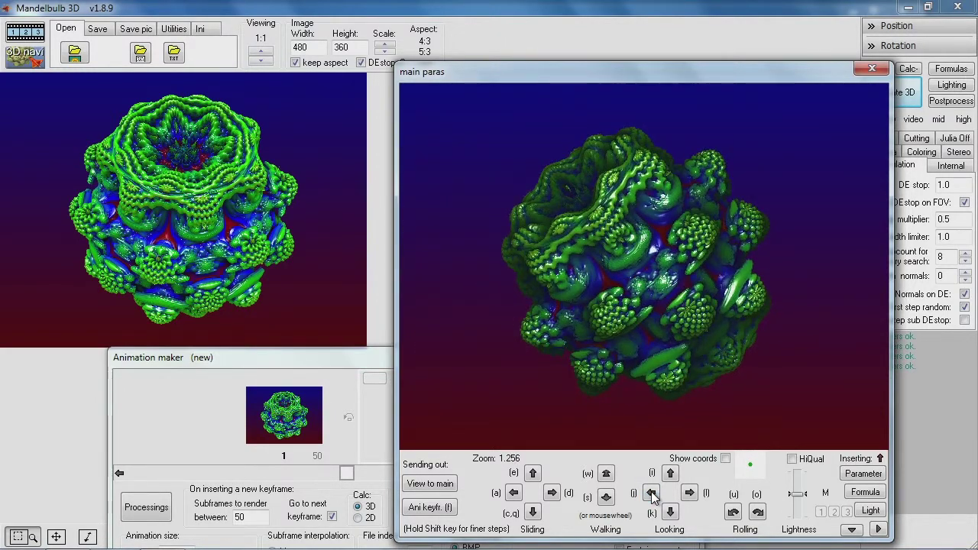
left_click(757, 511)
left_click(733, 511)
left_click(734, 511)
left_click(733, 512)
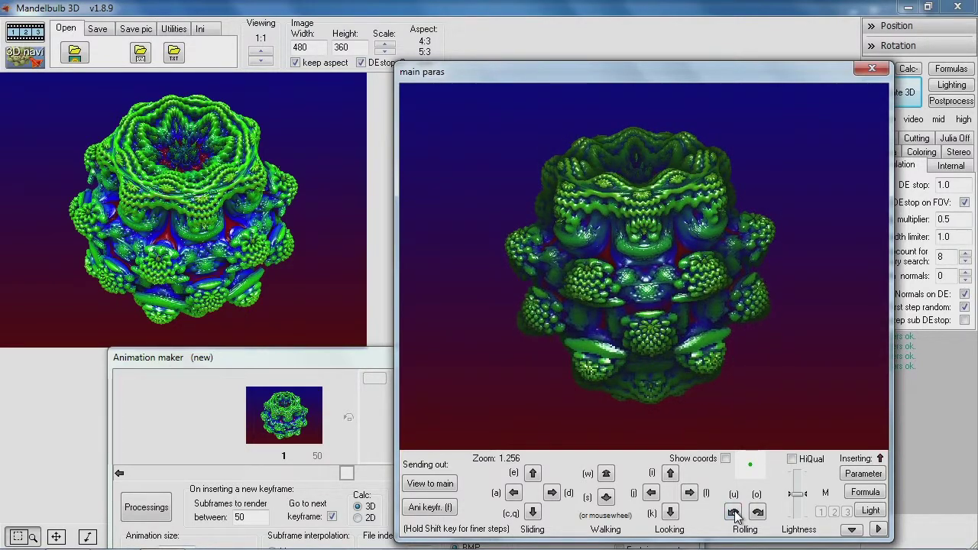
left_click(733, 511)
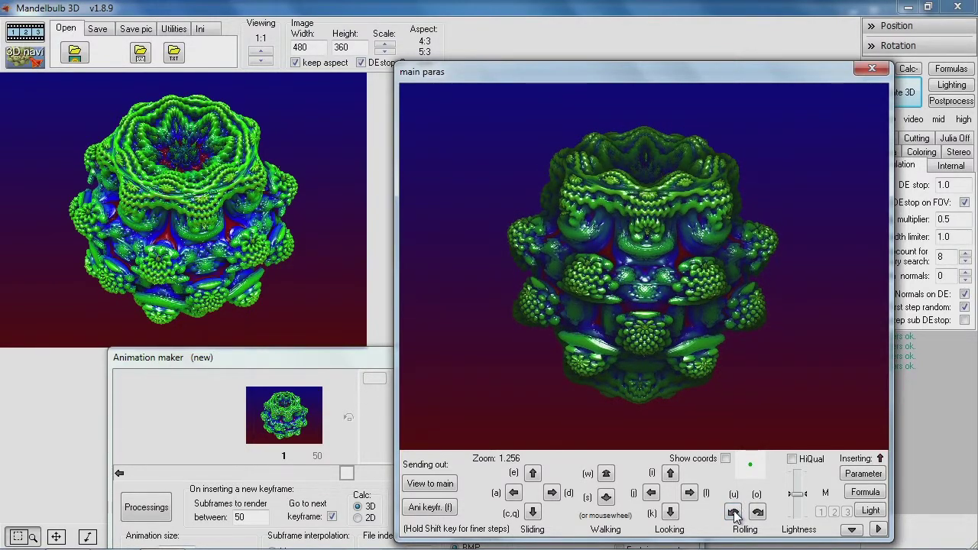
left_click(430, 507)
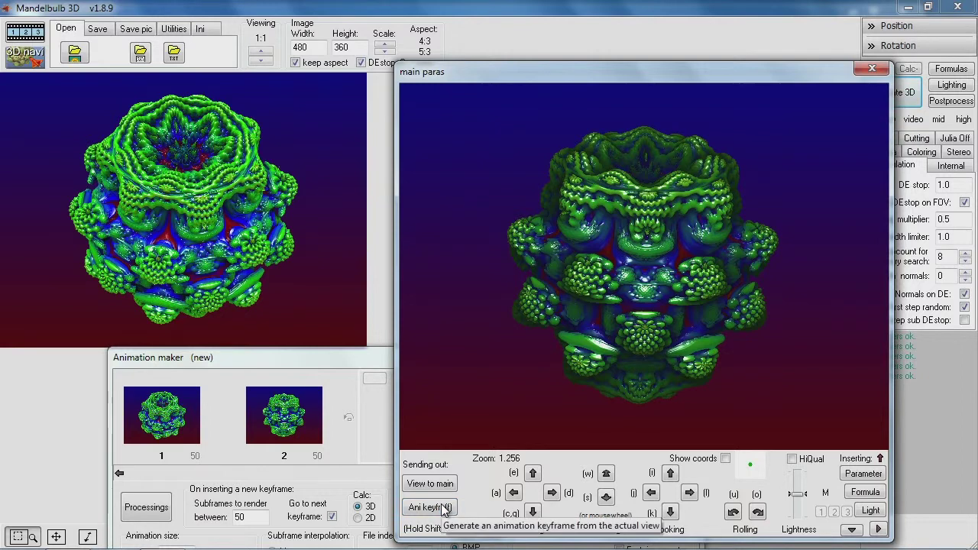
Fly the camera further around the fractal to a closer, levelled side view at zoom 1.386 and insert it as the third keyframe
left_click(551, 493)
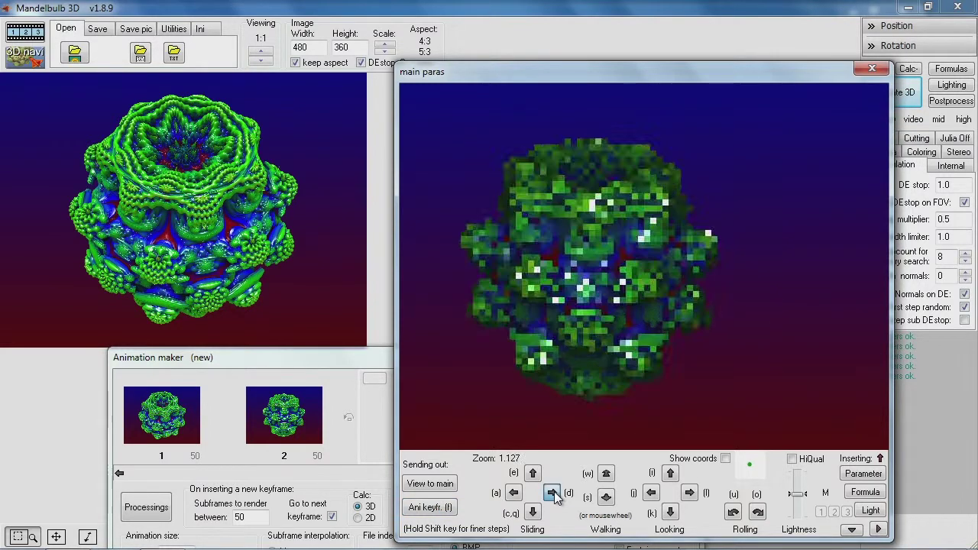
left_click(651, 493)
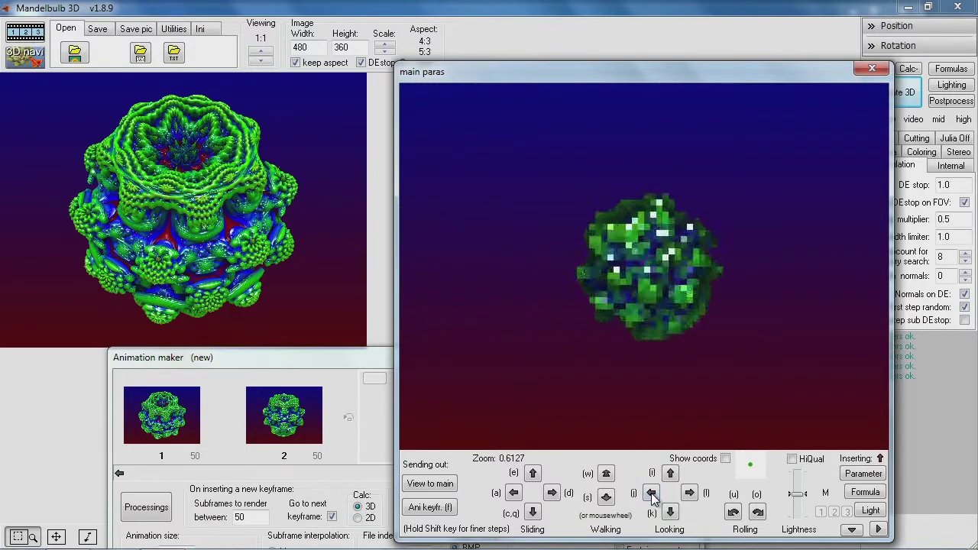
left_click(605, 473)
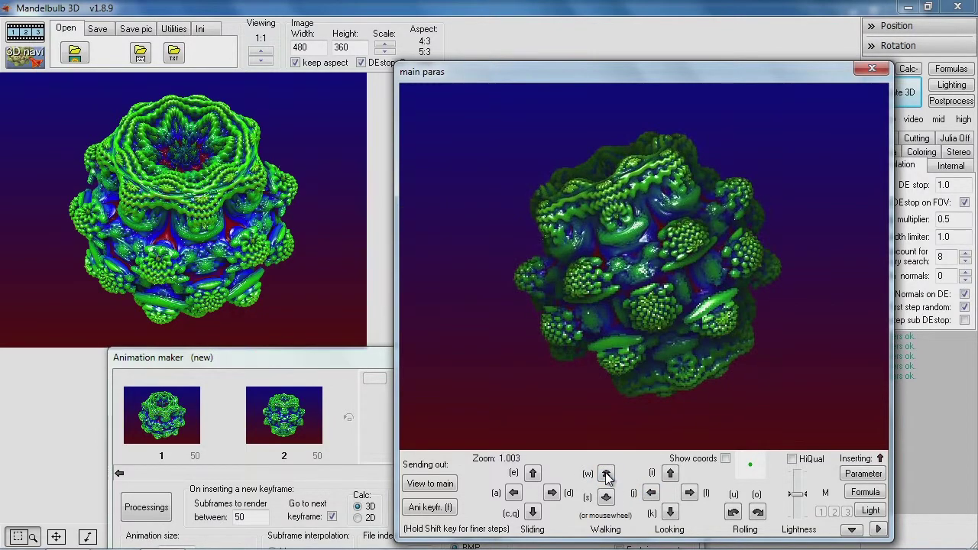
left_click(606, 473)
left_click(732, 511)
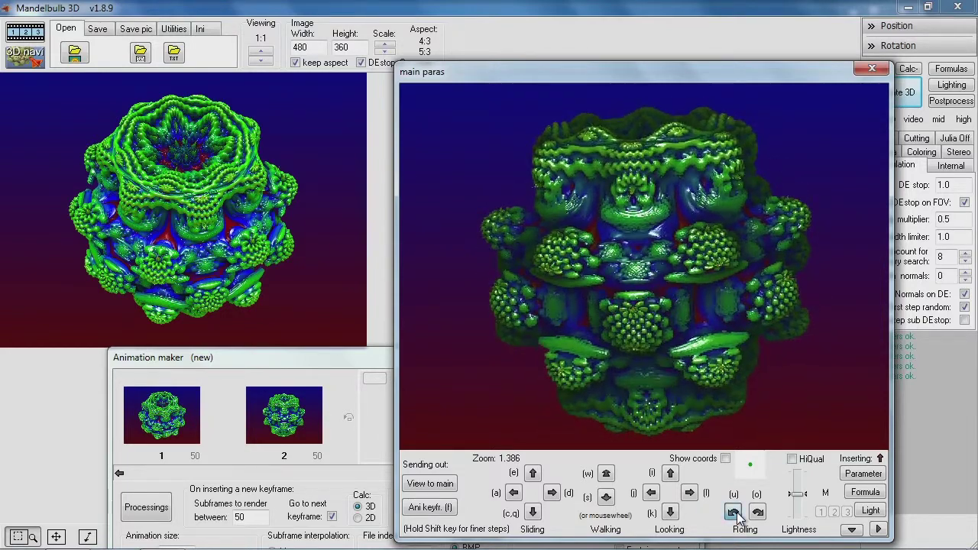
left_click(733, 512)
left_click(437, 508)
Look through the three keyframes in the Animation maker, render a preview with downscaling 2, watch it and close it
left_click_drag(304, 356, 481, 192)
left_click(296, 306)
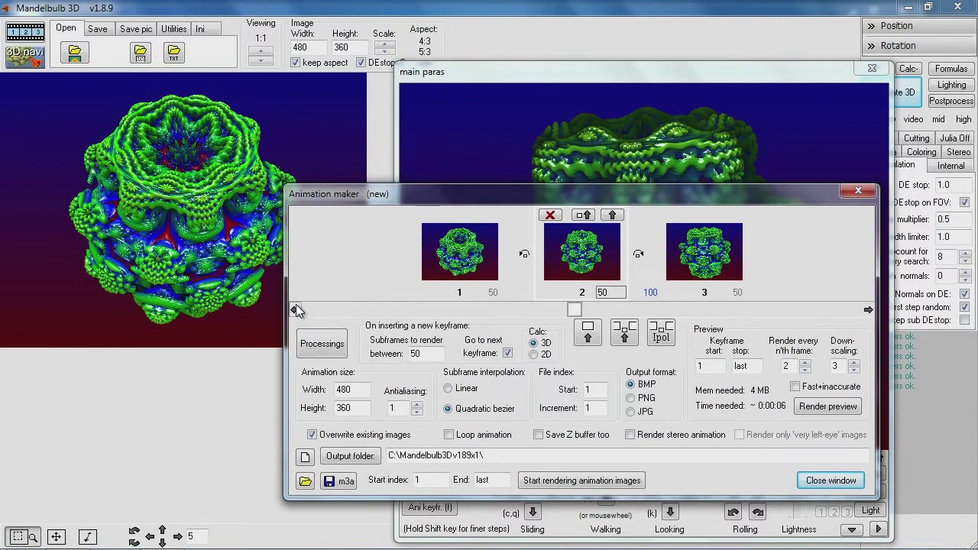
left_click(296, 306)
left_click(869, 310)
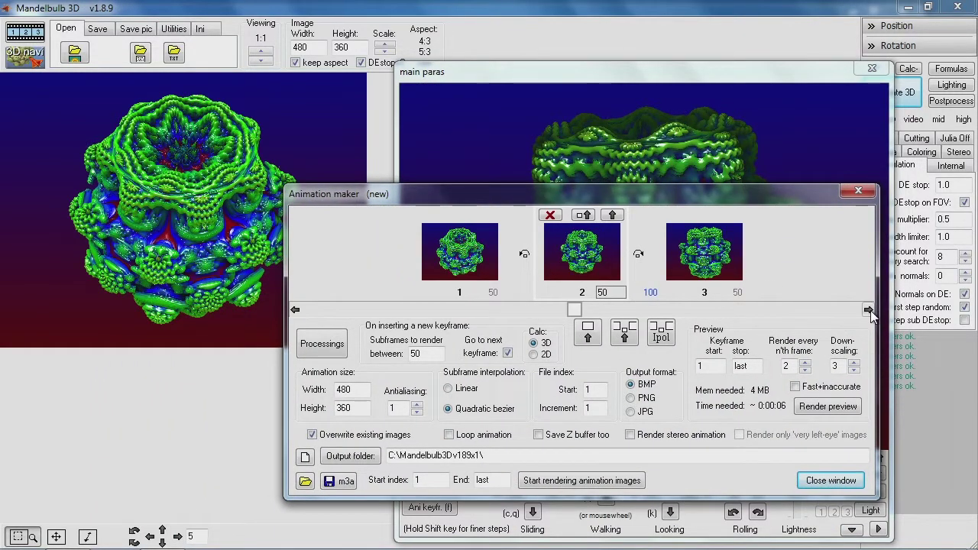
left_click(869, 310)
left_click(868, 309)
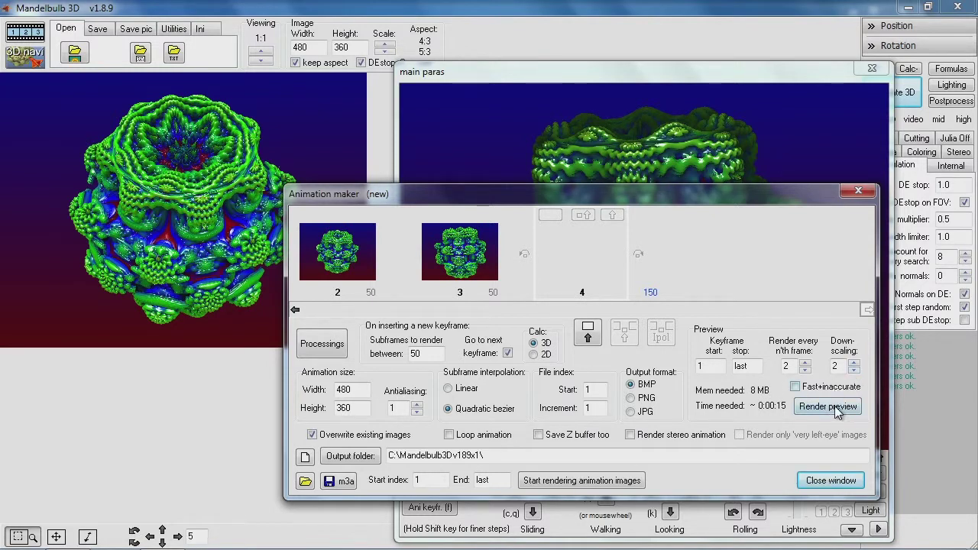
left_click(834, 406)
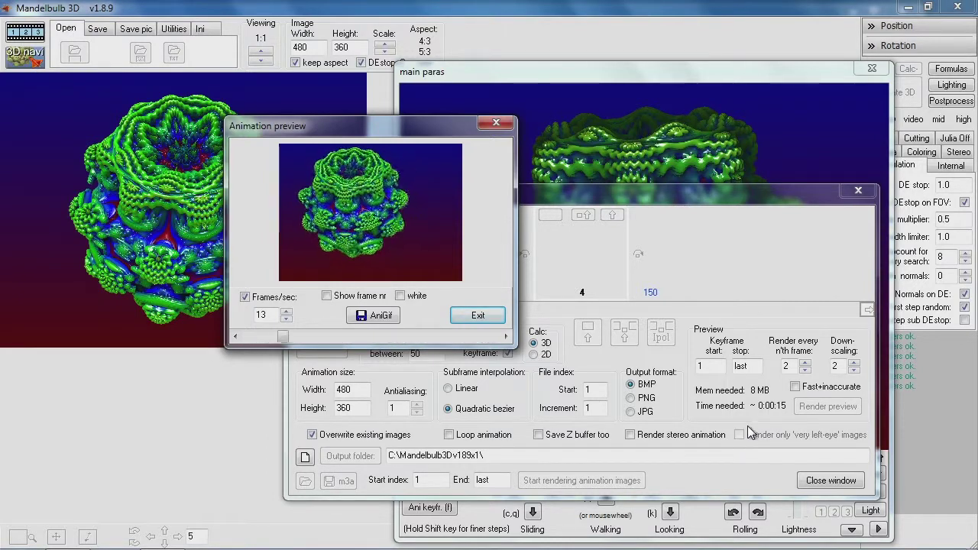
left_click(478, 315)
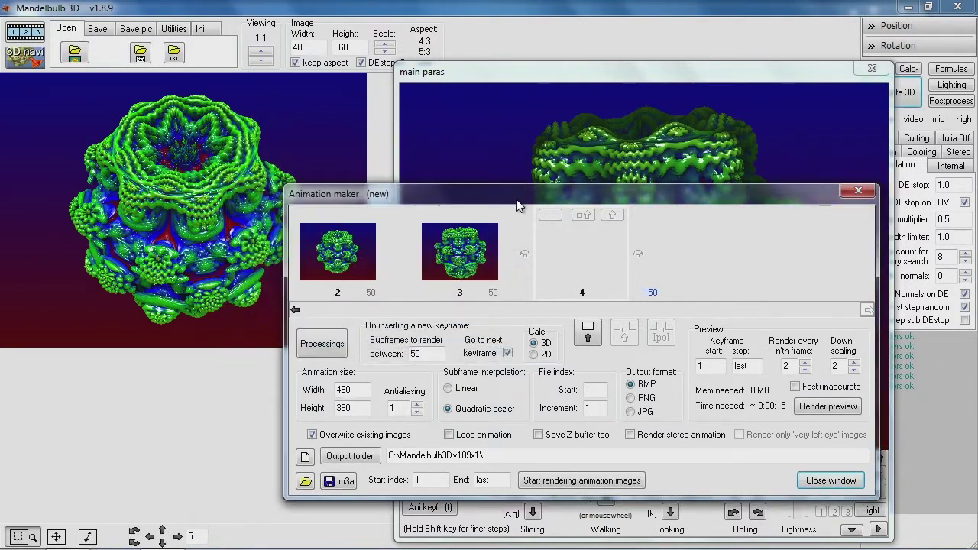
Start saving the fractal's parameters as an .m3p file and browse to the 141010 Third Experiment folder under Period 9 on DATADRIVE1 (D:)
left_click_drag(516, 205, 518, 149)
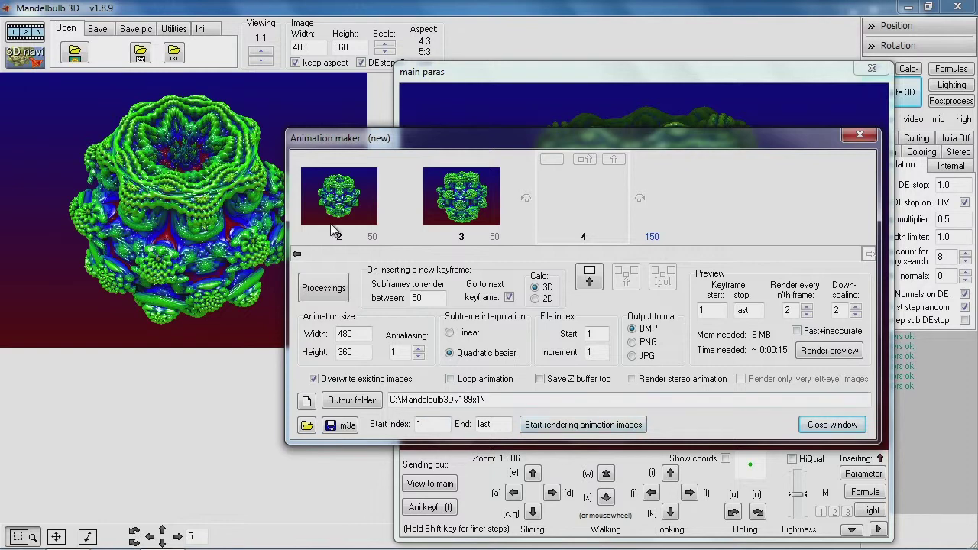
left_click(103, 30)
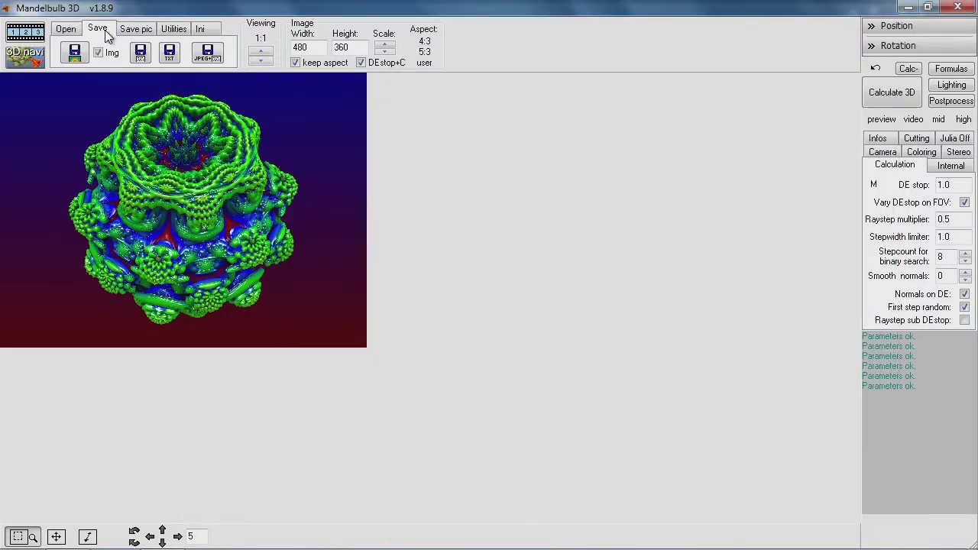
left_click(141, 54)
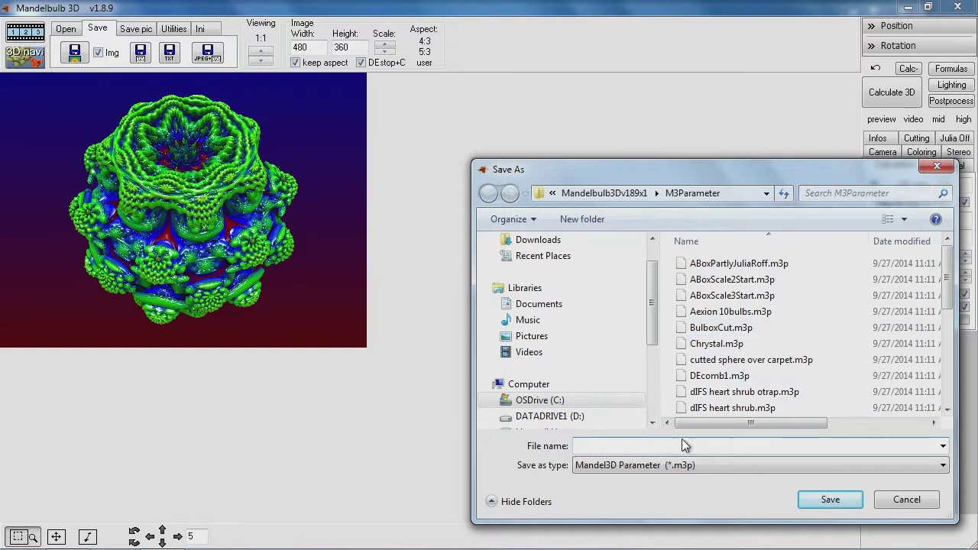
left_click_drag(653, 311, 654, 373)
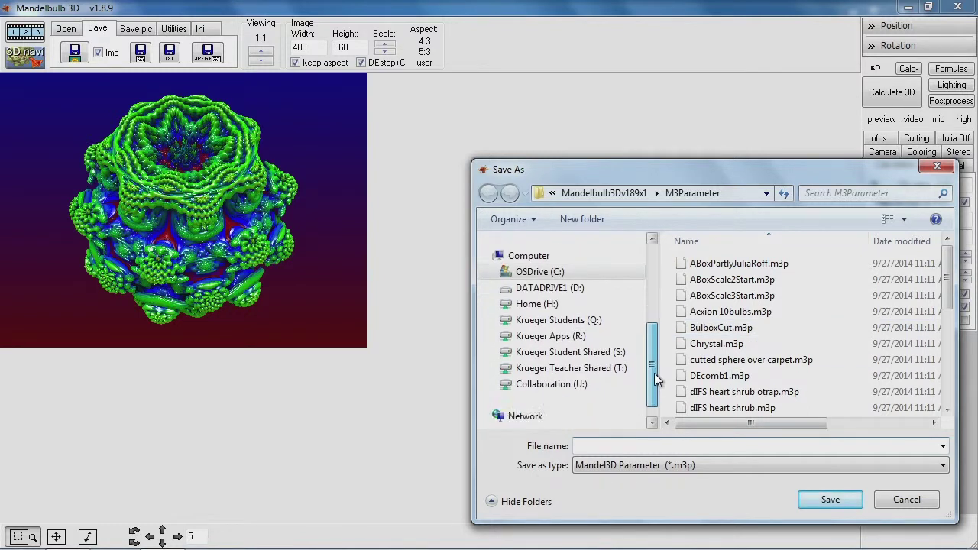
left_click(569, 291)
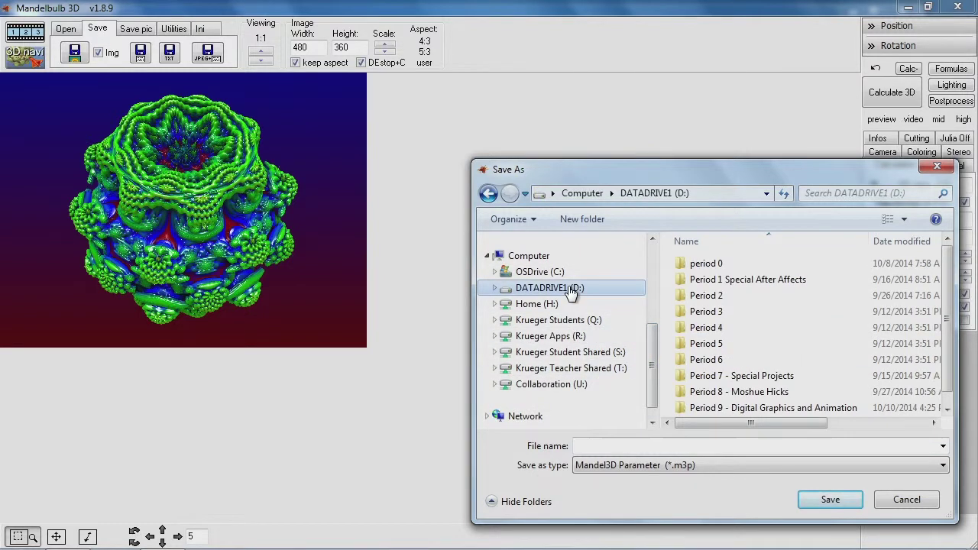
double_click(735, 407)
double_click(726, 297)
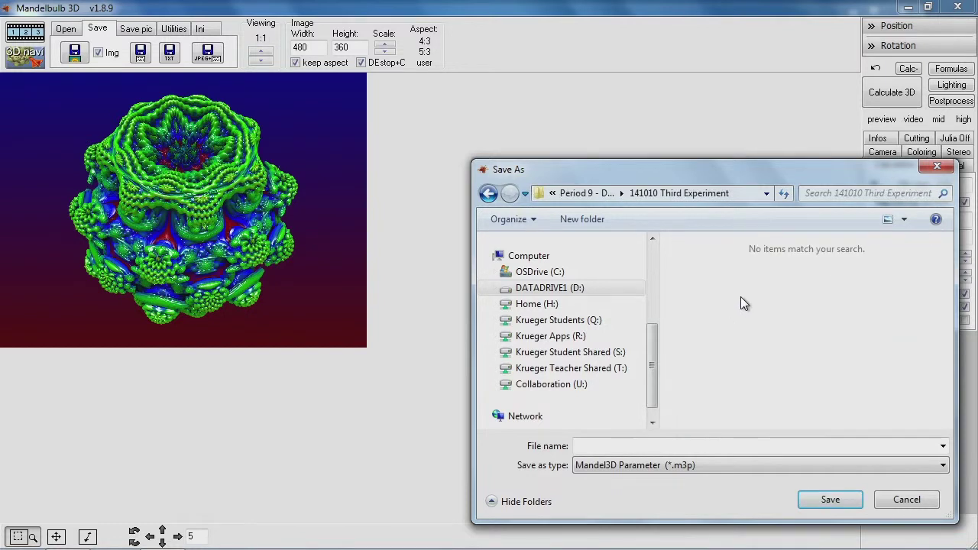
Name the parameter file 141010 fourth experiment and save it
left_click(650, 444)
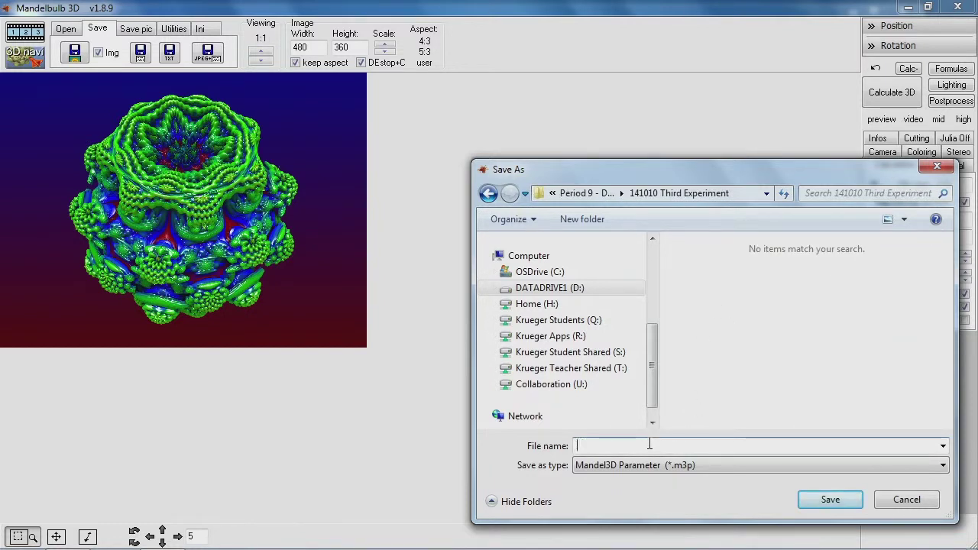
type("141010 Thi")
key("BackSpace")
key("BackSpace")
key("BackSpace")
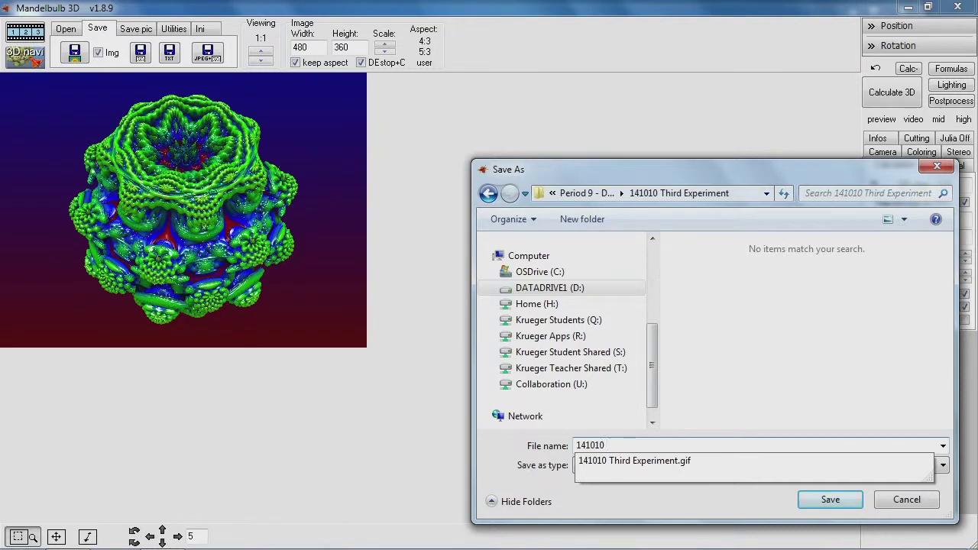
type("fourth experiment")
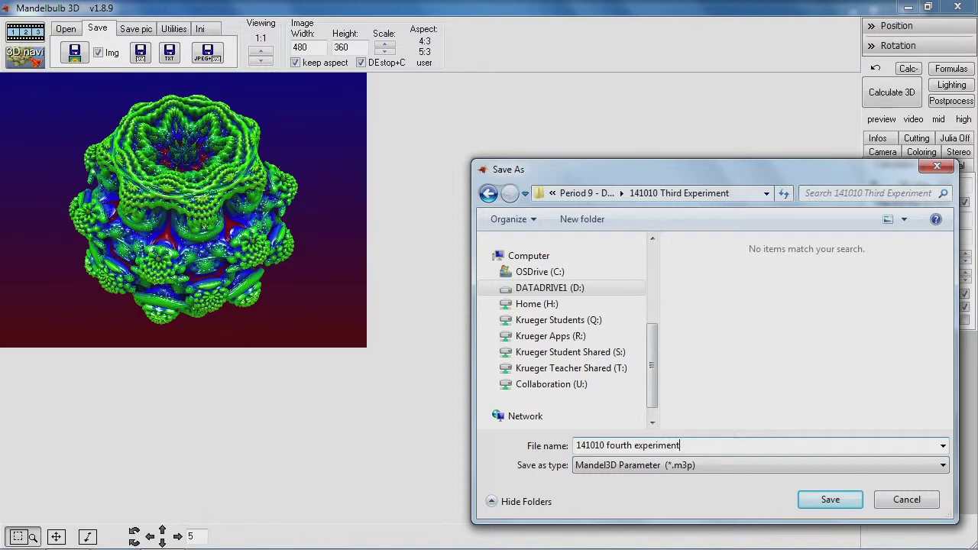
key("Return")
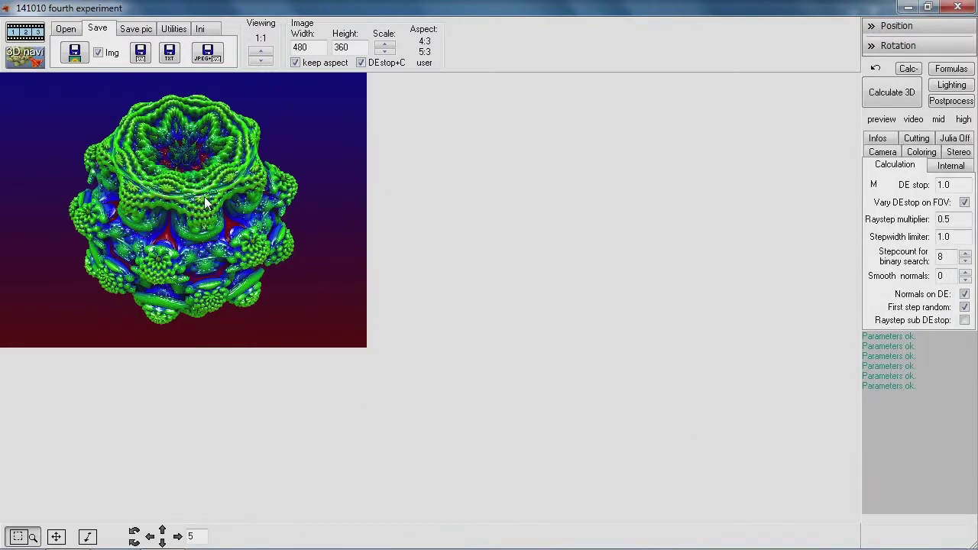
Start saving the animation as an .m3a file from the Animation maker, browsing to the 141010 Third Experiment folder under Period 9 on DATADRIVE1 (D:)
left_click(19, 33)
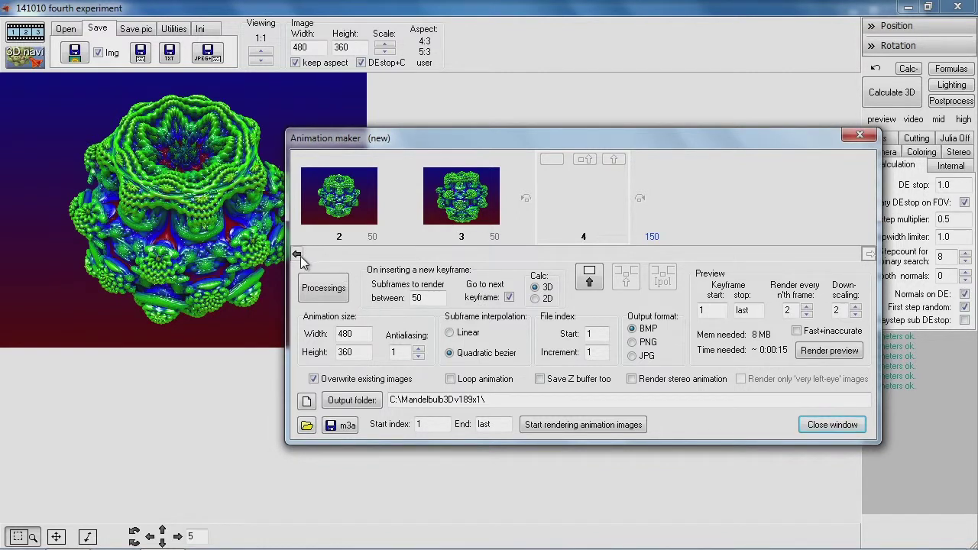
left_click(347, 426)
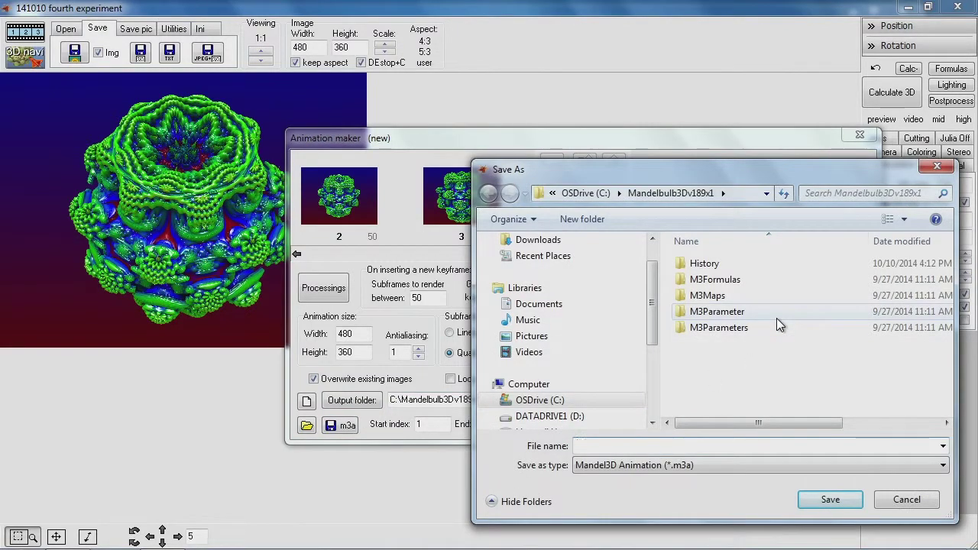
left_click(549, 415)
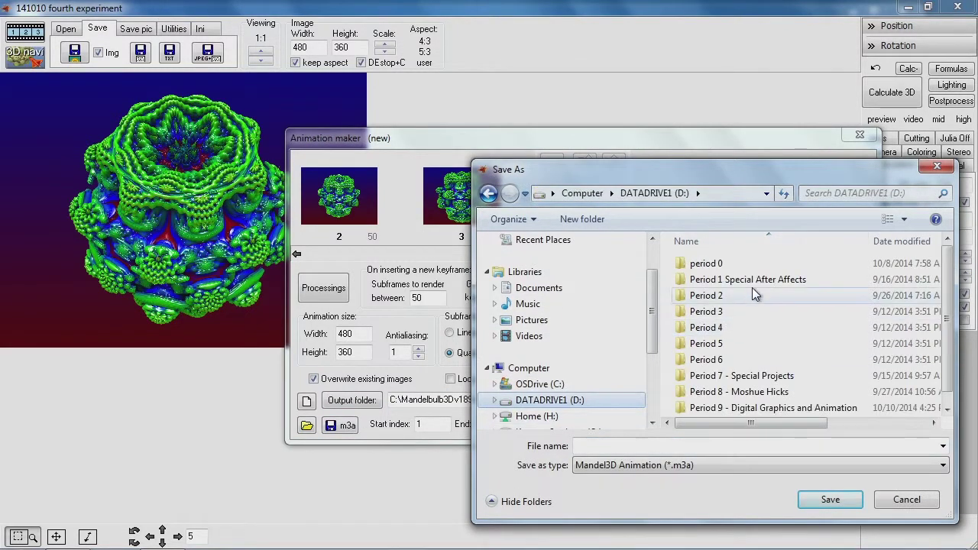
scroll(954, 329, "down", 1)
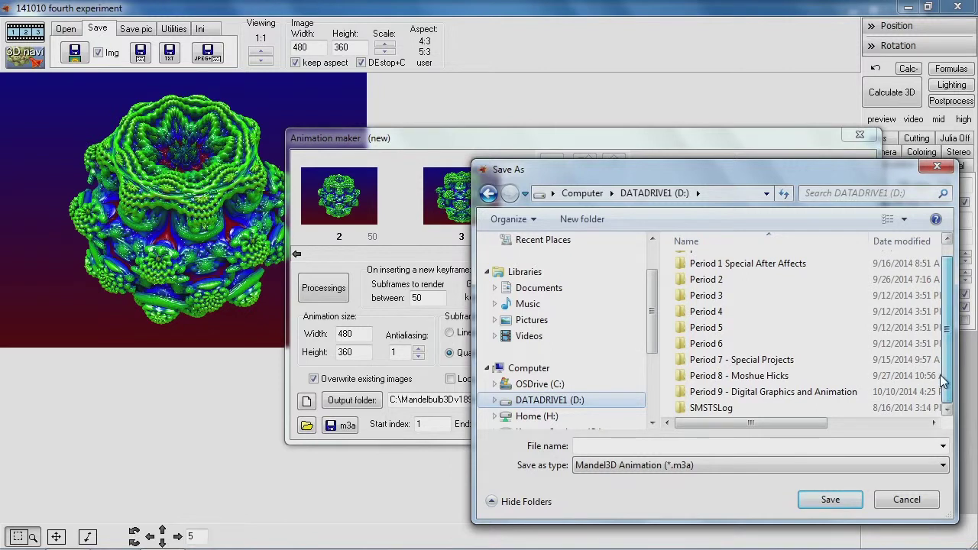
double_click(818, 393)
double_click(758, 297)
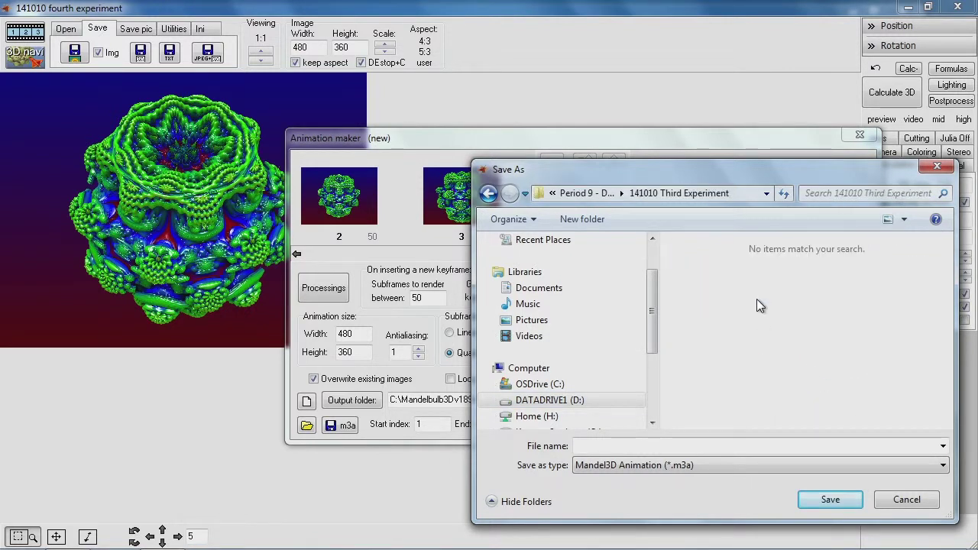
Name the animation file 141014 Fourth Experiment and save it
left_click(701, 446)
type("141014 ")
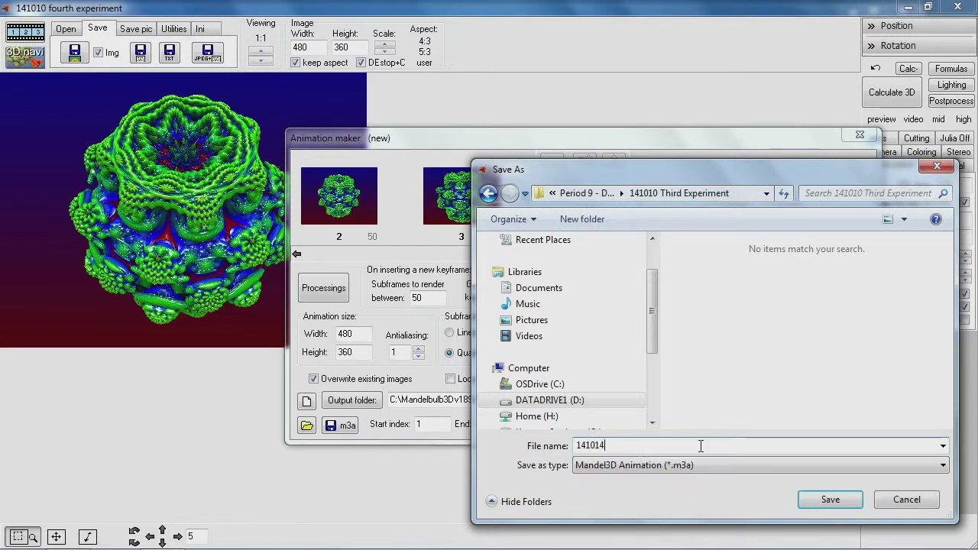
type("Fourth Experiment")
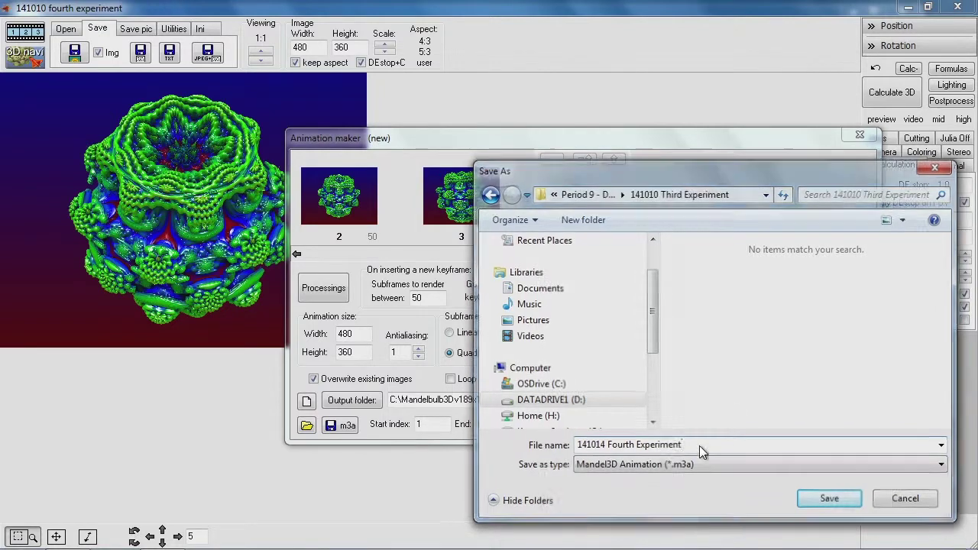
key("Return")
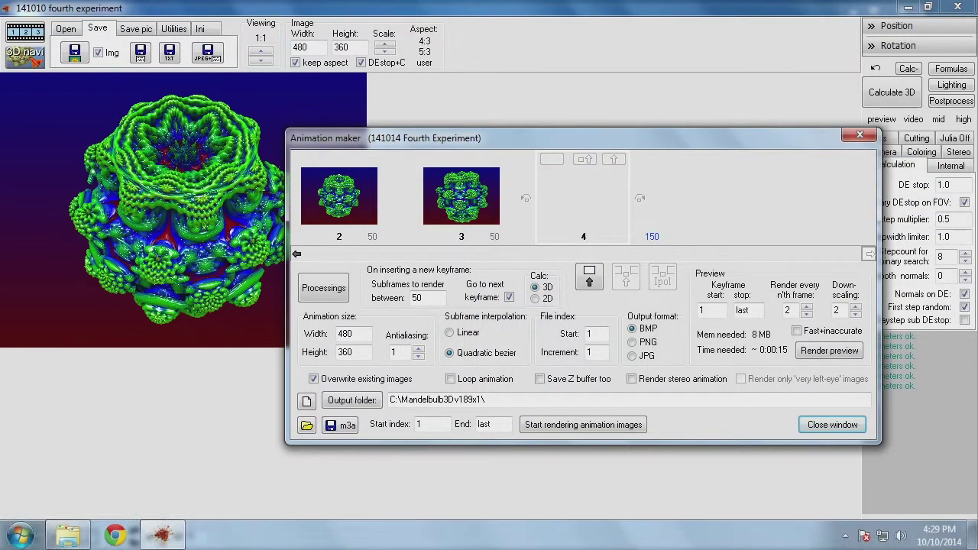
Switch to Windows Explorer and open the 141010 Third Experiment folder under Period 9 on DATADRIVE1 (D:) to check the saved files
left_click(68, 535)
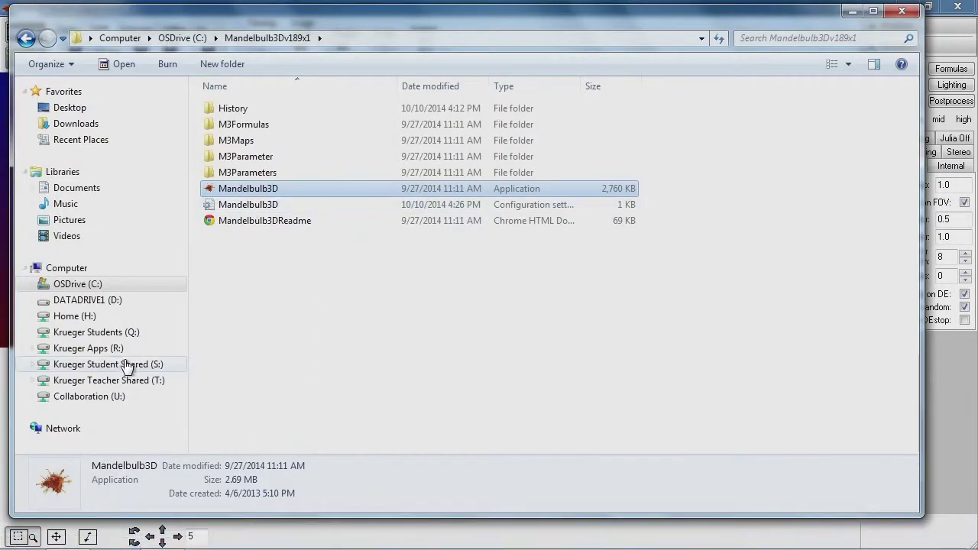
left_click(107, 300)
double_click(261, 252)
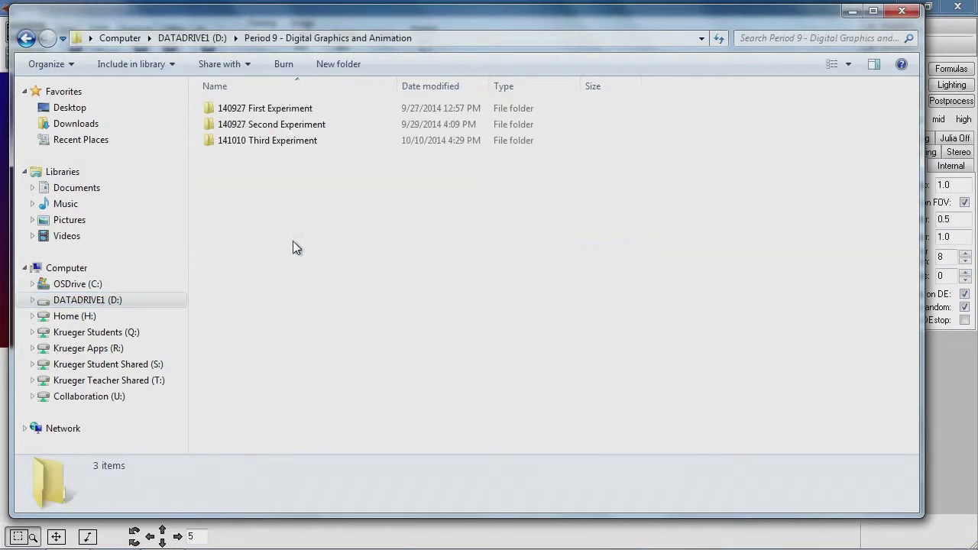
double_click(312, 137)
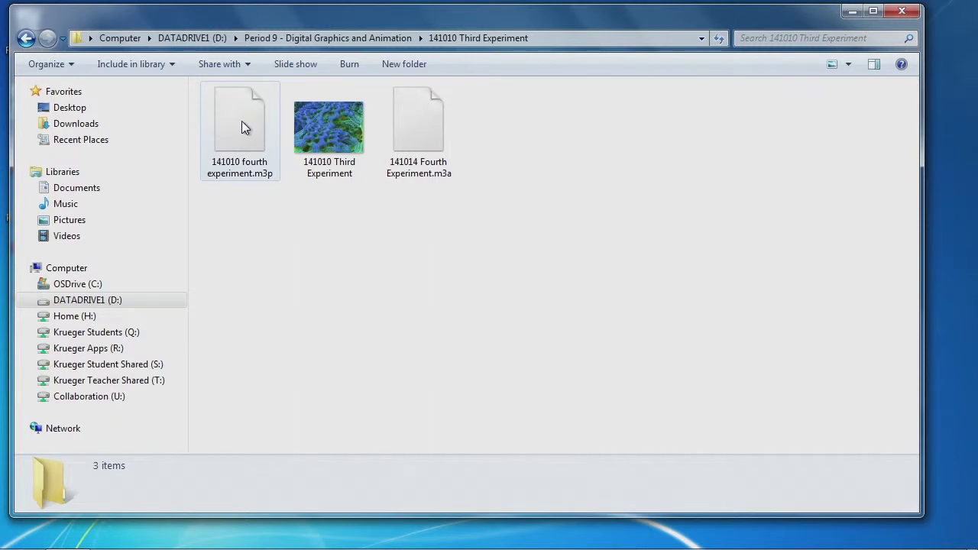
Try to open 141010 fourth experiment.m3p directly from its folder, then cancel choosing a program for it
left_click(241, 127)
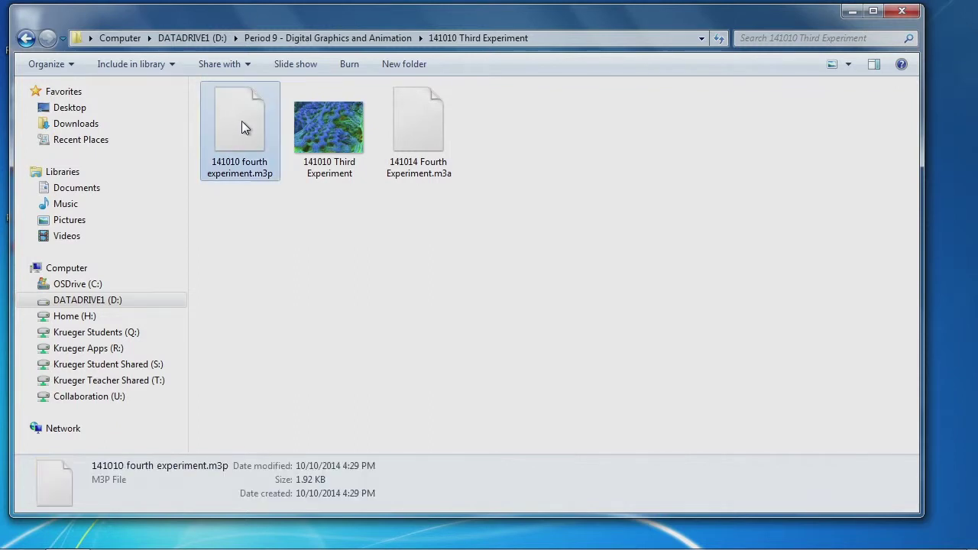
double_click(241, 123)
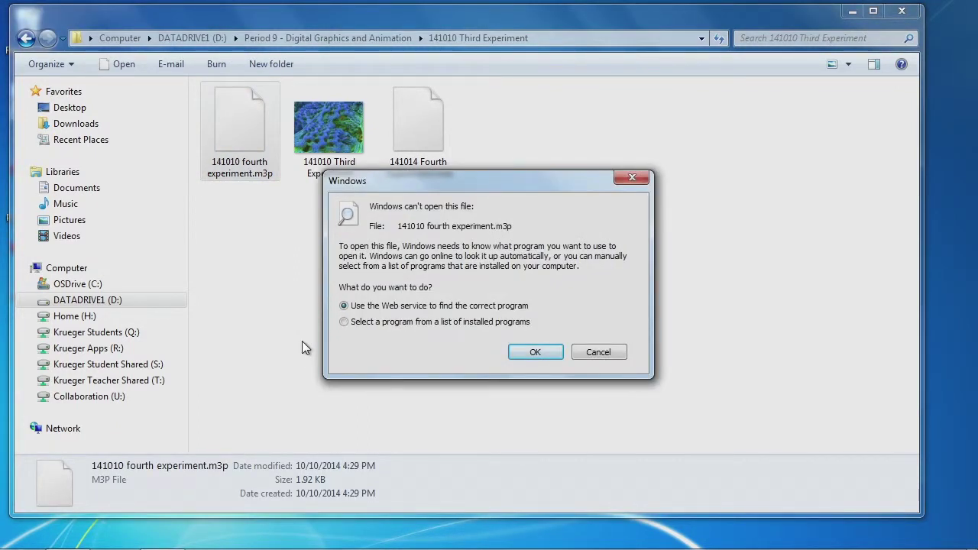
left_click(596, 352)
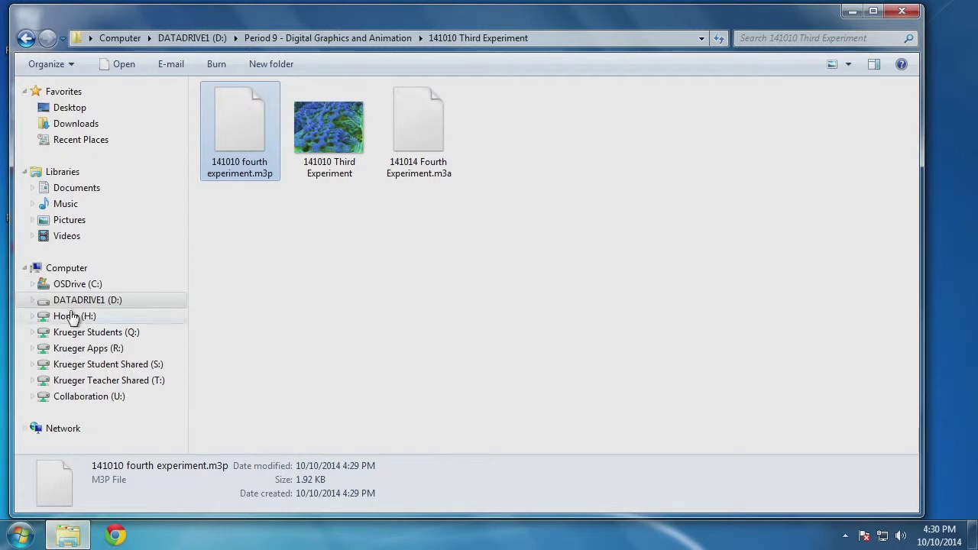
Go to the Mandelbulb3Dv189x1 folder on OSDrive (C:) and run the Mandelbulb3D application
left_click(77, 284)
double_click(250, 112)
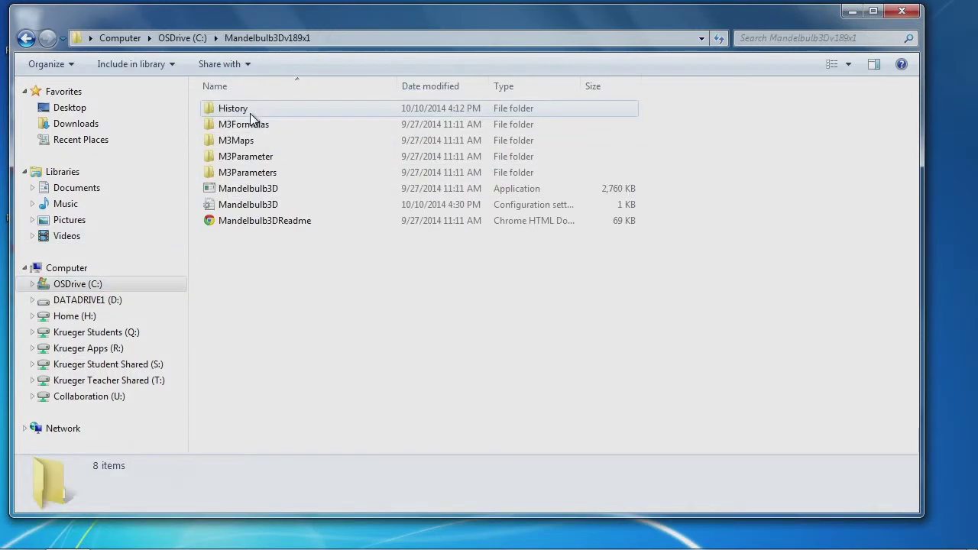
double_click(252, 189)
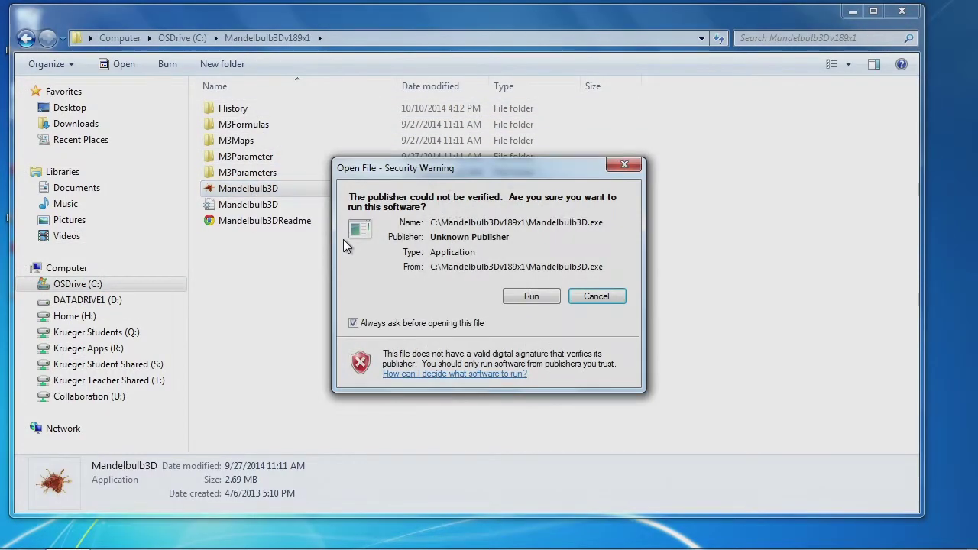
left_click(506, 298)
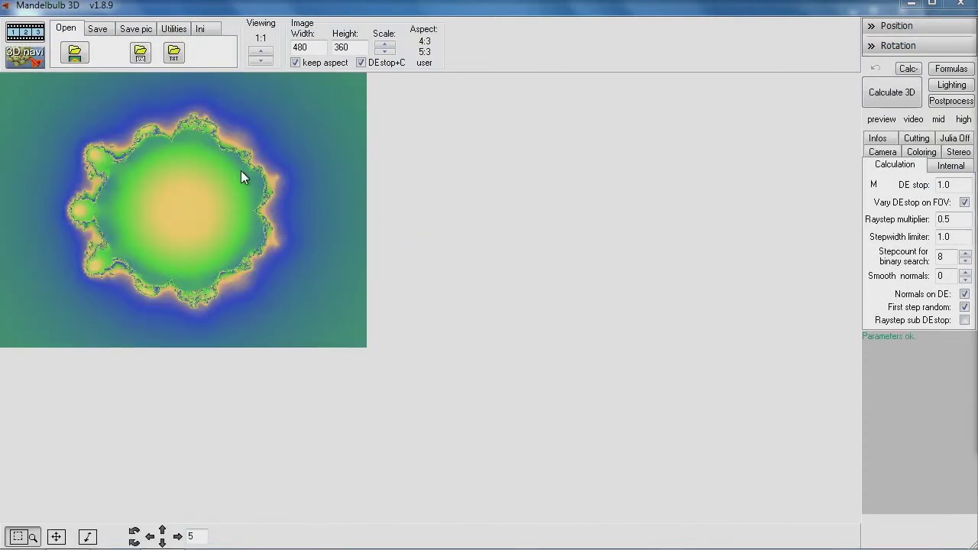
Load 141010 fourth experiment.m3p from the 141010 Third Experiment folder on DATADRIVE1 (D:) and calculate the fractal in 3D
left_click(141, 55)
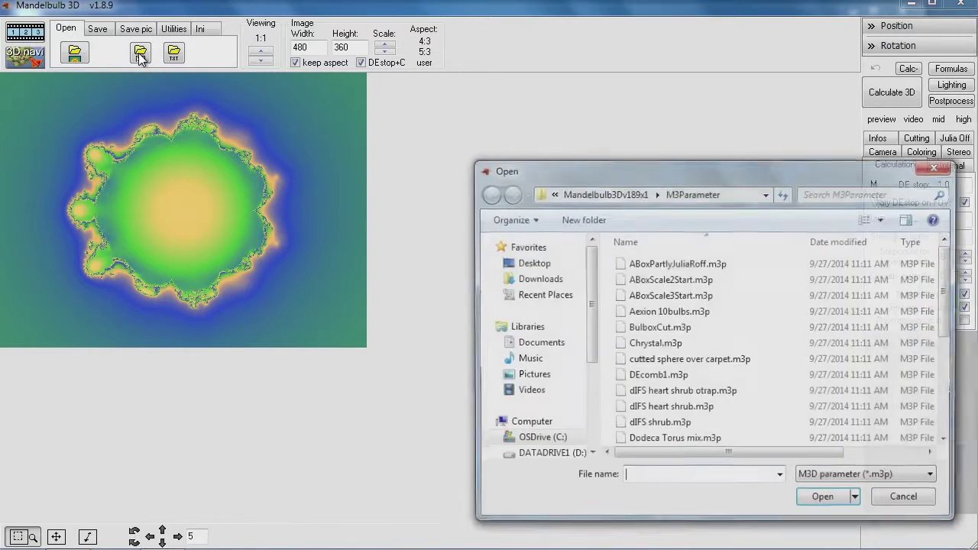
left_click(552, 456)
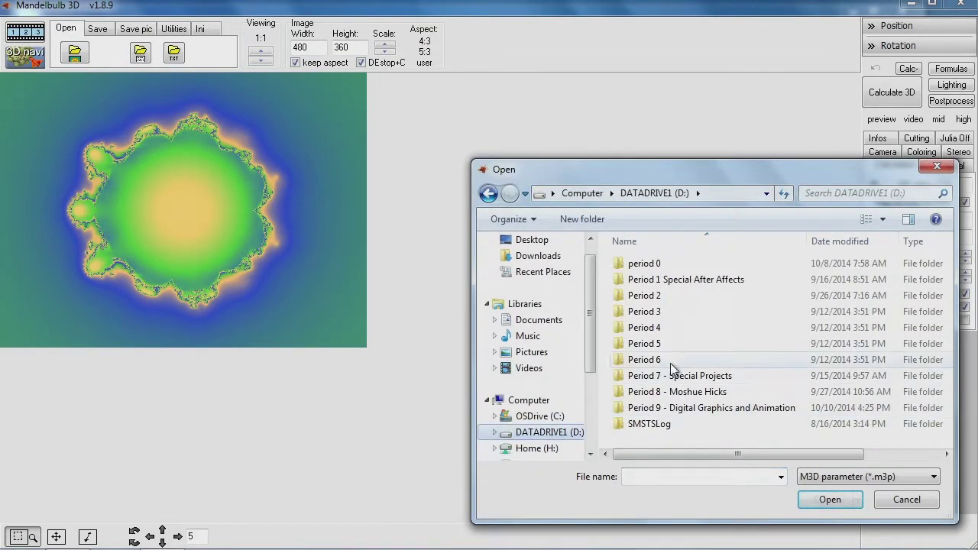
double_click(668, 410)
double_click(677, 298)
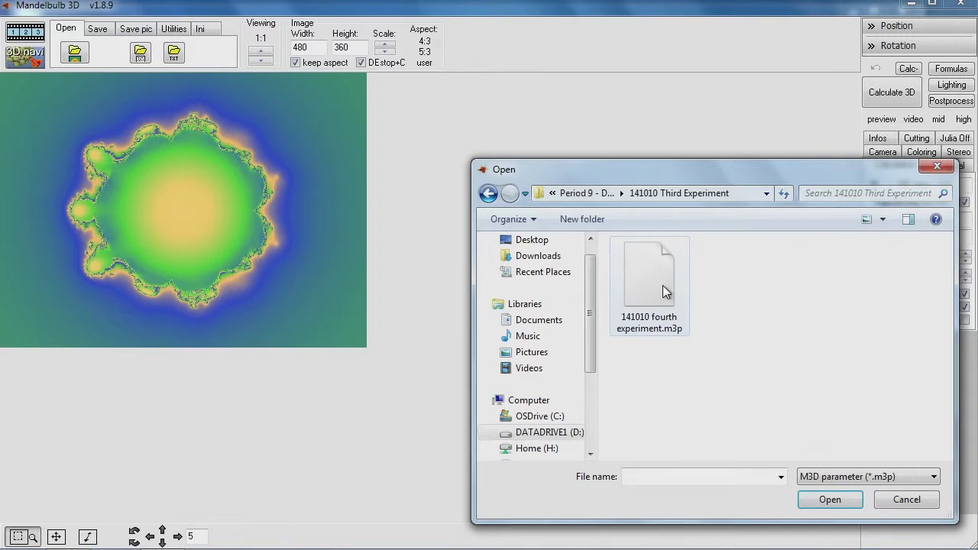
left_click(662, 287)
left_click(827, 499)
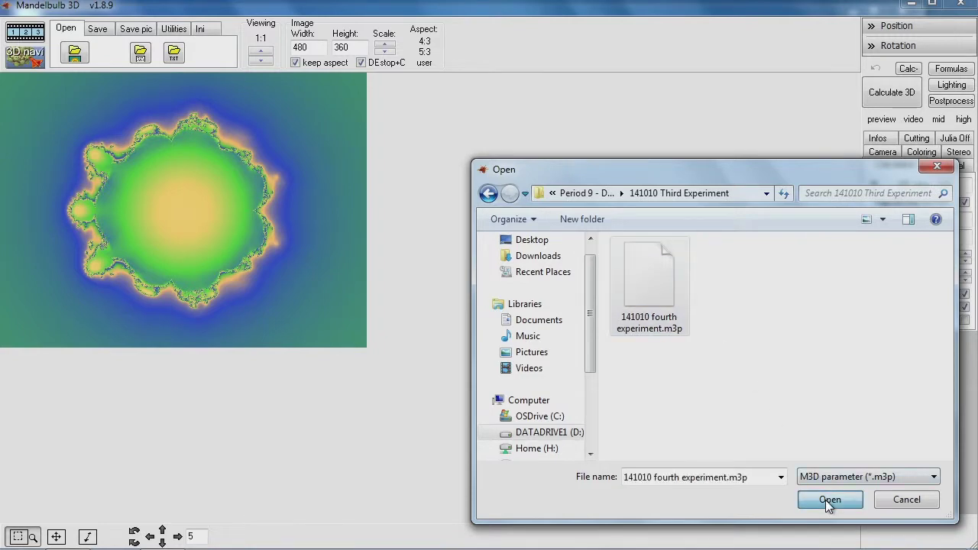
left_click(890, 94)
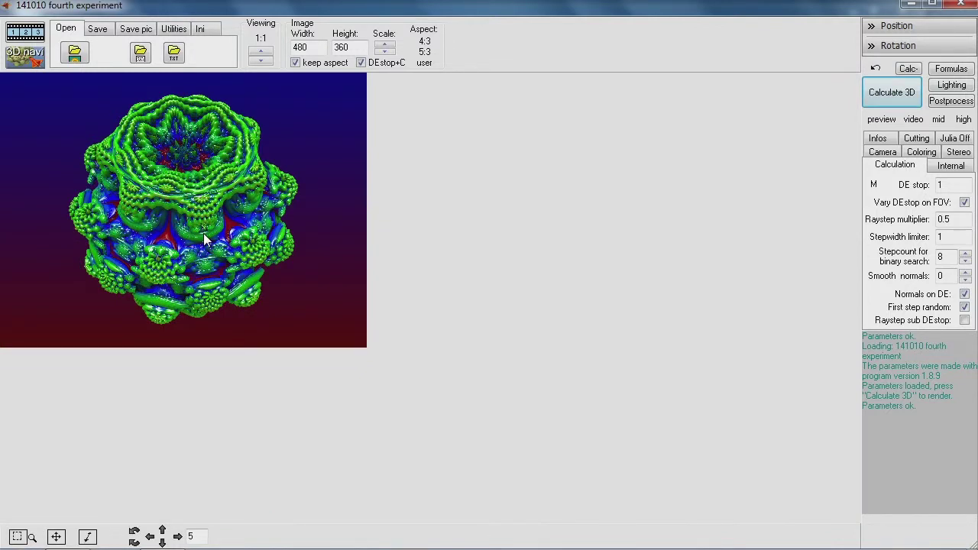
Open the Animation maker and start loading an .m3a animation, browsing to the 141010 Third Experiment folder under Period 9 on DATADRIVE1 (D:)
left_click(25, 32)
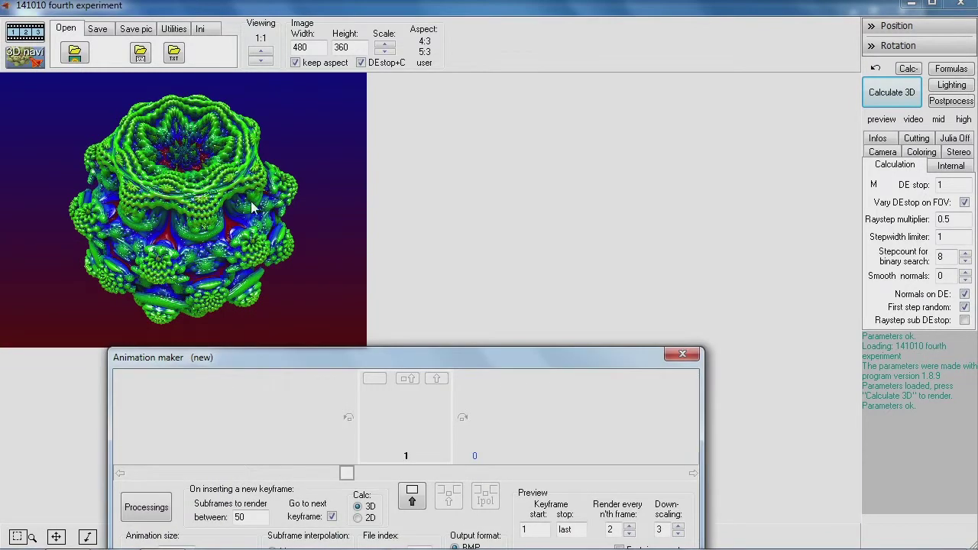
left_click_drag(426, 355, 563, 179)
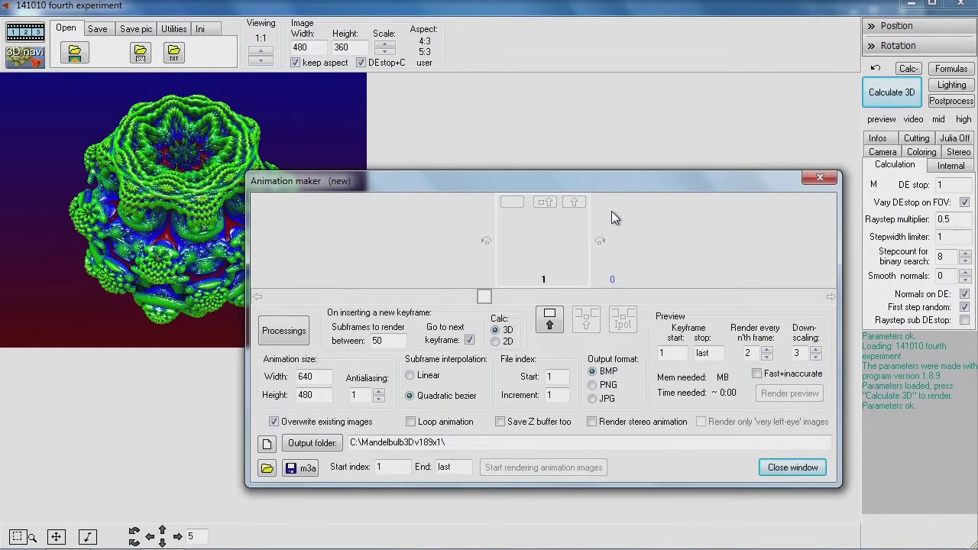
left_click(812, 180)
left_click(25, 32)
left_click(267, 468)
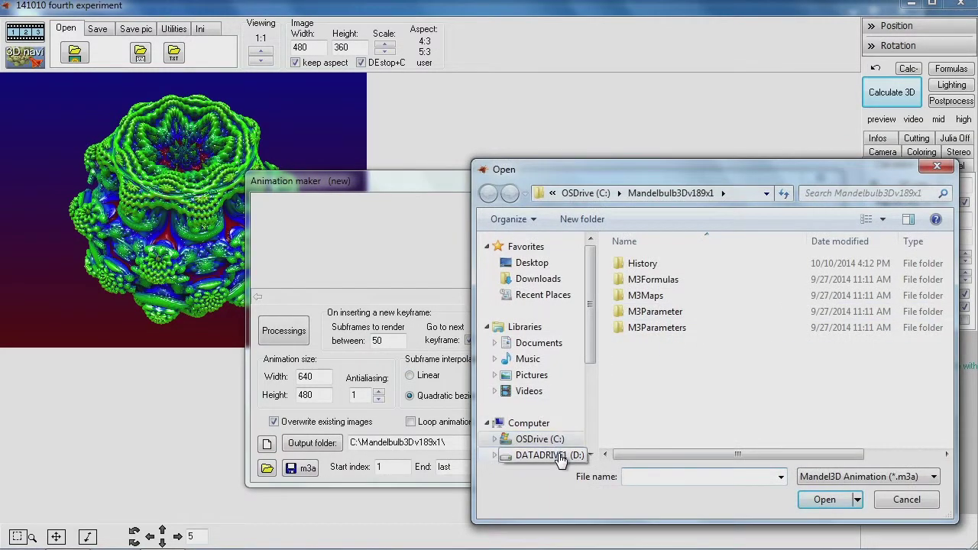
left_click(550, 451)
double_click(680, 408)
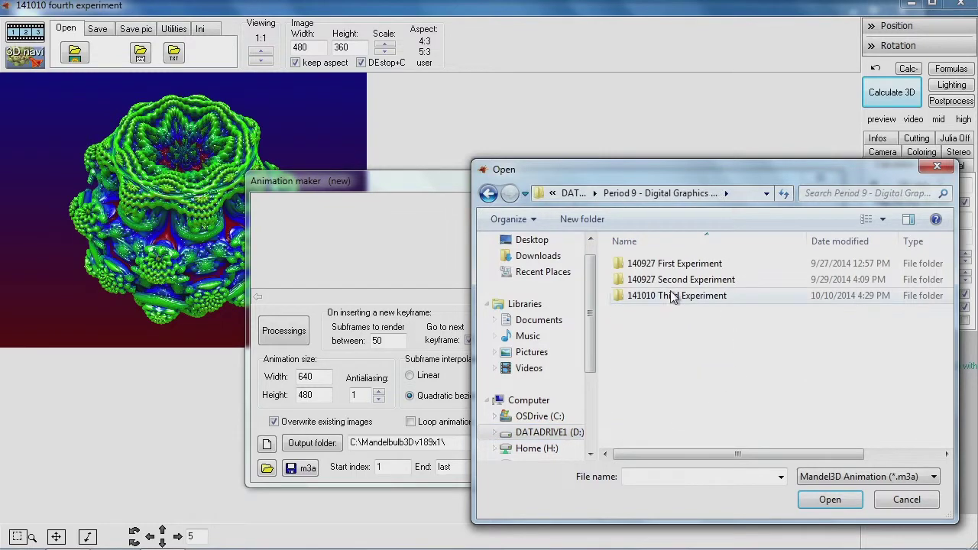
double_click(670, 293)
Load 141014 Fourth Experiment.m3a and step through its keyframes to the third one
left_click(671, 294)
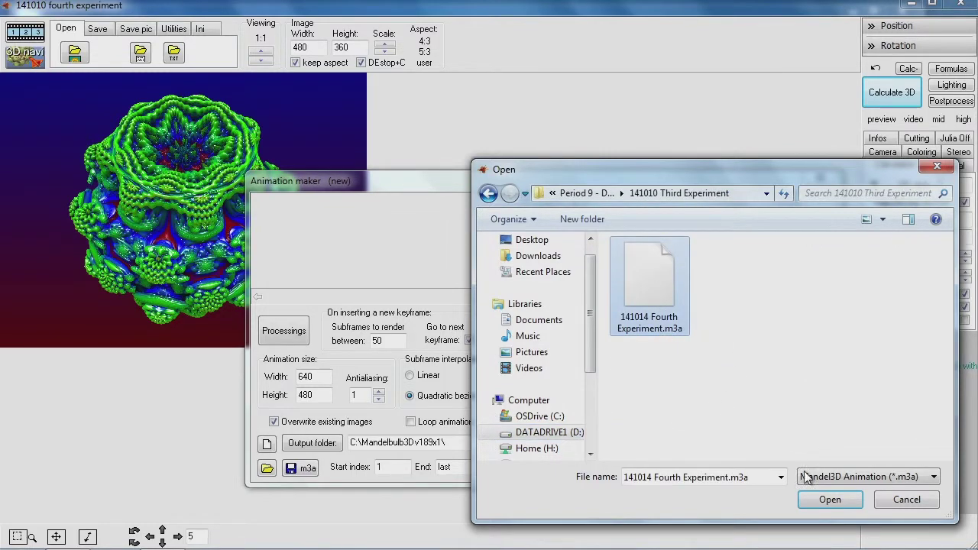
left_click(826, 500)
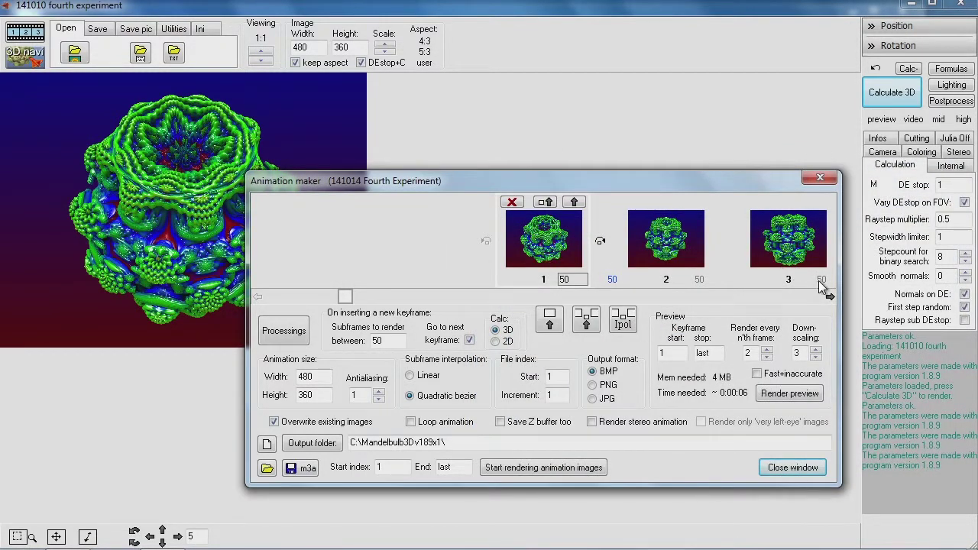
left_click(811, 302)
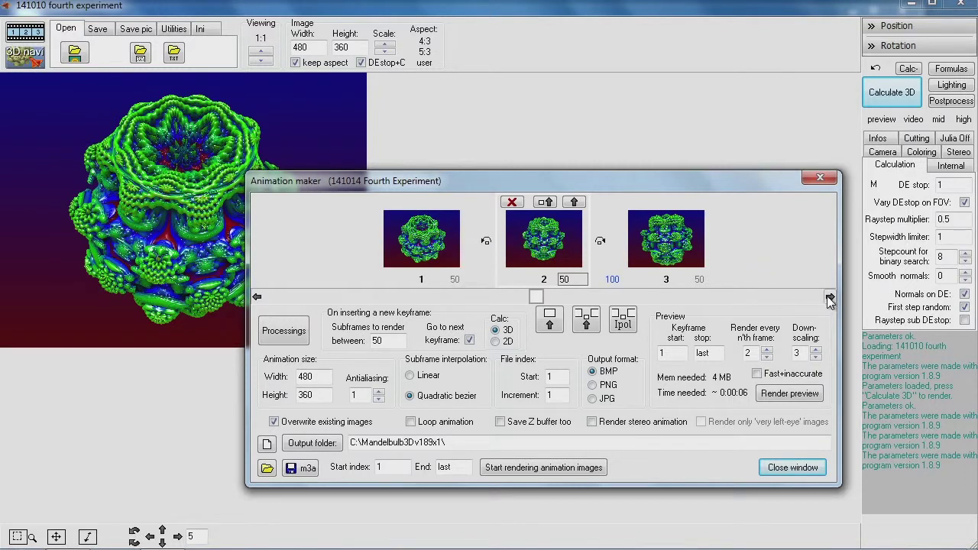
left_click(807, 302)
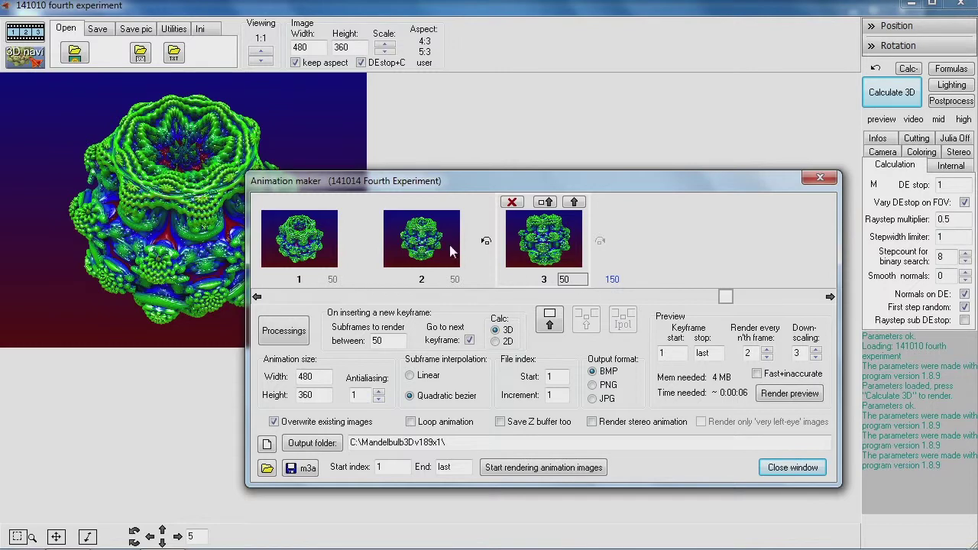
View the loaded fractal in the 3D navigator, moving its window beside the main image, and leave the navigator
left_click(15, 56)
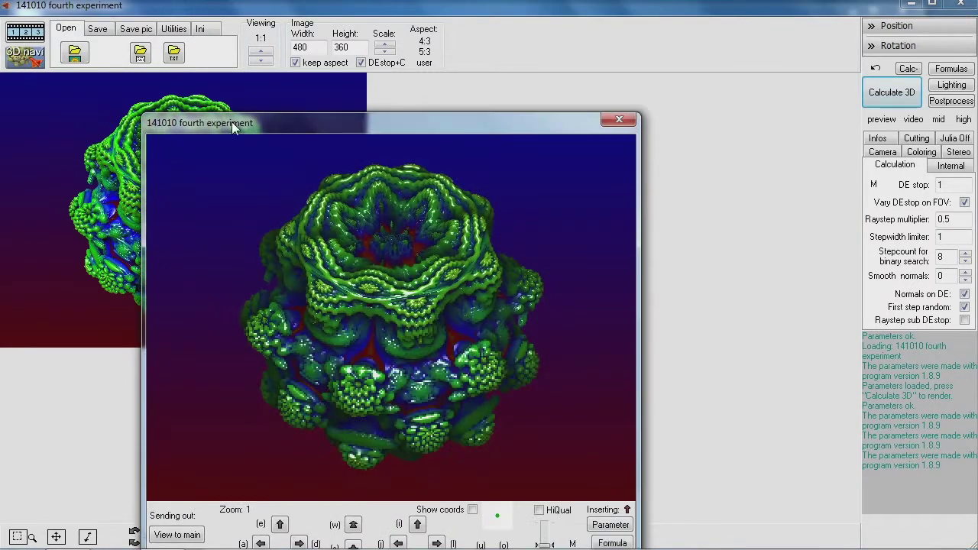
left_click_drag(291, 123, 538, 78)
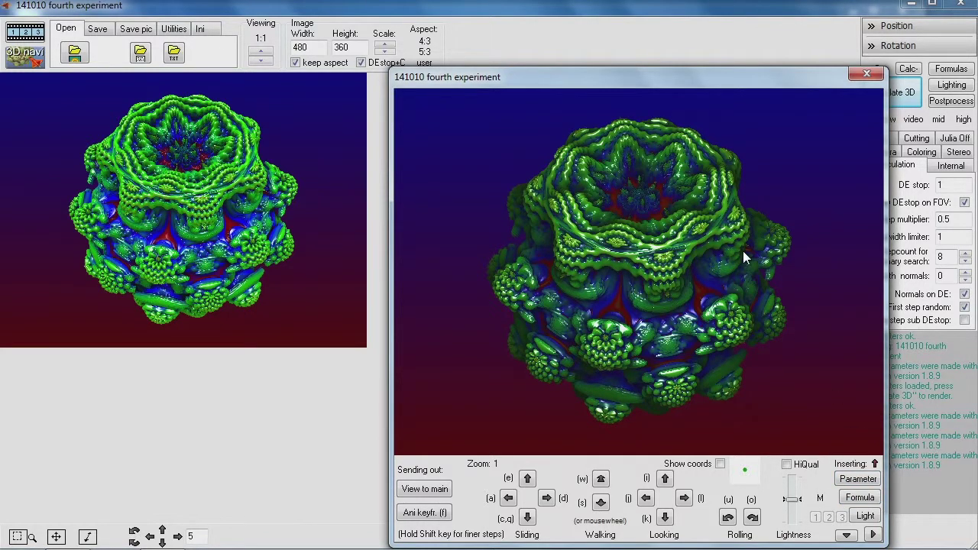
left_click(395, 63)
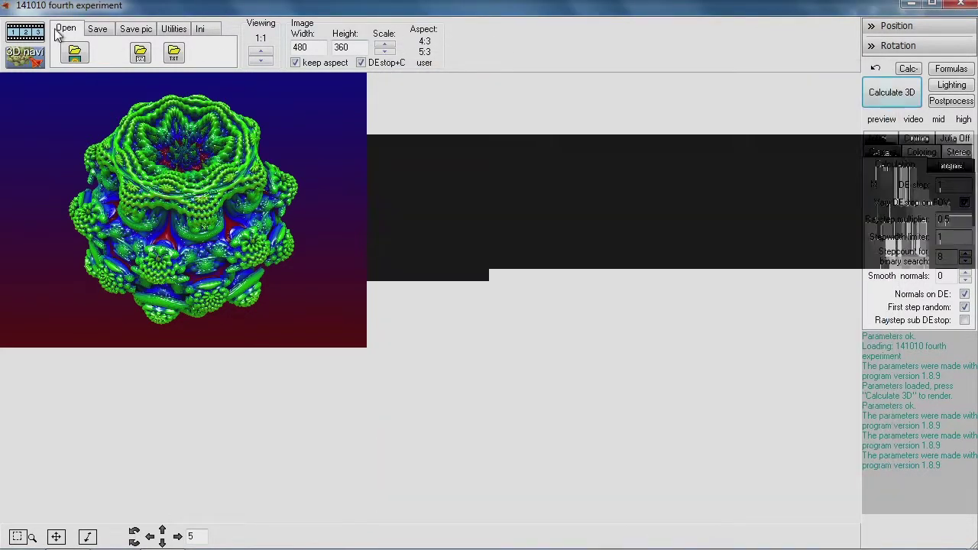
Return to the Animation maker and send only the third keyframe's view to the main program
left_click(31, 34)
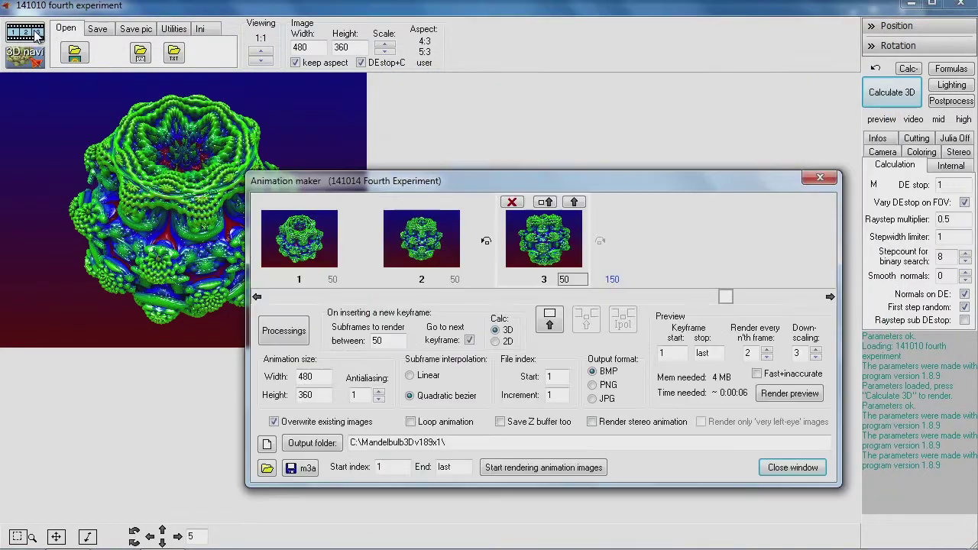
left_click(552, 205)
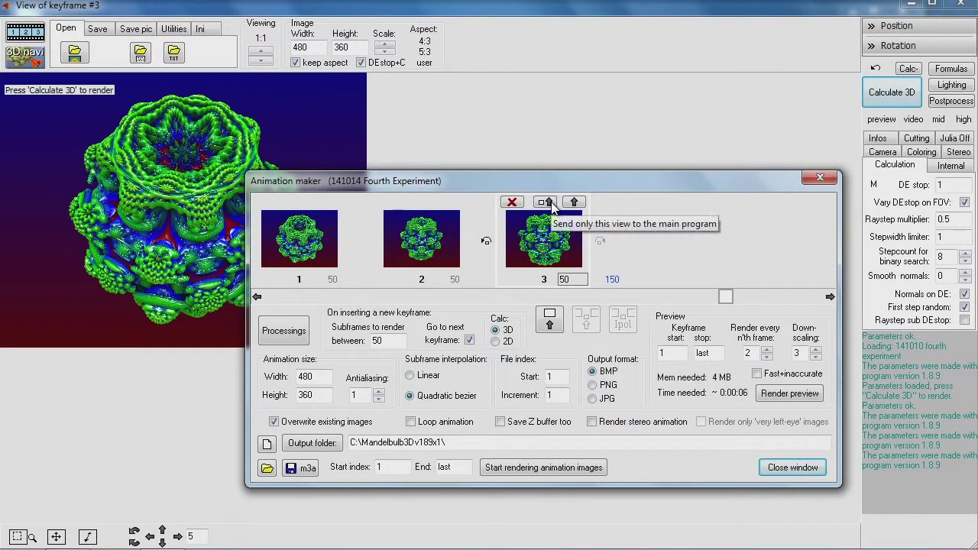
Render the third keyframe's view in the main program and bring its parameters into the 3D navigator
left_click(884, 94)
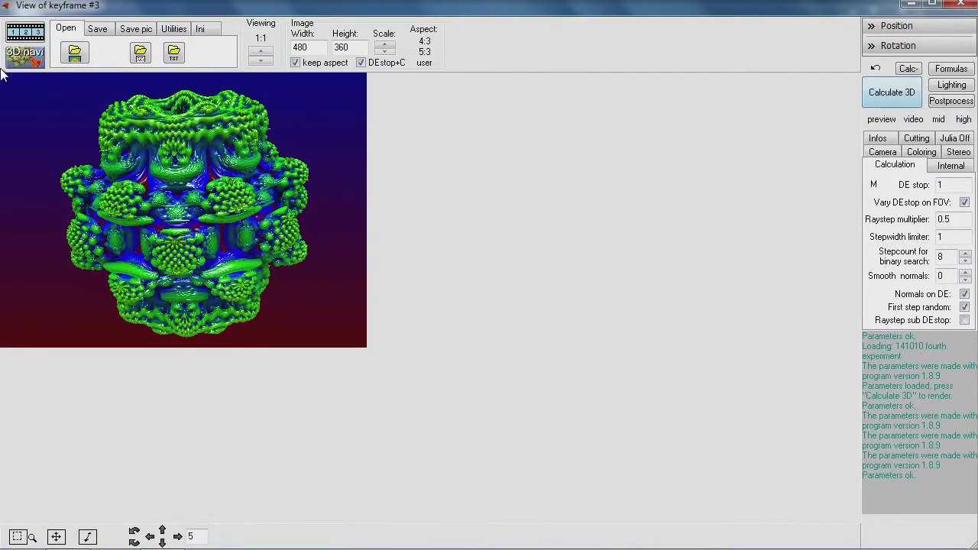
left_click(26, 61)
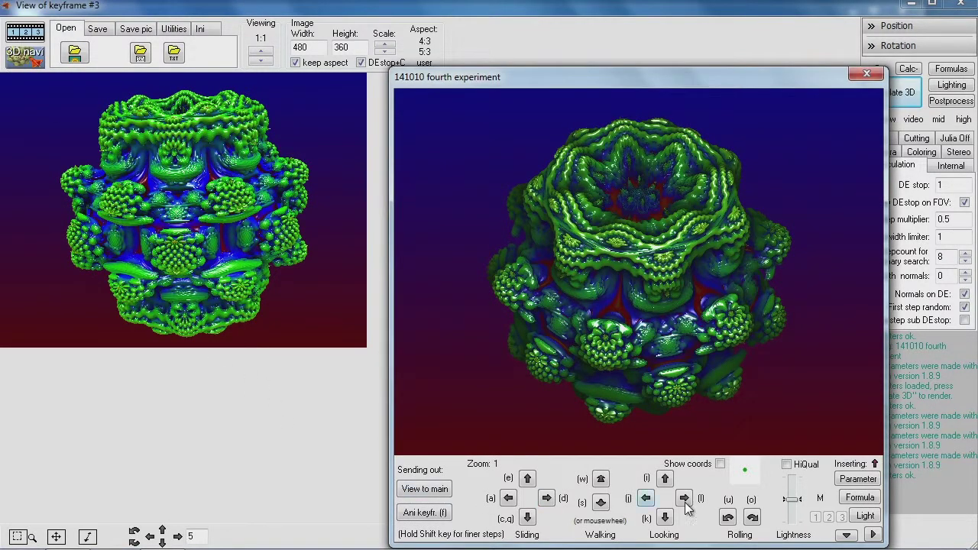
left_click(855, 479)
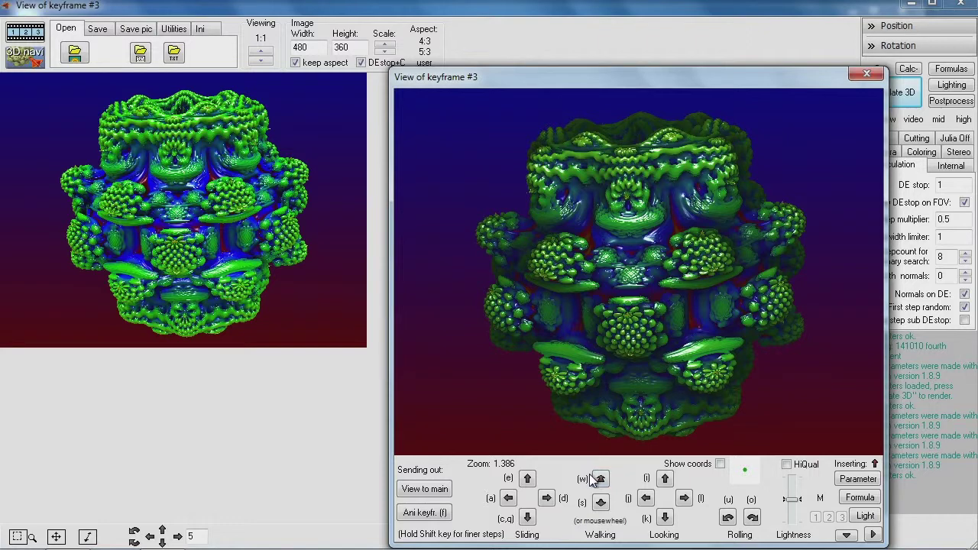
Slide the navigator view up above the fractal, look down into its opening, and insert this view as an animation keyframe
left_click(527, 479)
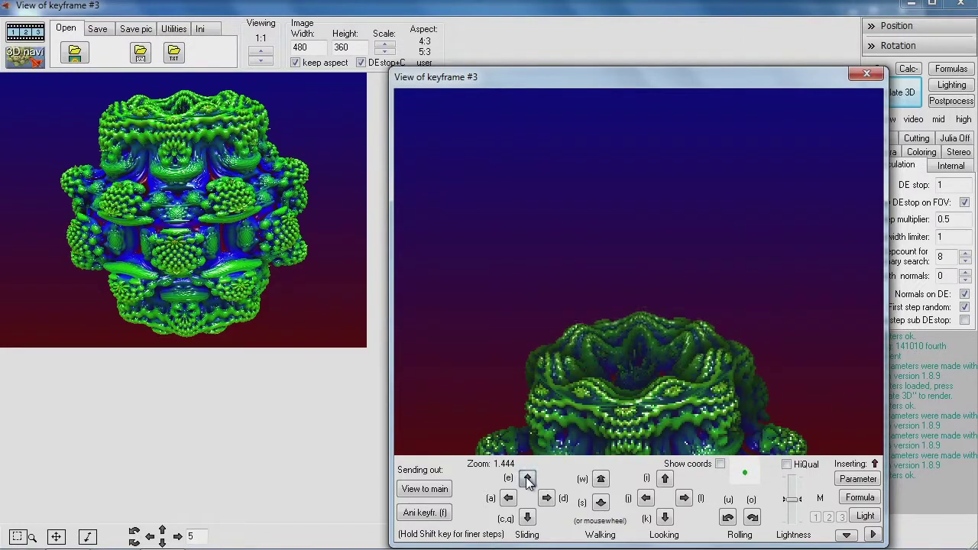
left_click(664, 517)
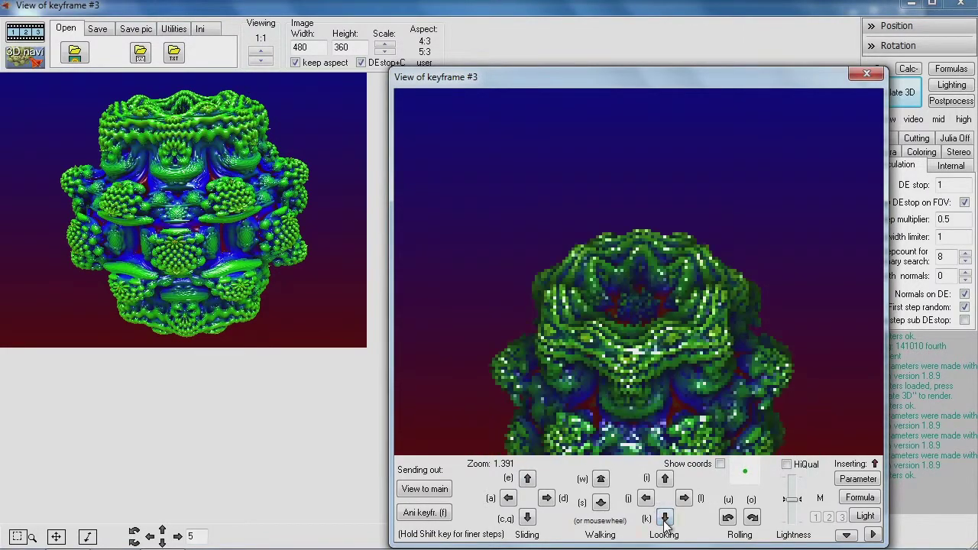
left_click(428, 514)
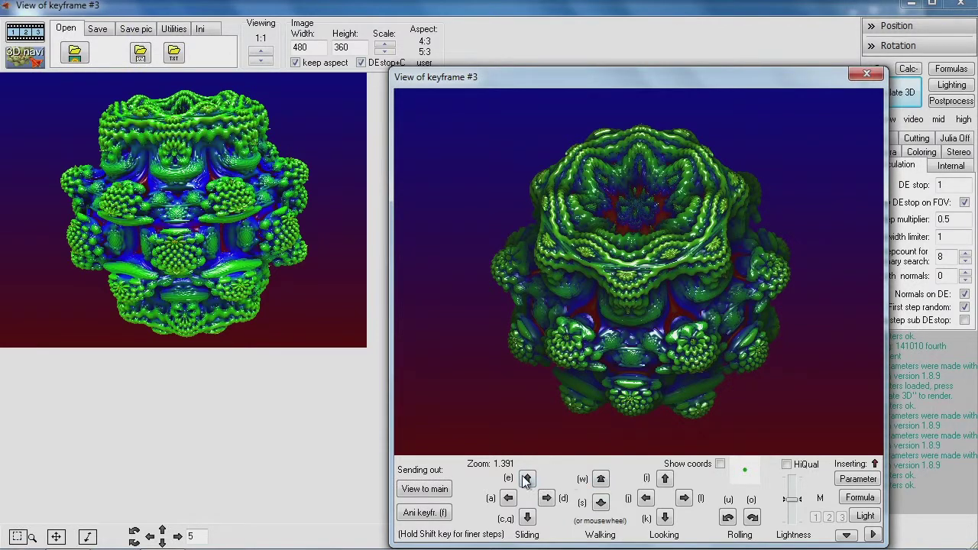
Look straight down on the fractal from higher up, walk forward into its opening to zoom 5.498, and insert an animation keyframe
left_click(527, 478)
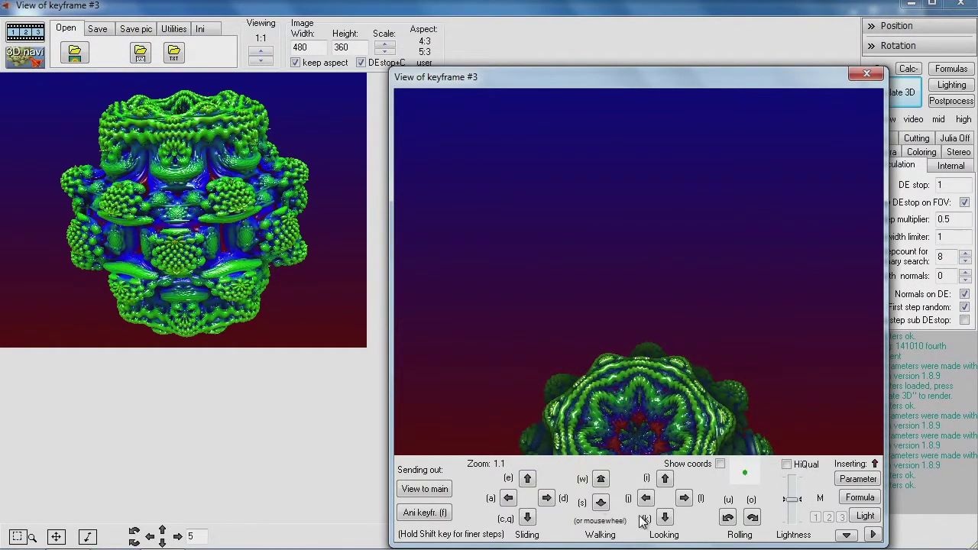
left_click(665, 517)
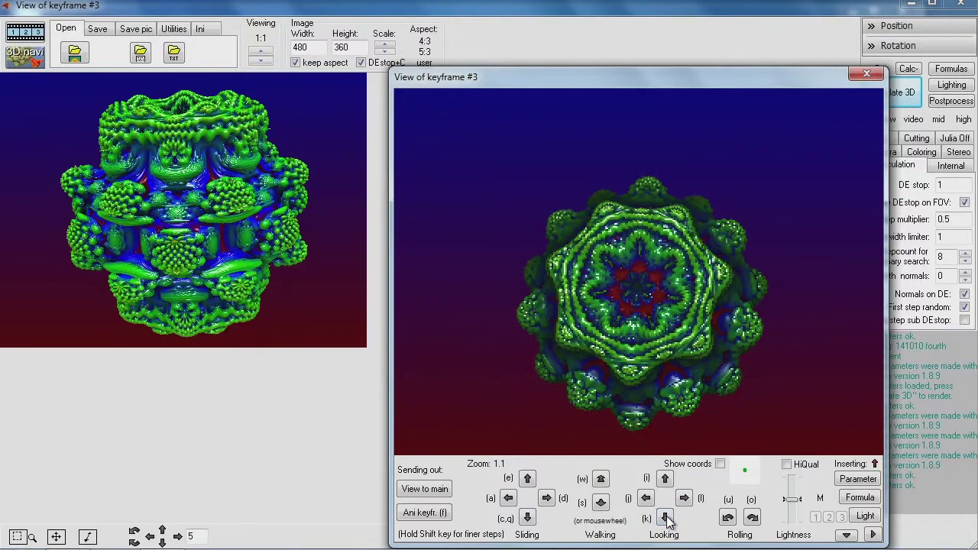
left_click(601, 479)
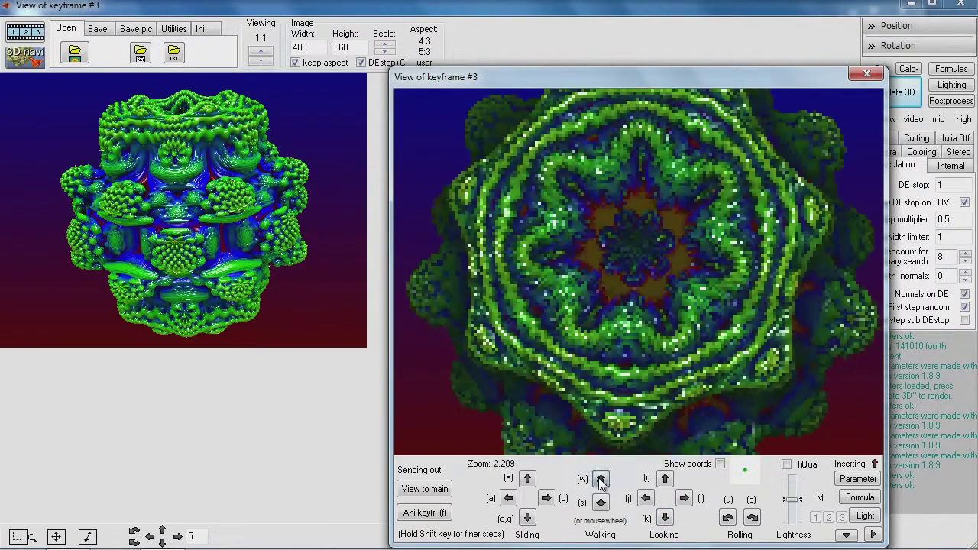
left_click(601, 479)
left_click(600, 478)
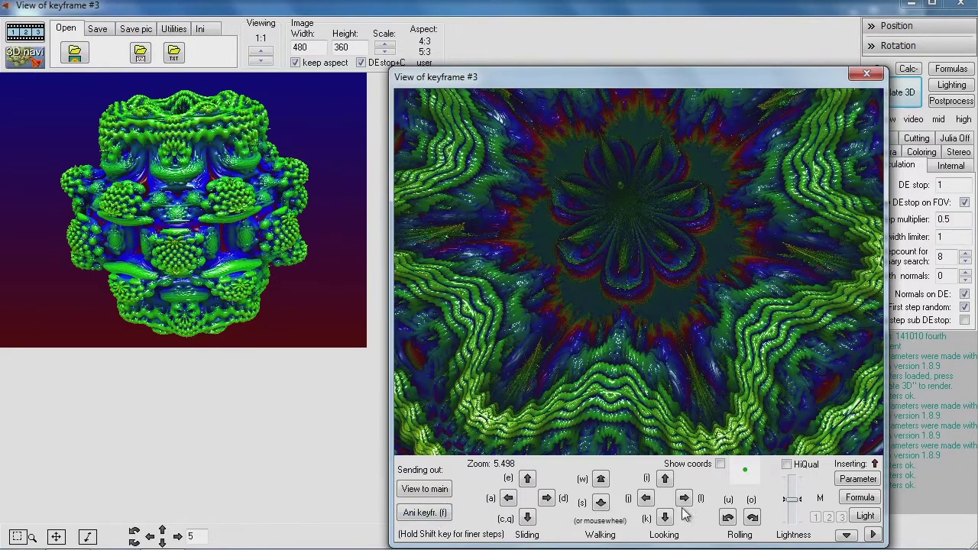
Walk deeper into the flower shape to zoom 17.39, look up until its centre is in view, and insert another animation keyframe
left_click(600, 479)
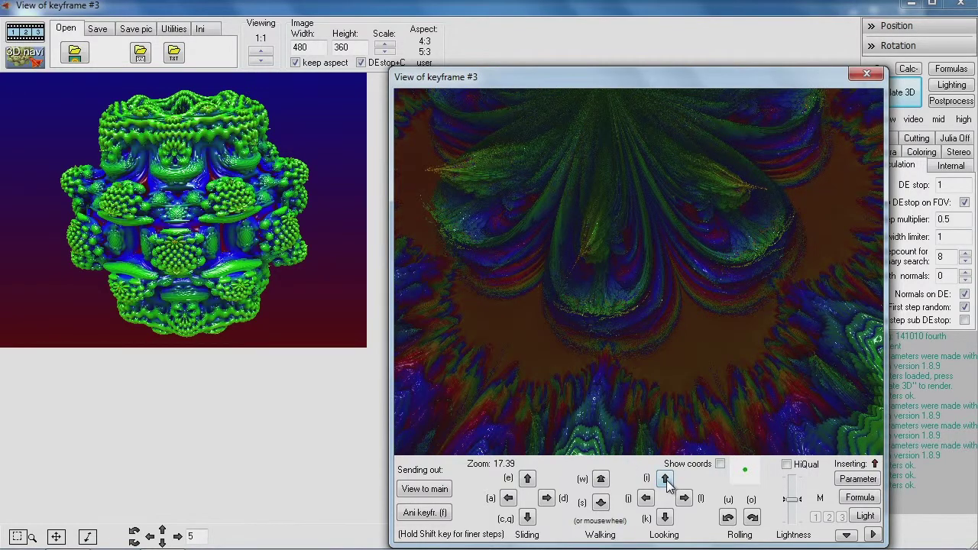
left_click(665, 479)
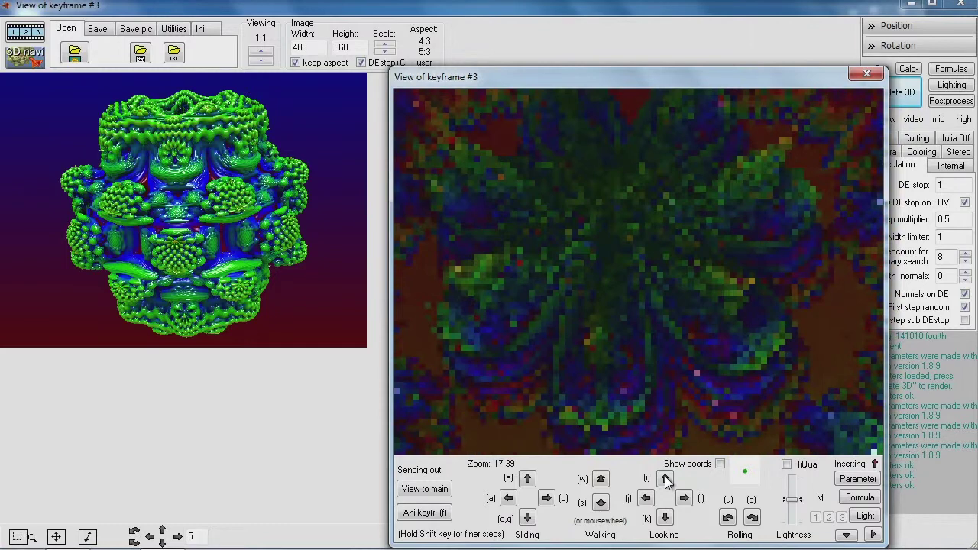
left_click(665, 478)
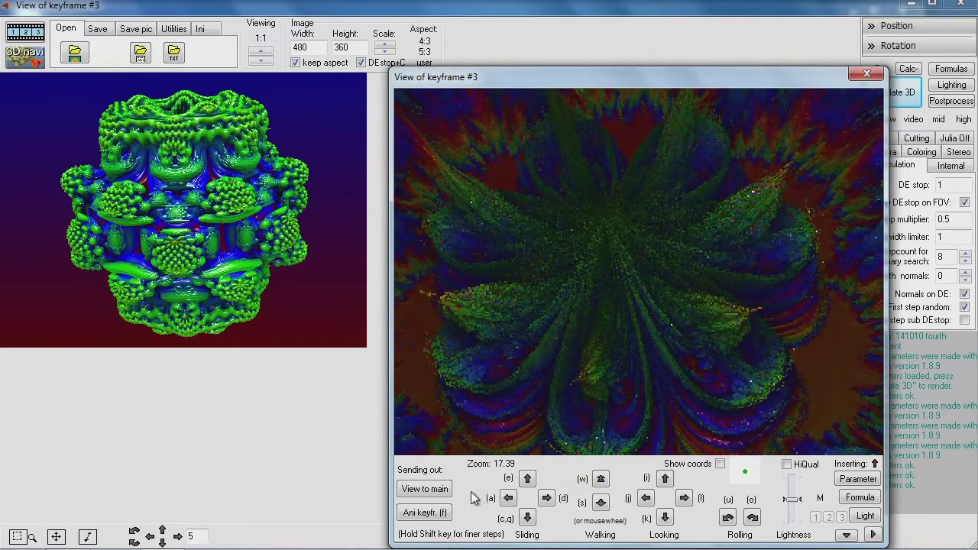
left_click(427, 488)
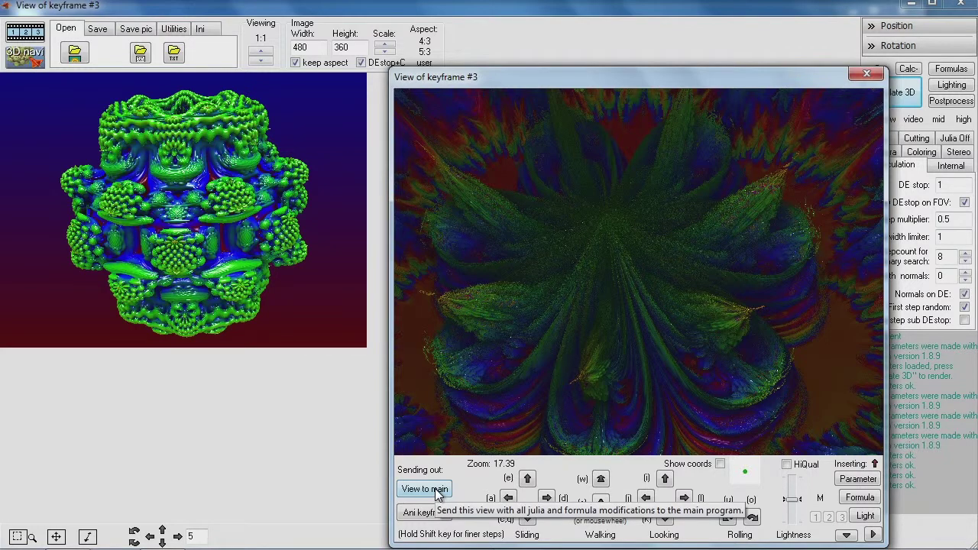
Send the navigator's flower view to the main program, close the navigator, and render the view with Calculate 3D
left_click(435, 489)
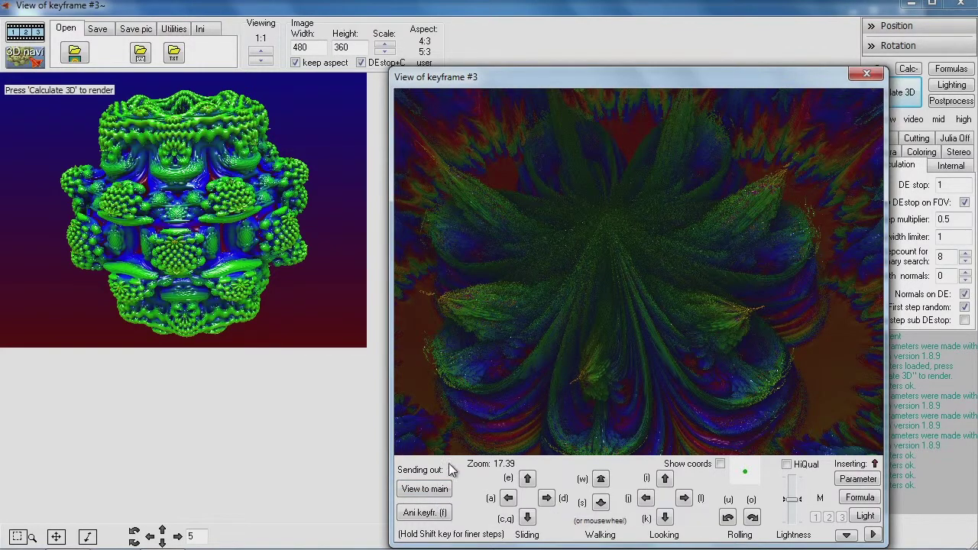
left_click(844, 76)
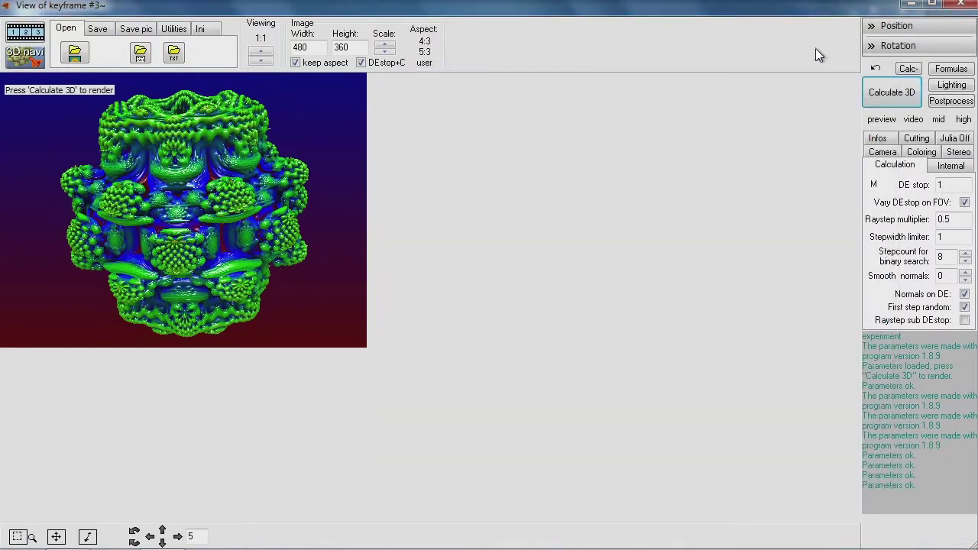
left_click(875, 92)
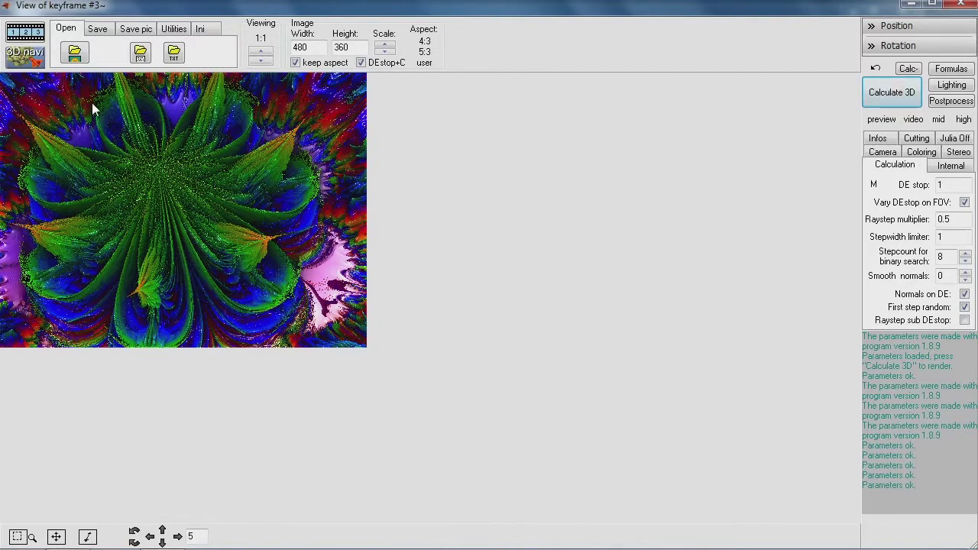
Render and watch an animation preview from keyframe 1 to the last with downscaling 5, and exit the preview
left_click(36, 38)
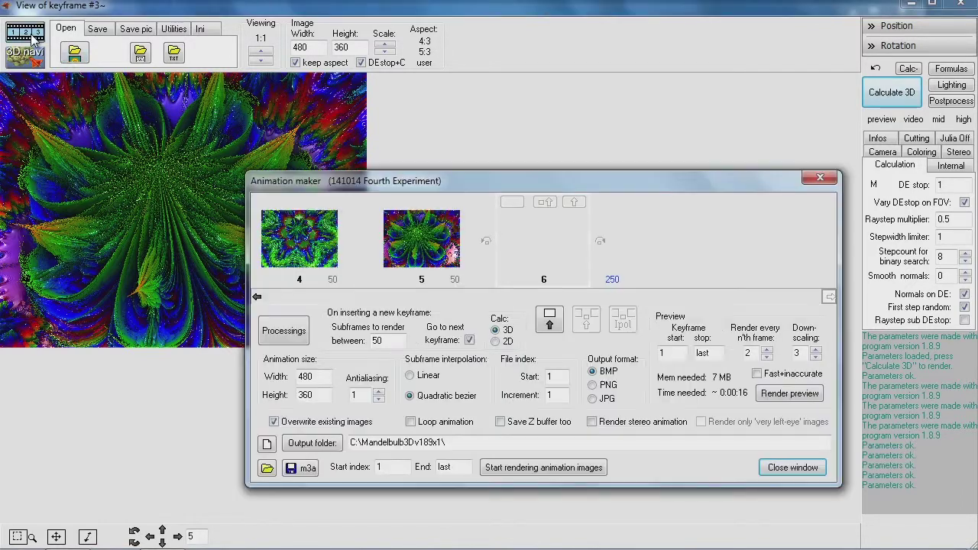
left_click(816, 357)
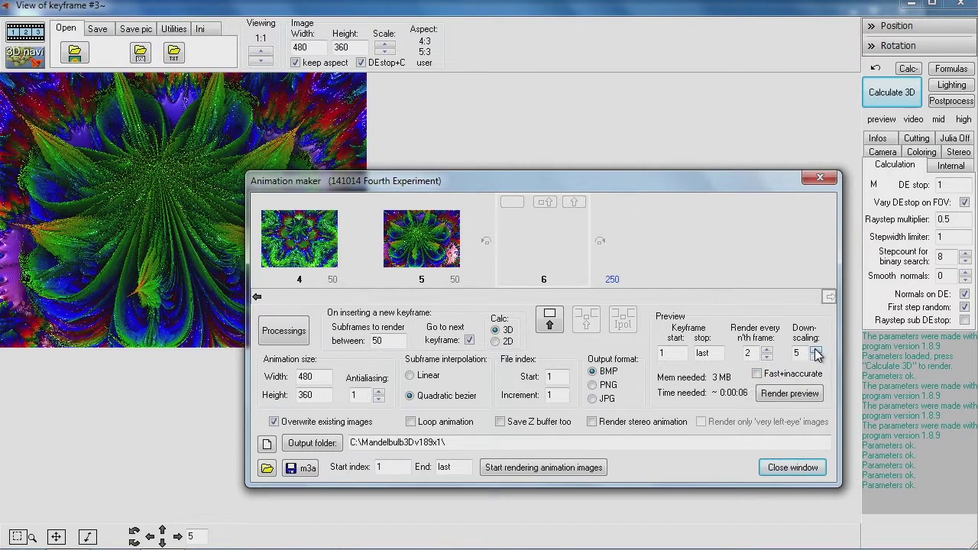
left_click(802, 392)
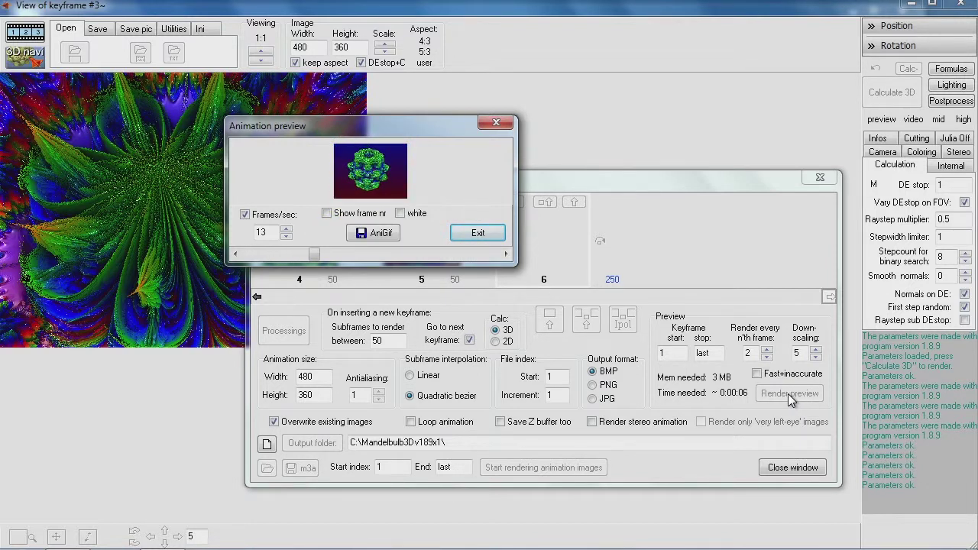
left_click(478, 233)
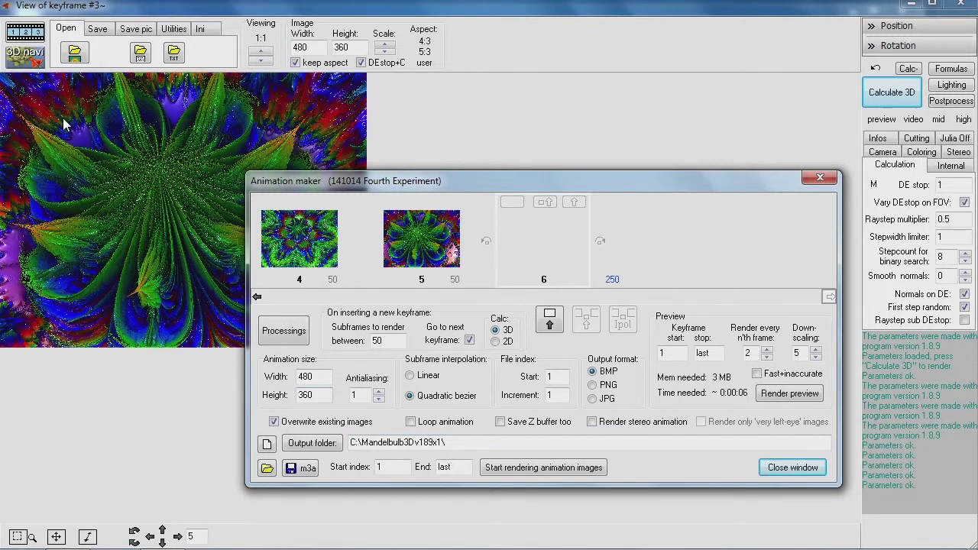
Walk backward from the flower in the 3D navigator to zoom 11.97, insert this view as a keyframe, and leave the navigator
left_click(31, 57)
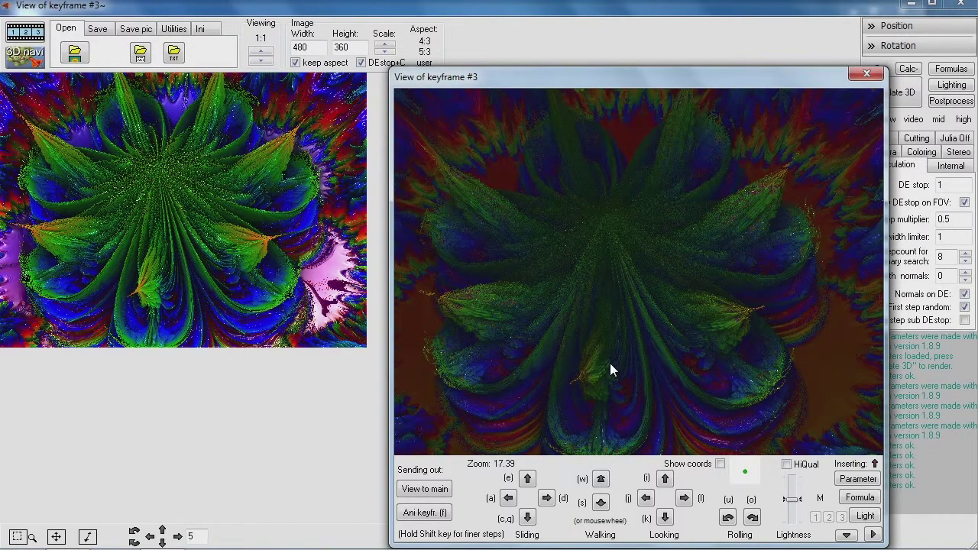
left_click(601, 502)
left_click(601, 502)
left_click(602, 502)
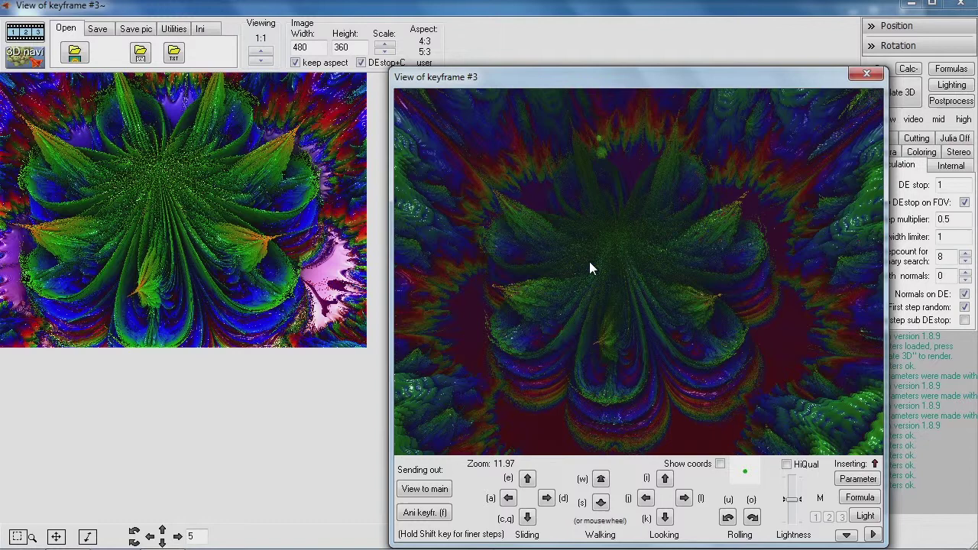
key("Escape")
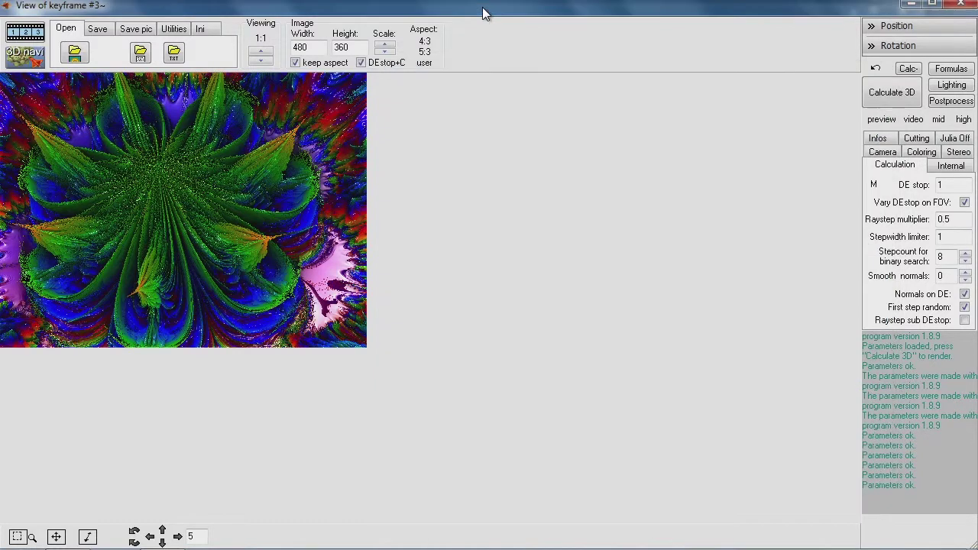
Set the preview to start at keyframe 4 with downscaling 2, render and watch it, and exit the preview
left_click(37, 36)
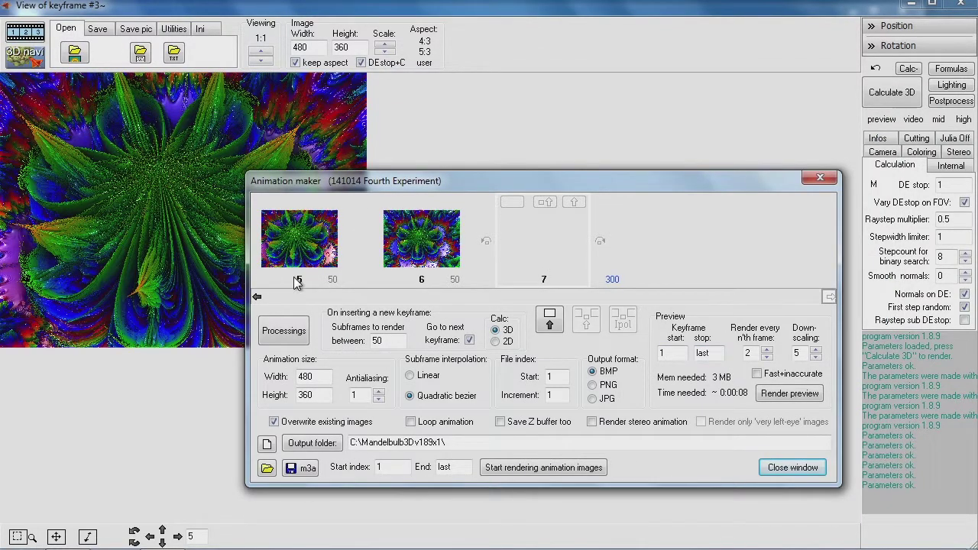
left_click(257, 296)
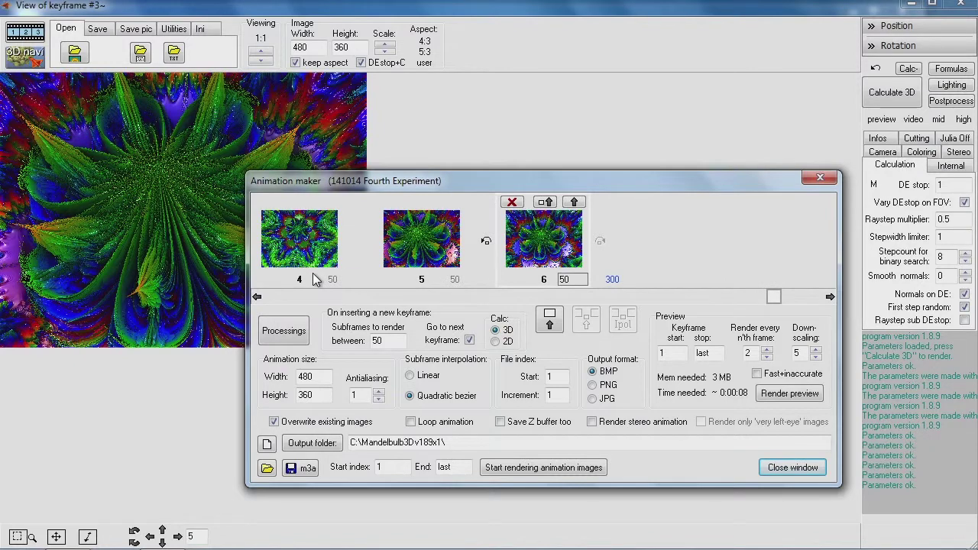
left_click_drag(682, 352, 636, 359)
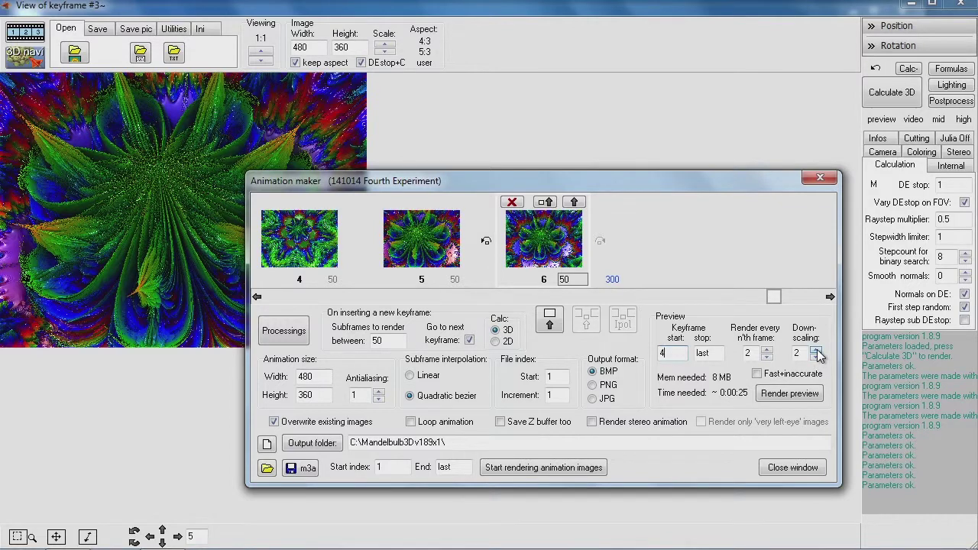
left_click(796, 394)
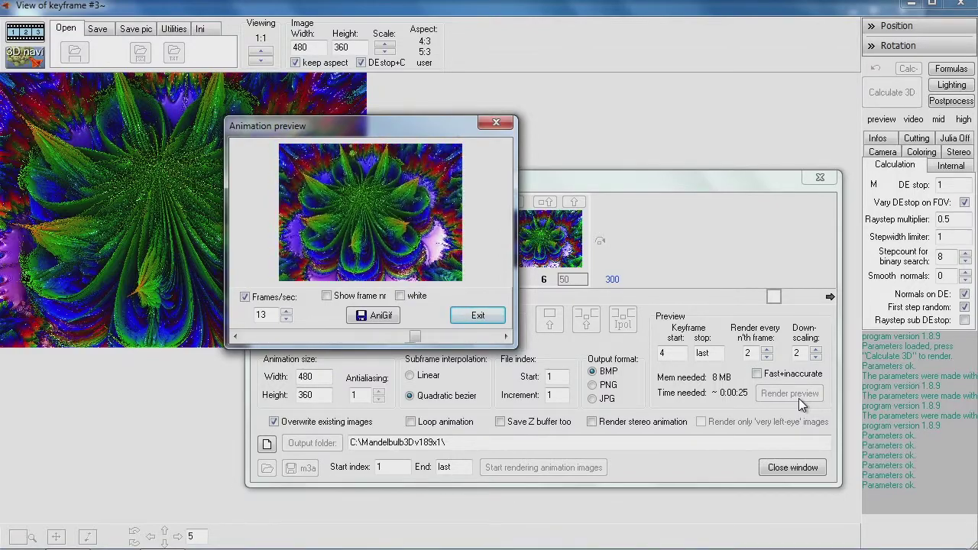
left_click(478, 314)
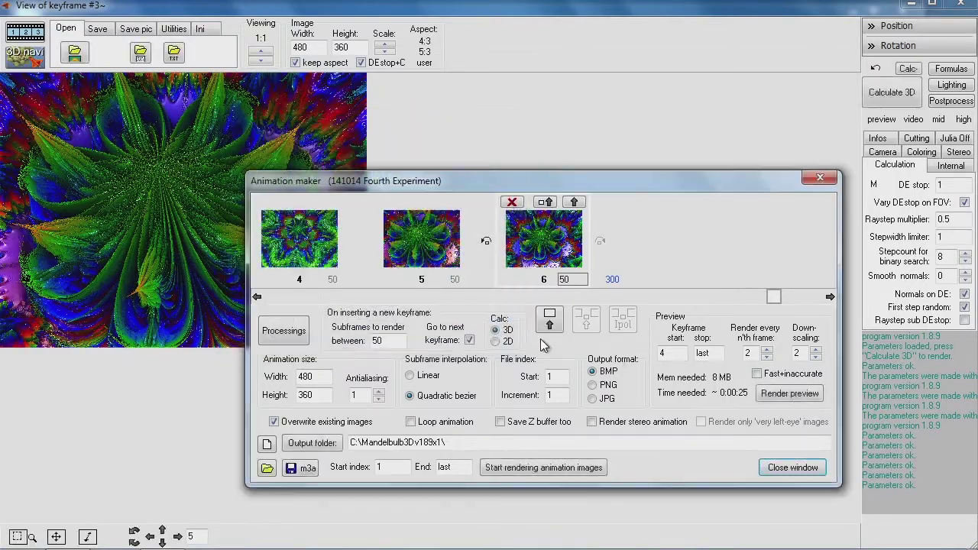
Advance the animation to the empty keyframe 7 and pull the 3D navigator back outside the whole fractal at zoom 0.867
left_click(828, 297)
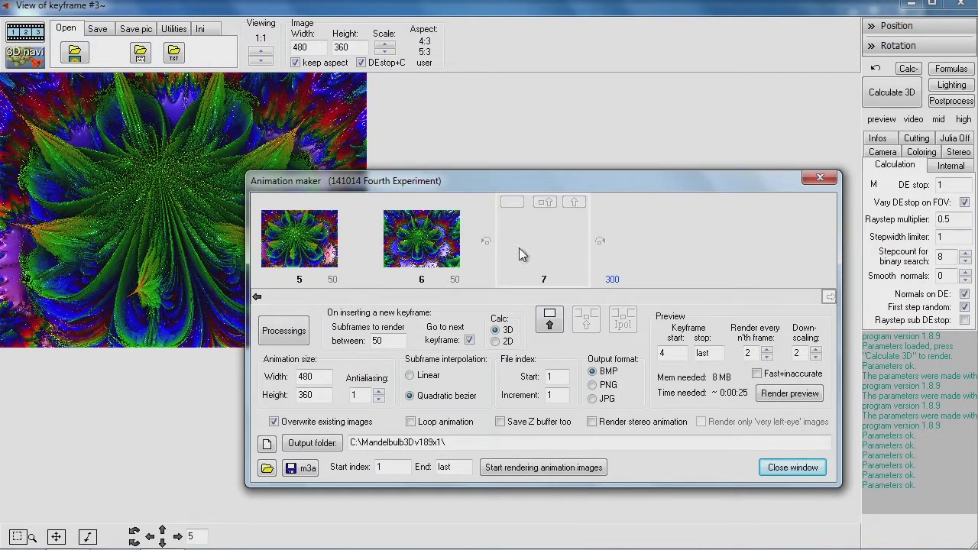
left_click(187, 8)
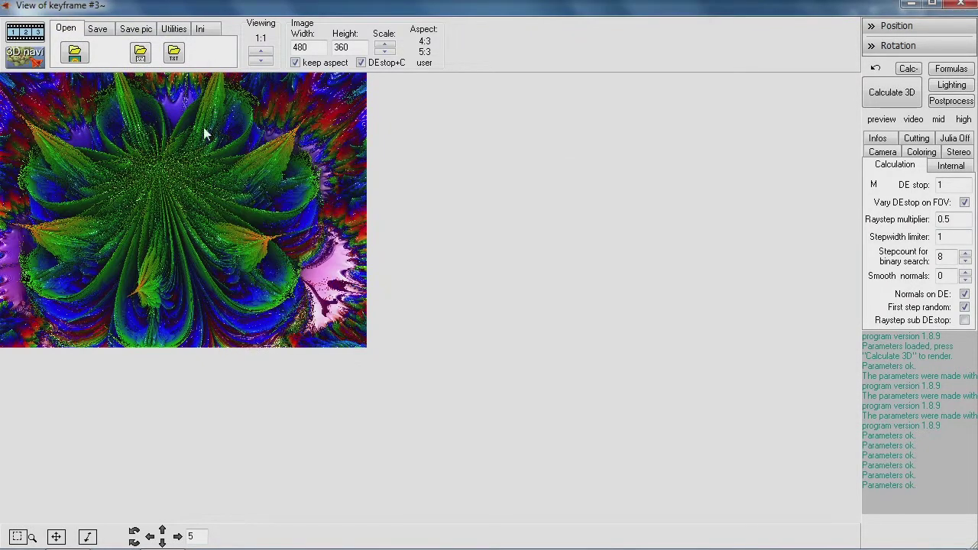
left_click(31, 57)
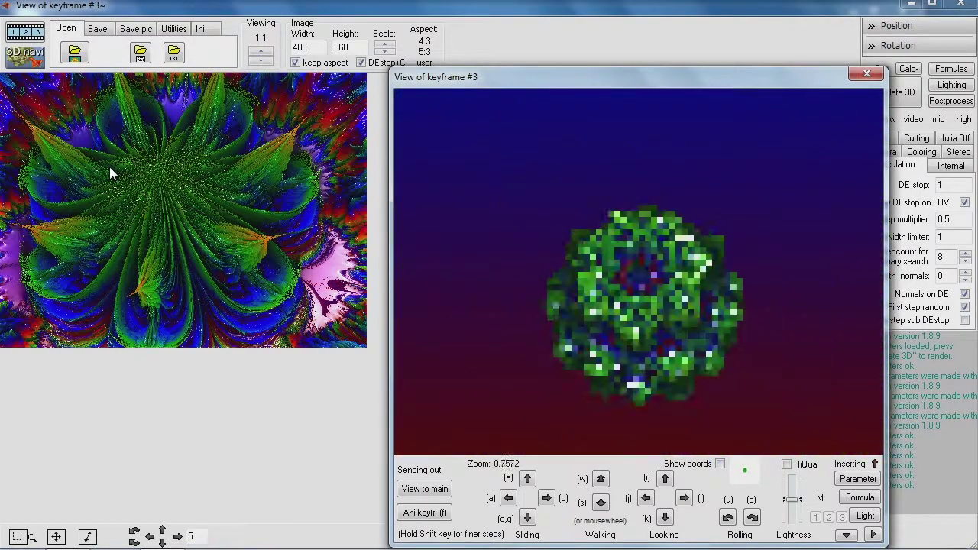
scroll(109, 169, "up", 1)
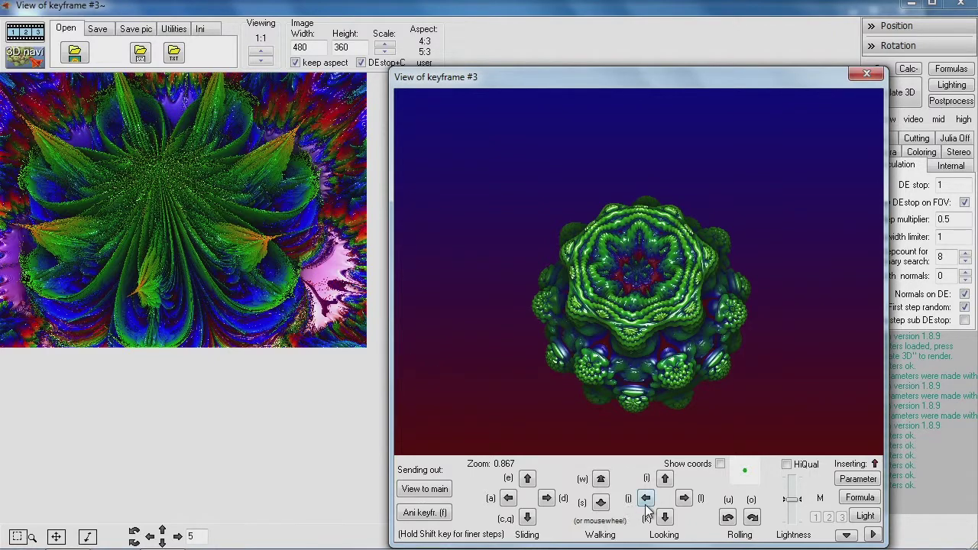
Slide, turn and roll the 3D navigator view so the whole fractal sits upright at zoom 0.7776, and insert it as keyframe 7
left_click(547, 498)
left_click(547, 498)
left_click(646, 497)
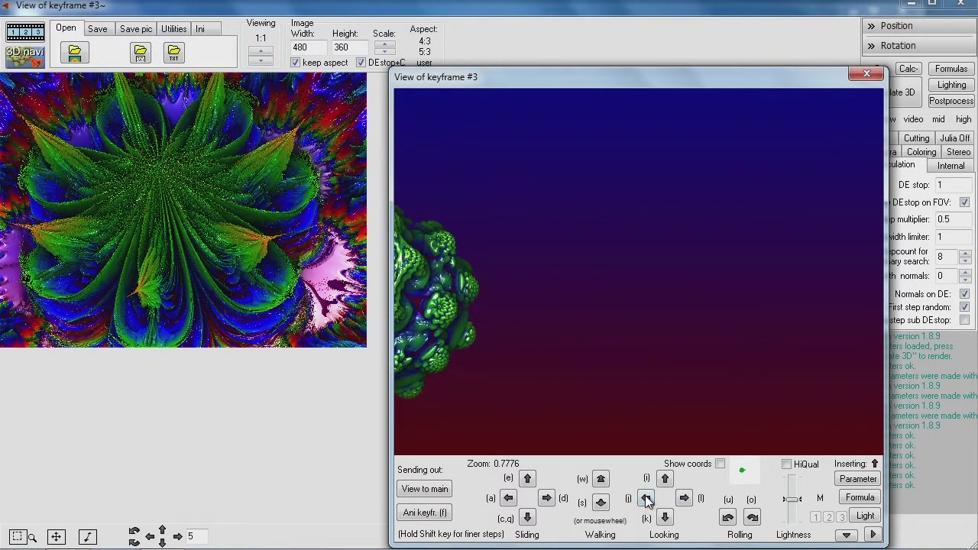
left_click(645, 497)
left_click(752, 517)
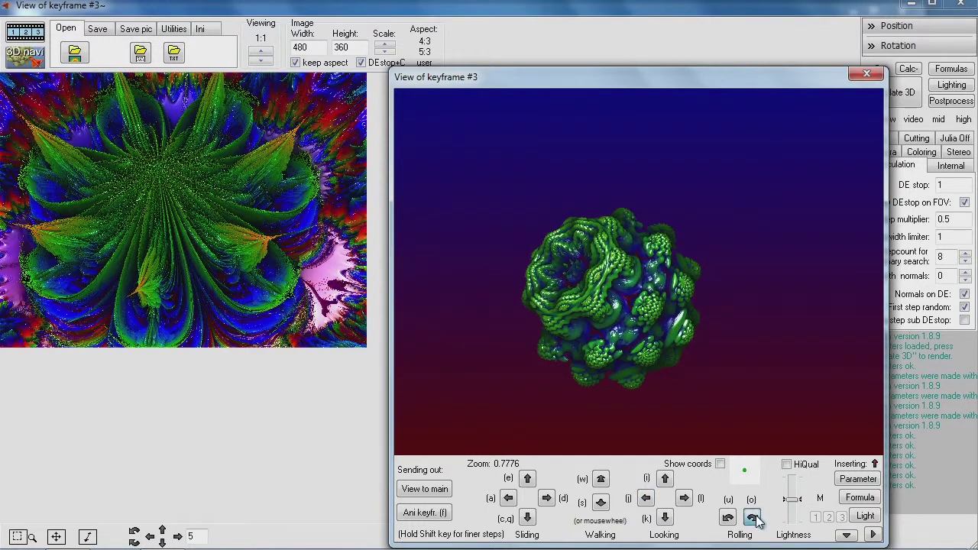
left_click(727, 517)
left_click(728, 517)
left_click(727, 517)
left_click(727, 517)
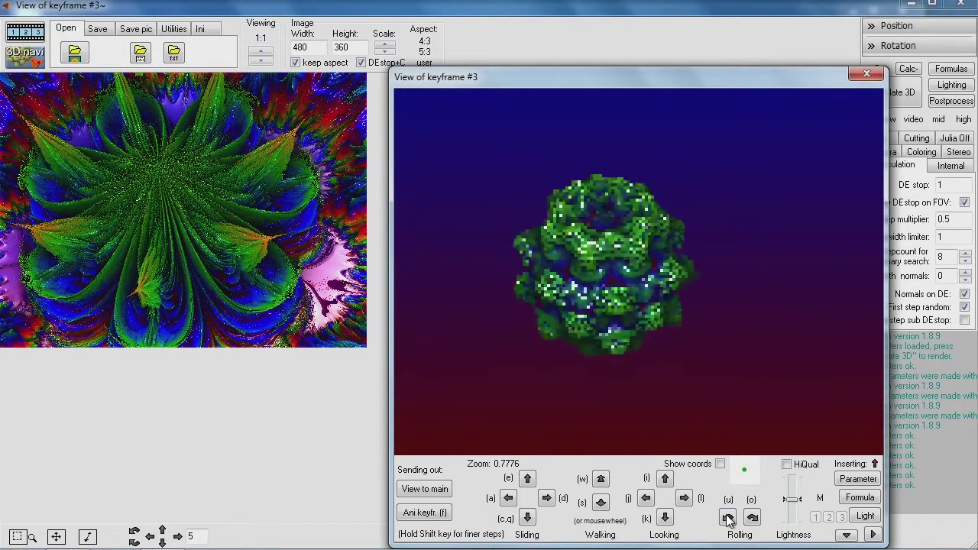
left_click(425, 513)
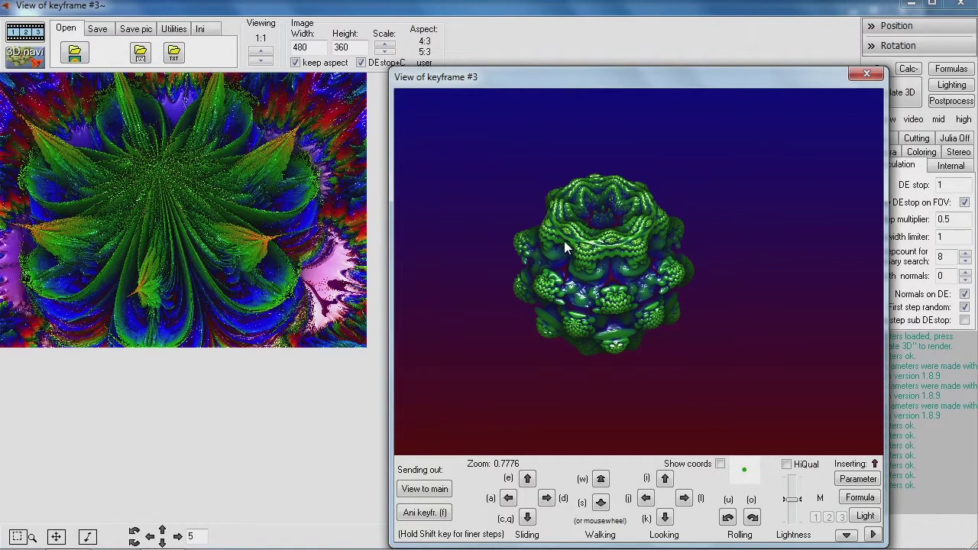
Leave the navigator, return to the animation maker, turn on Loop animation, and review the keyframe strip back to keyframe 7
left_click(404, 8)
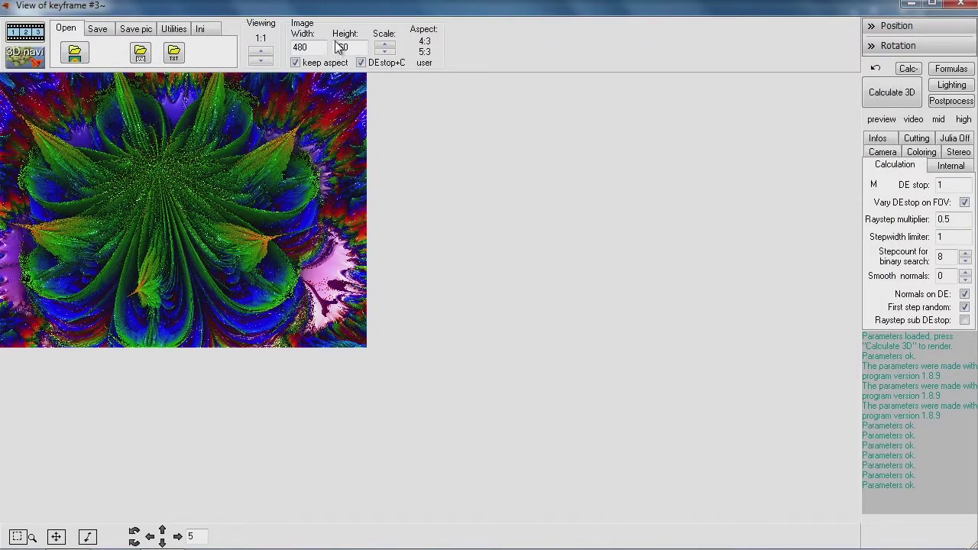
left_click(24, 33)
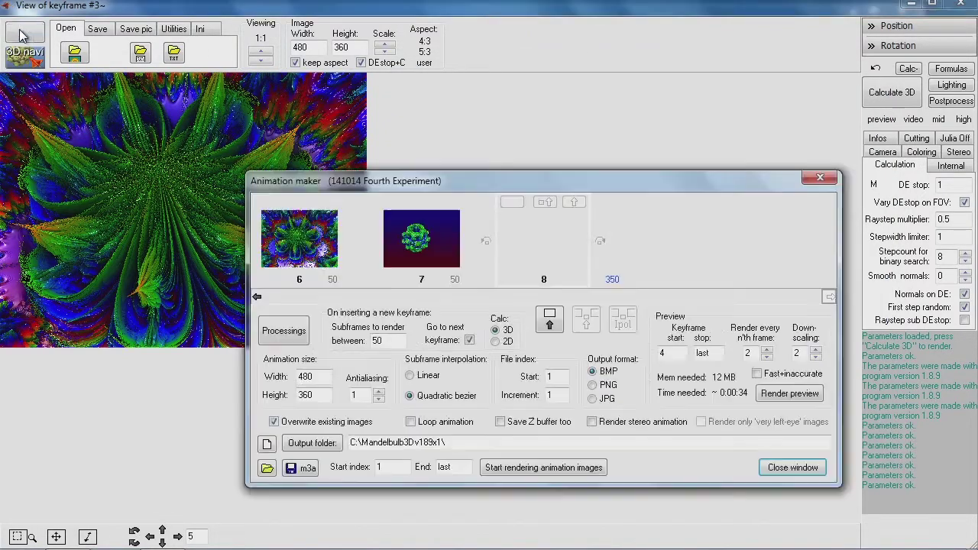
left_click(411, 422)
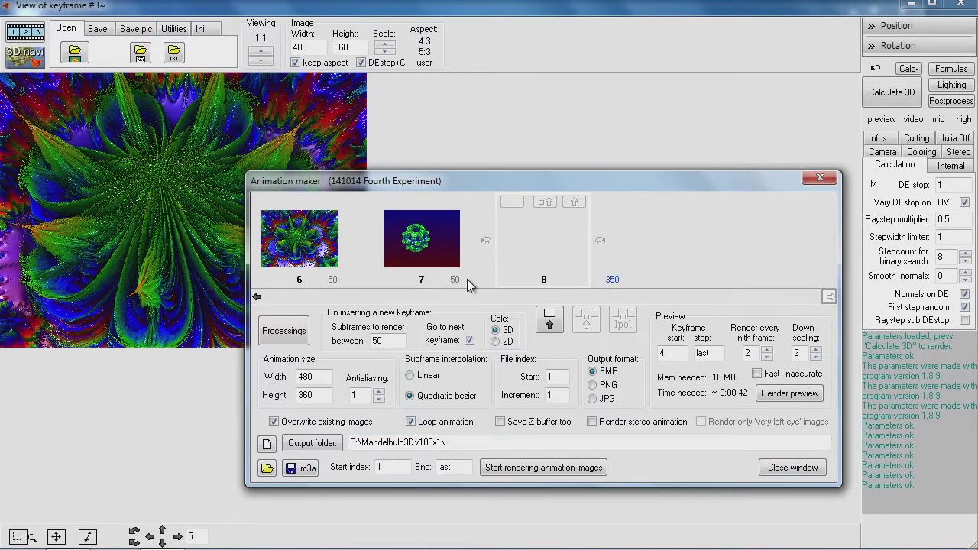
left_click(259, 300)
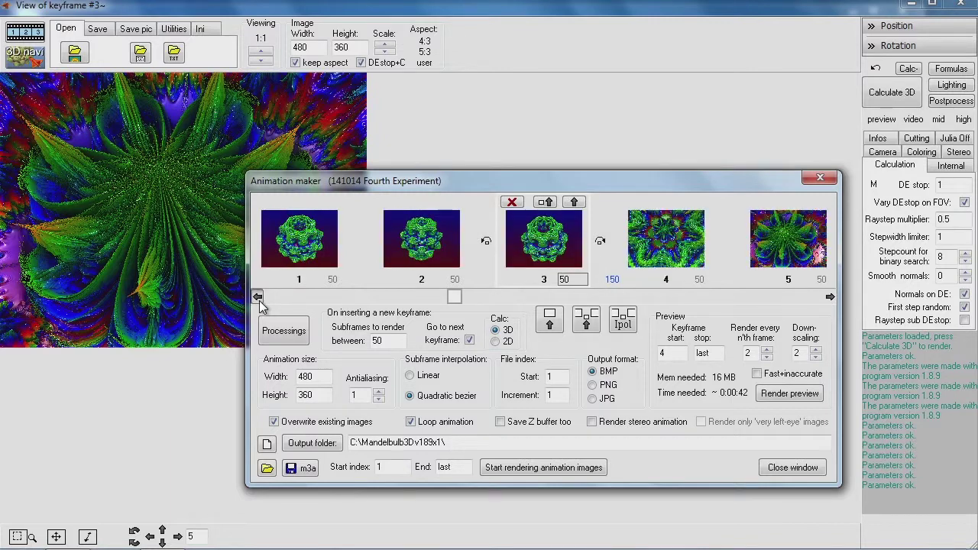
left_click(830, 297)
left_click(830, 297)
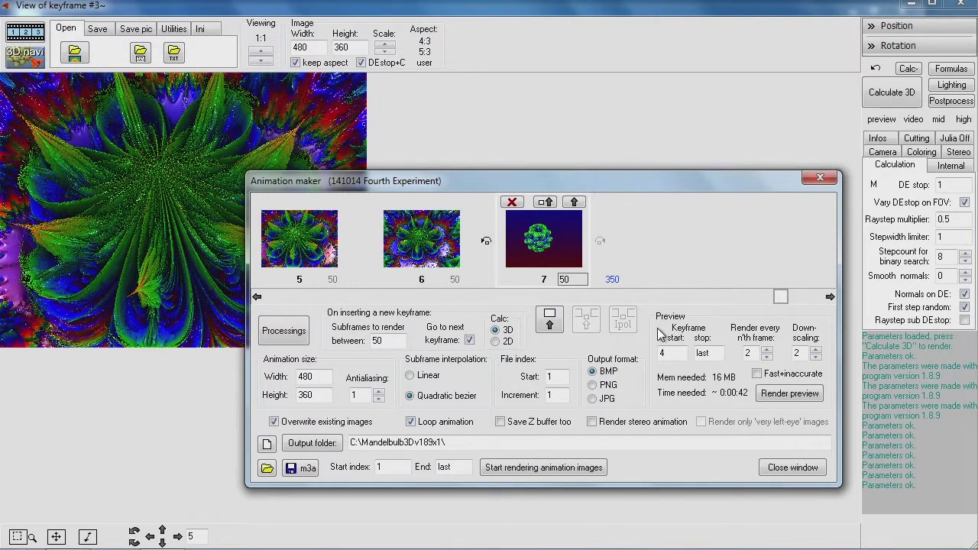
Set the preview to start at keyframe 6 with downscaling 4, render and watch it, and exit the preview
left_click(675, 355)
double_click(674, 355)
type("6")
left_click(816, 351)
left_click(815, 351)
left_click(795, 394)
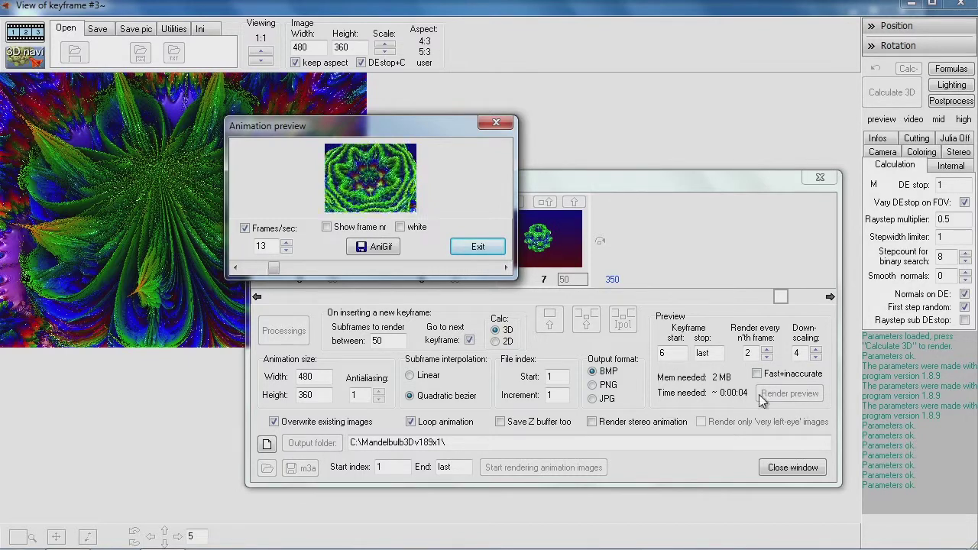
left_click(479, 247)
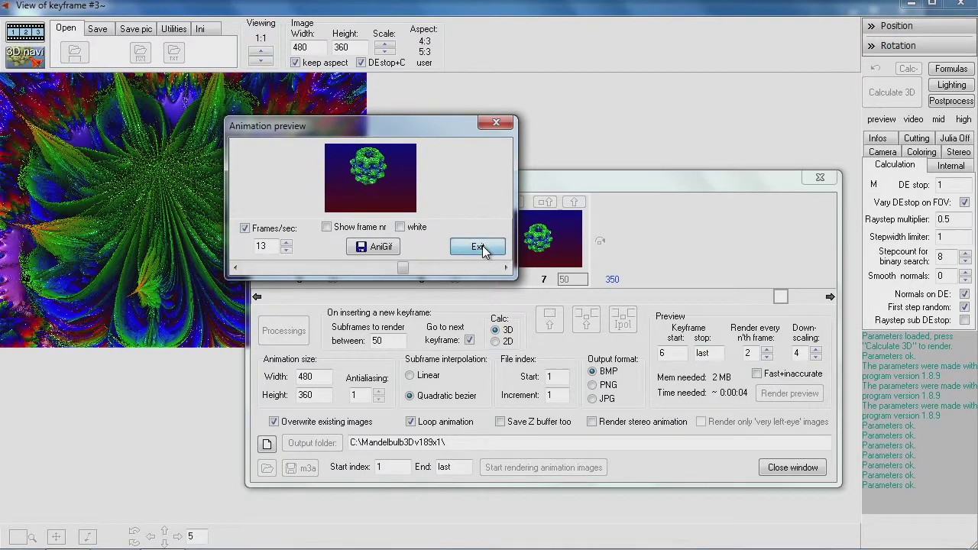
Render the preview from keyframe 1 and start exporting it as an animated GIF into the 141010 Third Experiment folder
type("1")
left_click(787, 394)
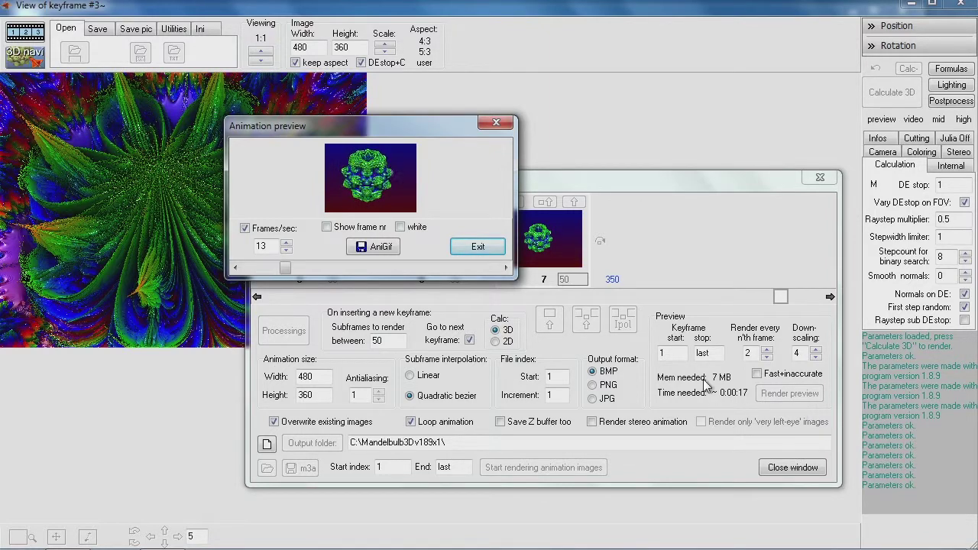
left_click(373, 245)
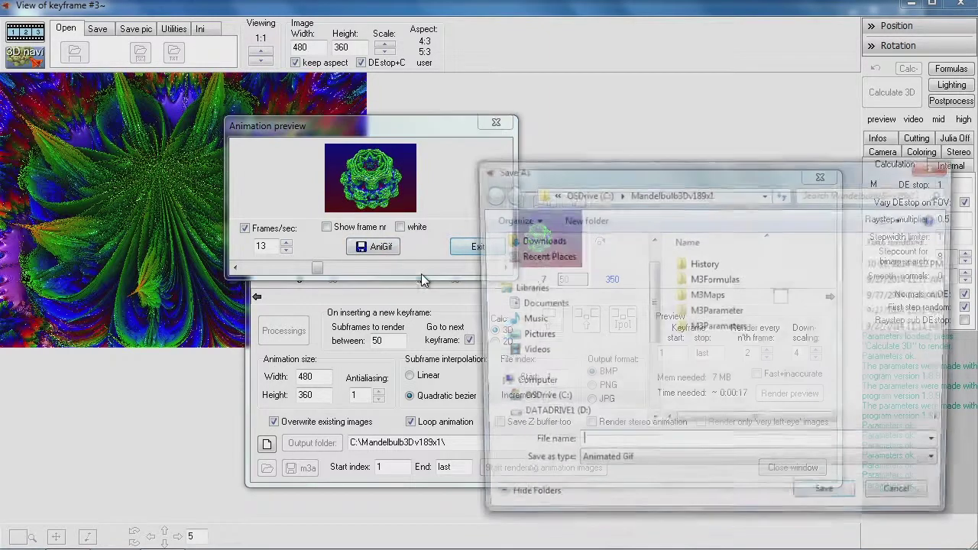
left_click(542, 416)
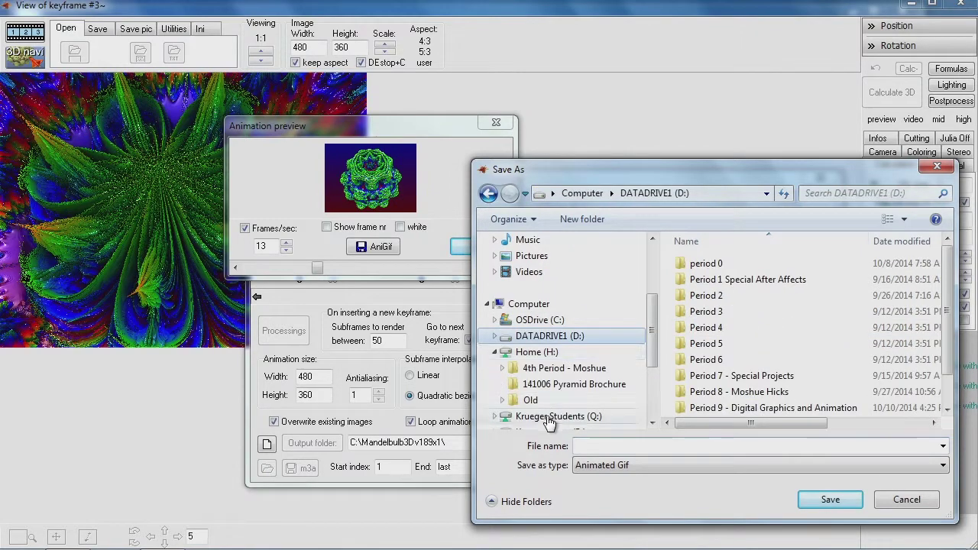
double_click(736, 409)
double_click(727, 293)
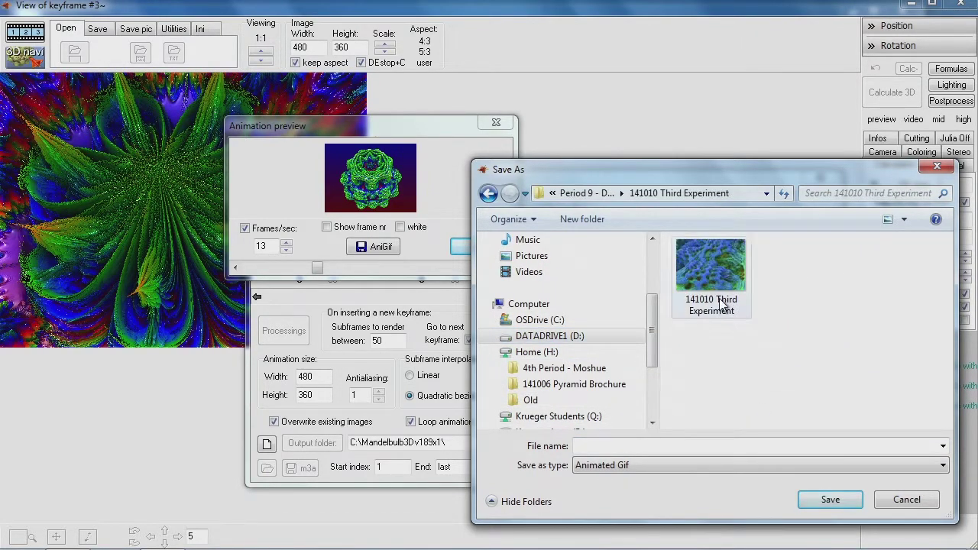
Name the animated GIF 141010 Fourth Experiment and save it
left_click(722, 302)
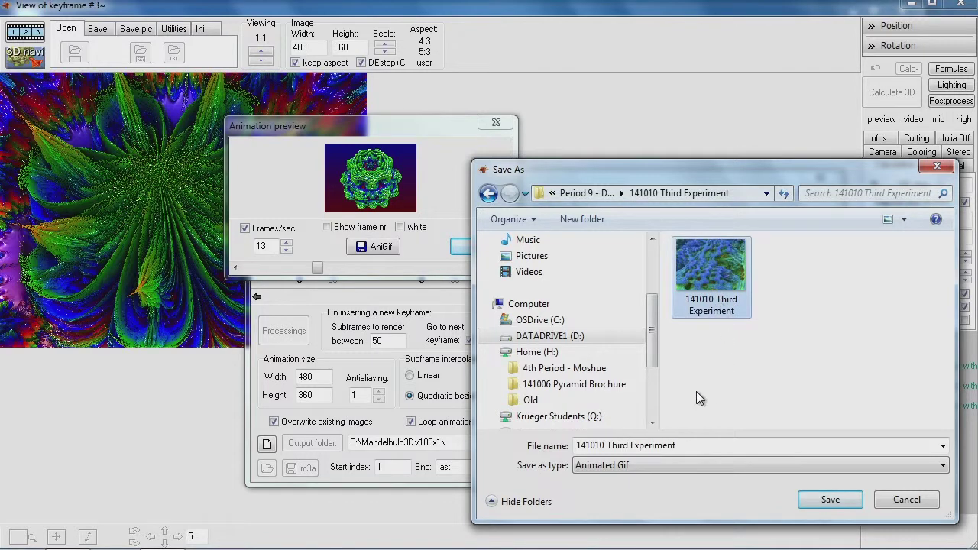
left_click(608, 446)
left_click(606, 446)
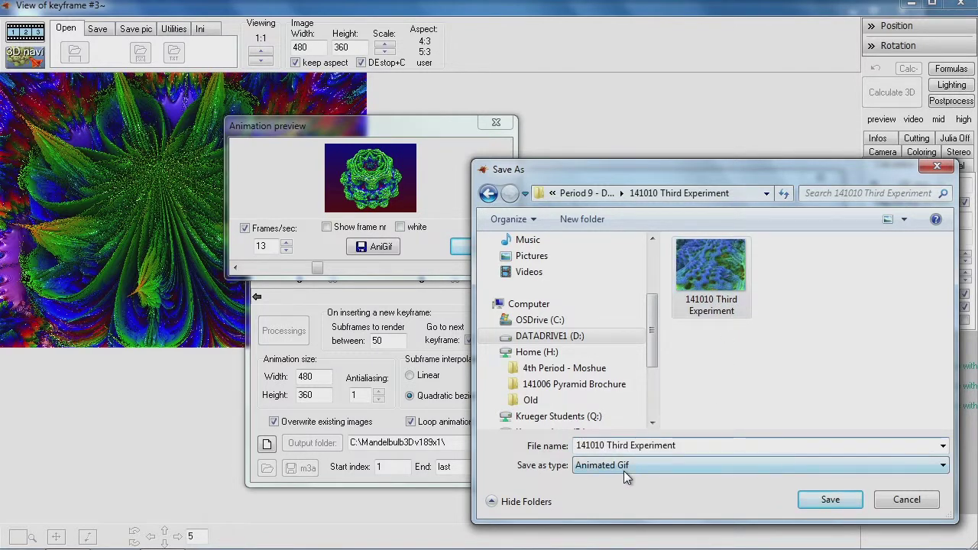
type("b")
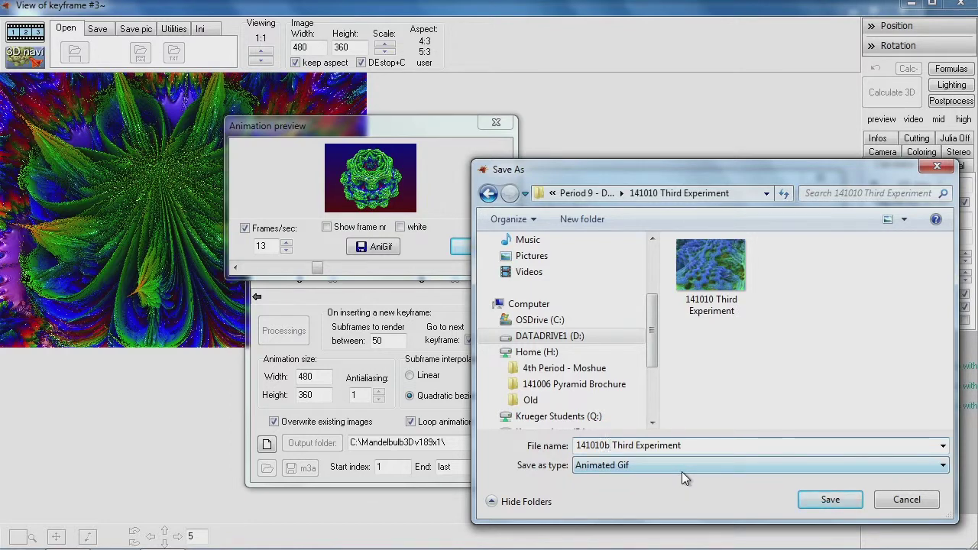
left_click_drag(605, 445, 739, 444)
type("Fourt")
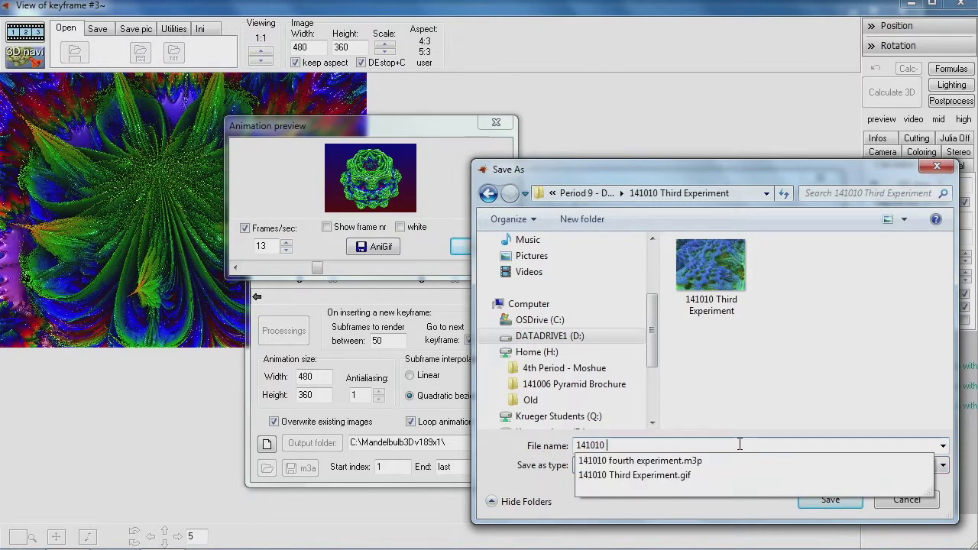
type("h Experiment")
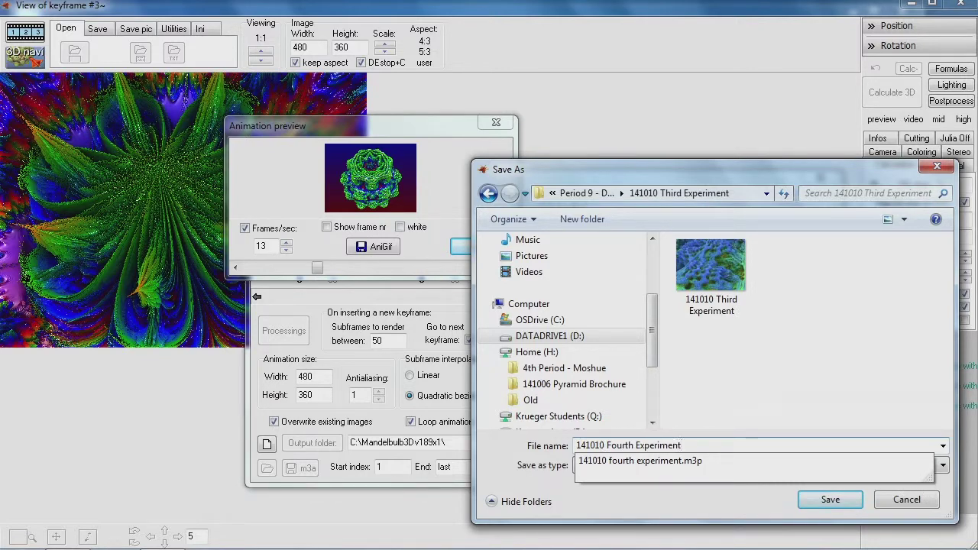
key("Return")
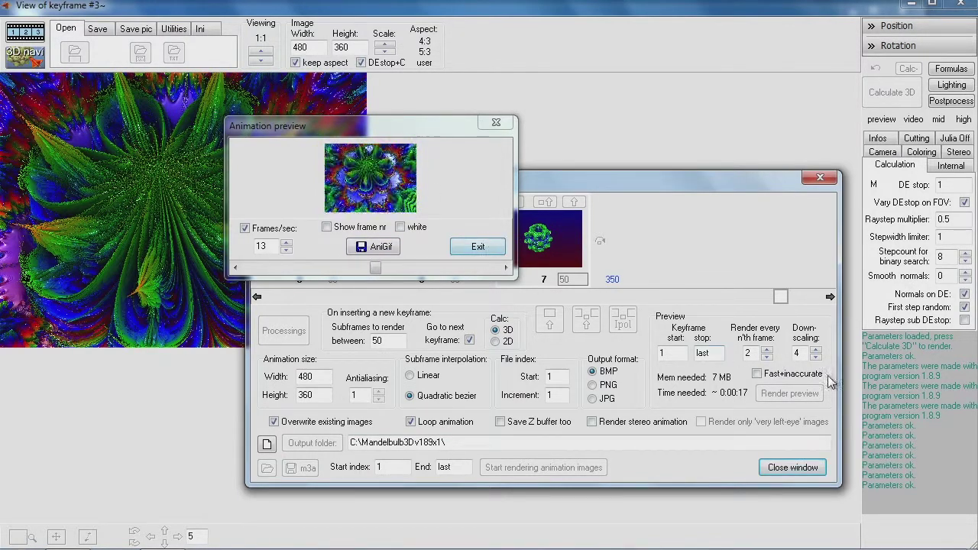
Exit the animation preview and set the preview downscaling to 1
left_click(480, 248)
left_click(815, 357)
left_click(815, 356)
left_click(815, 356)
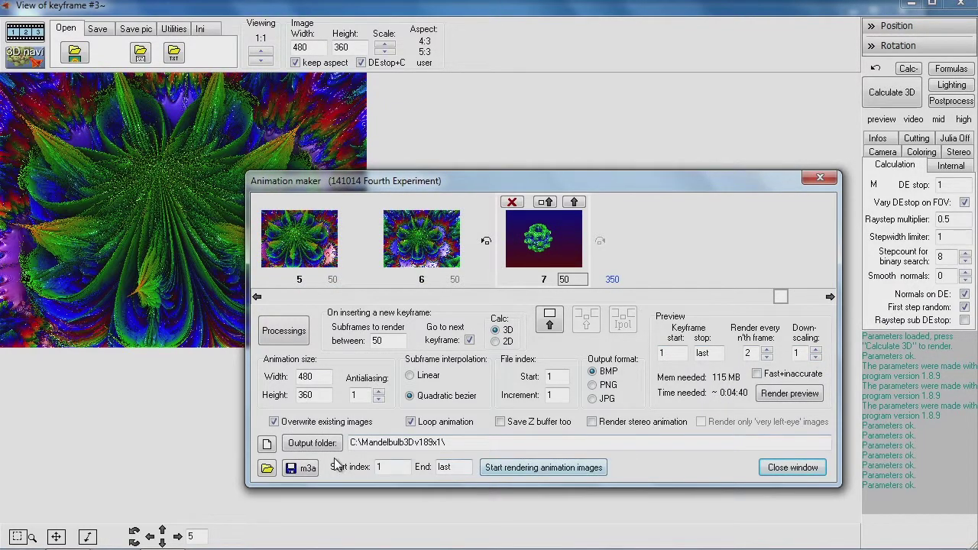
Save the animation as 141014b Fourth Experiment.m3a in the 141010 Third Experiment folder on the D drive
left_click(306, 469)
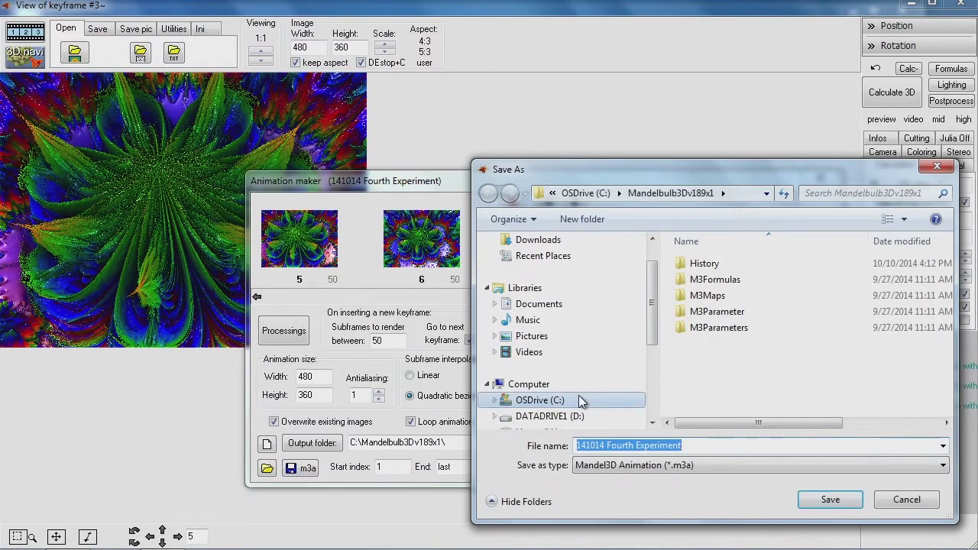
scroll(642, 340, "down", 2)
left_click(549, 351)
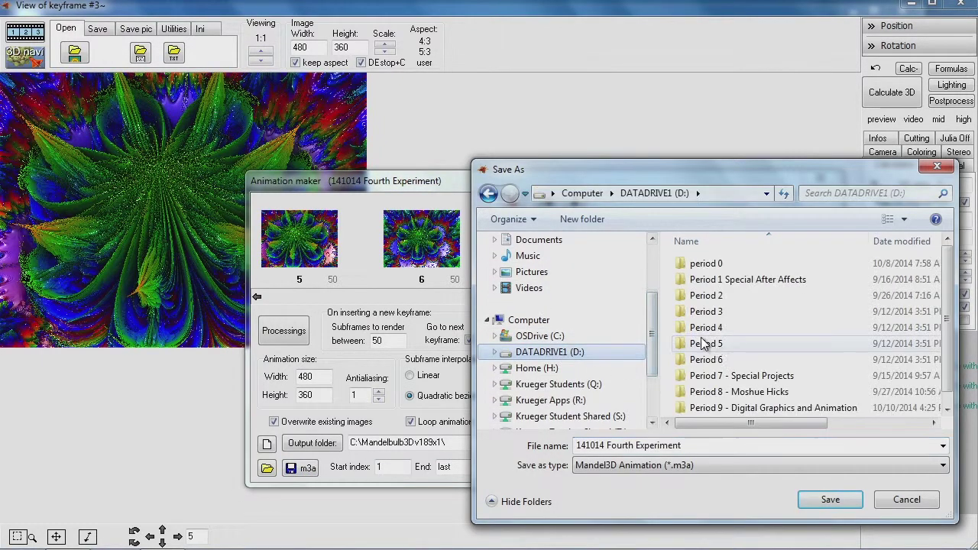
left_click(756, 410)
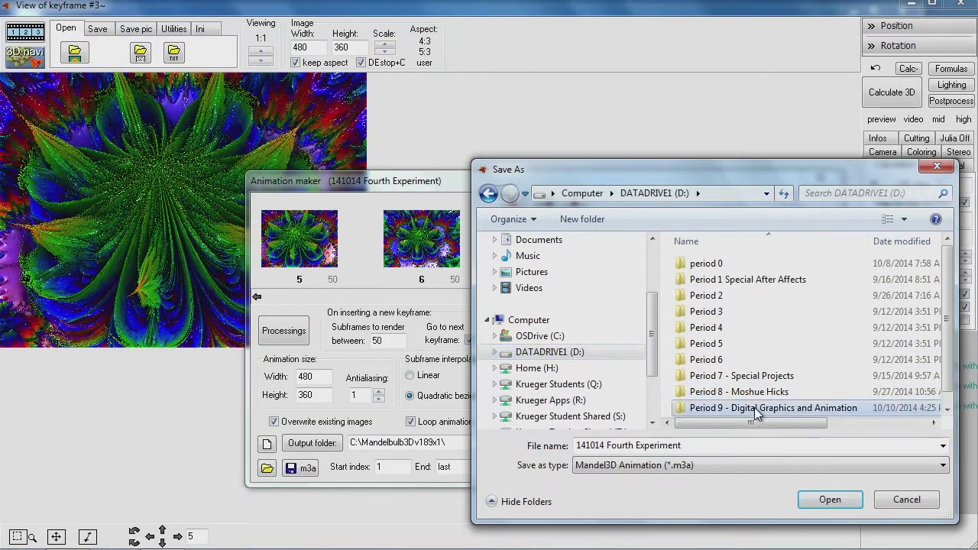
double_click(756, 410)
double_click(733, 297)
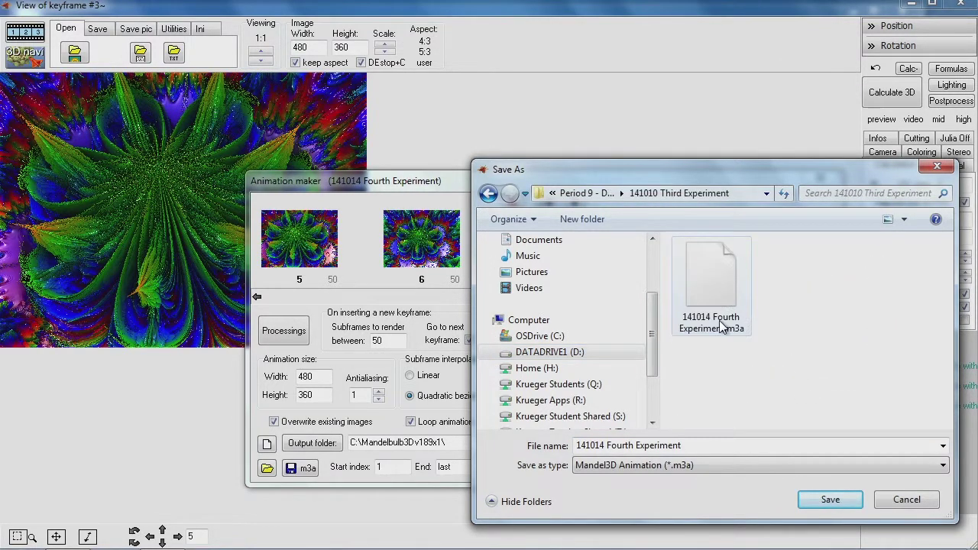
left_click(722, 326)
left_click(605, 444)
left_click(606, 444)
type("b")
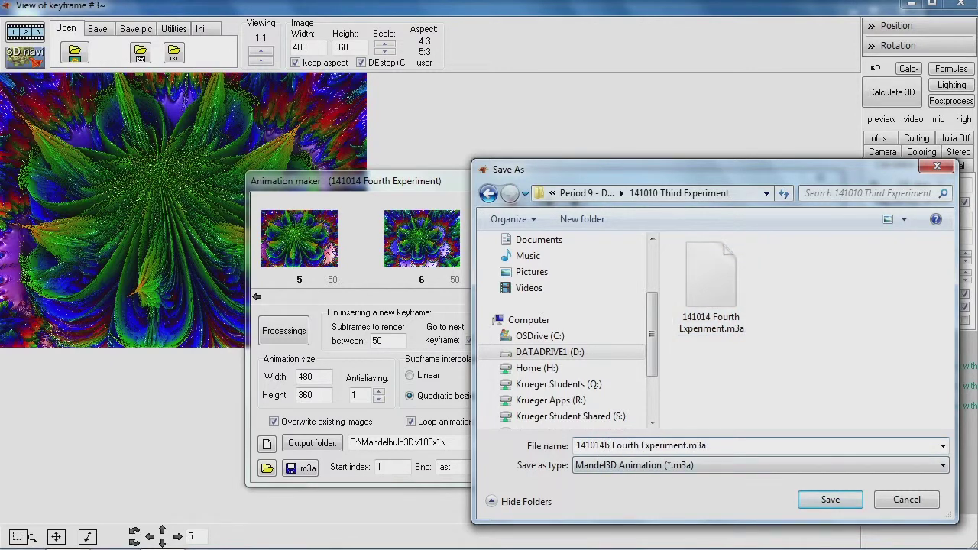
left_click(822, 500)
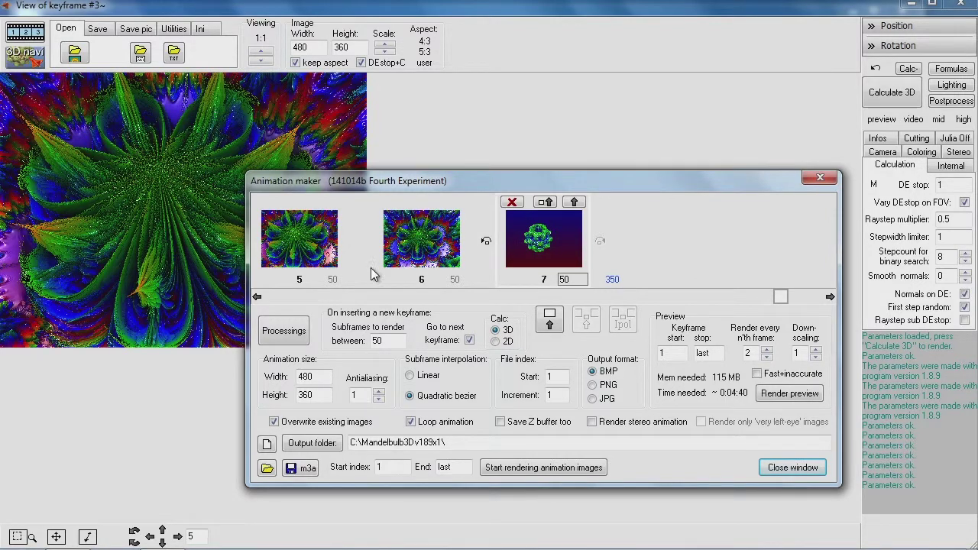
Go back to keyframe 1 and set its subframe count to 120
left_click(257, 297)
left_click(258, 297)
left_click(258, 297)
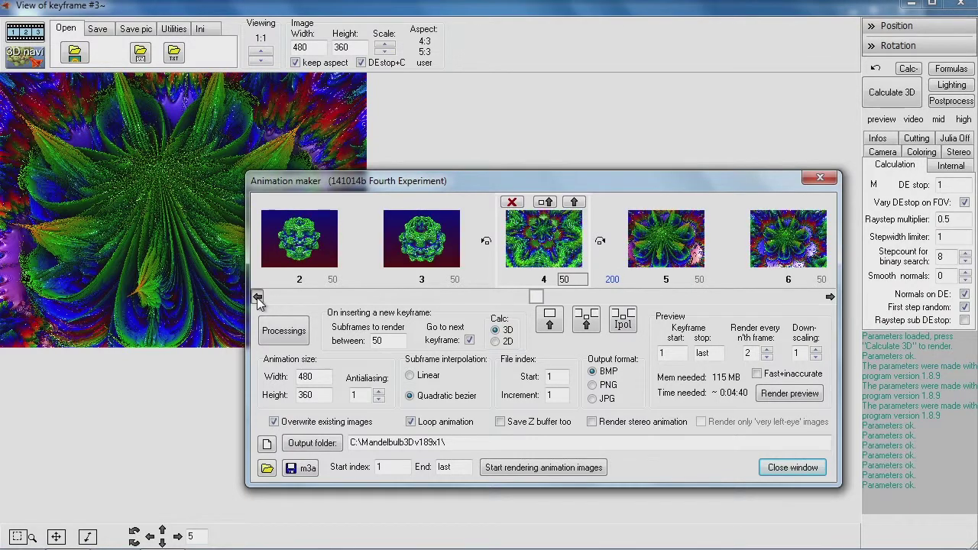
left_click(258, 297)
left_click(257, 297)
left_click(257, 297)
key("Tab")
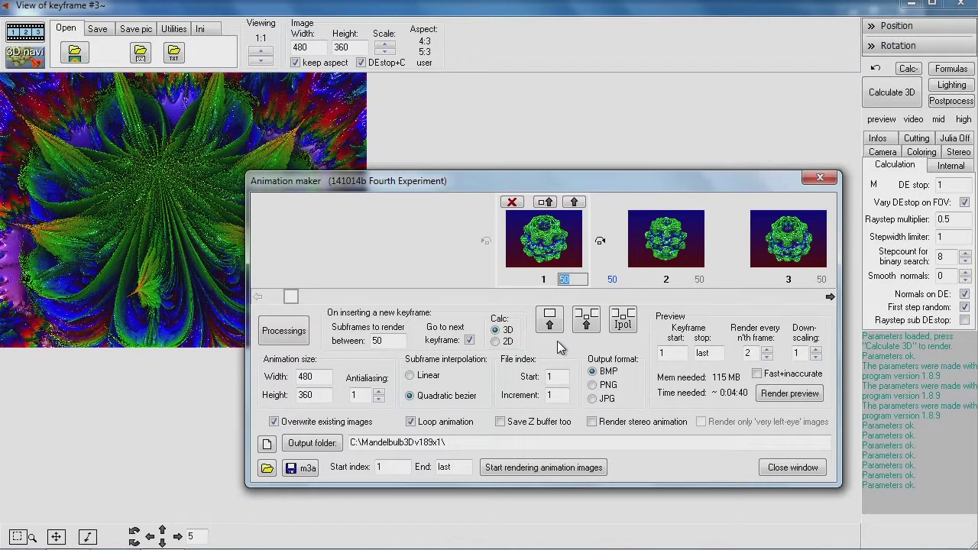
type("120")
Set the subframe counts of keyframes 2, 3 and 4 to 120 each
left_click(830, 296)
left_click_drag(580, 281, 541, 284)
type("120")
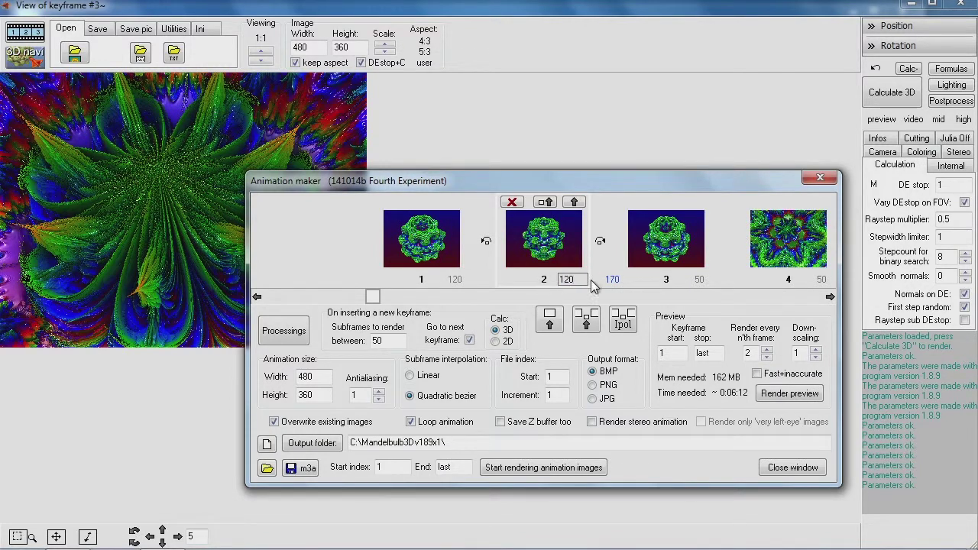
left_click(830, 296)
left_click_drag(576, 282, 558, 282)
type("120")
left_click(829, 296)
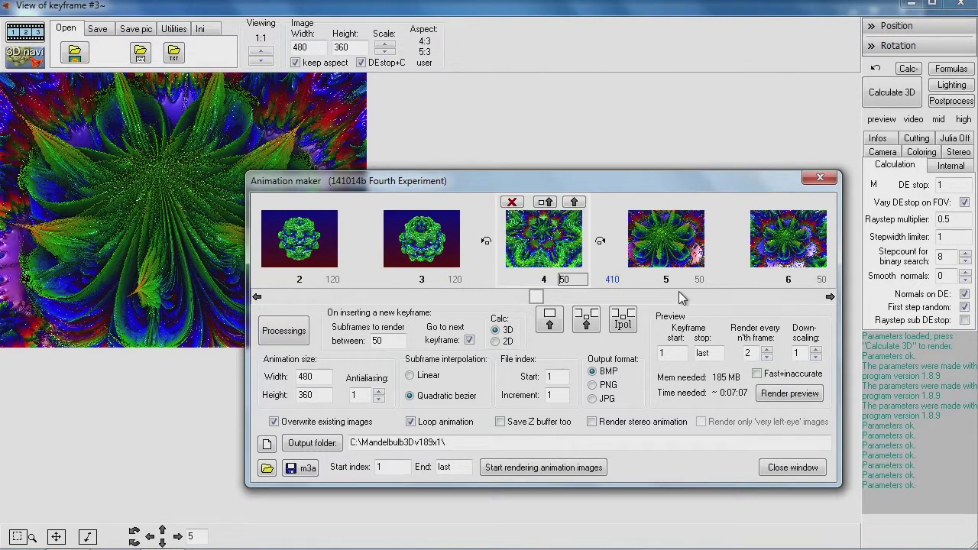
left_click_drag(577, 280, 527, 282)
type("120")
Set the subframe counts of keyframes 5 and 6 to 120 each
left_click(830, 297)
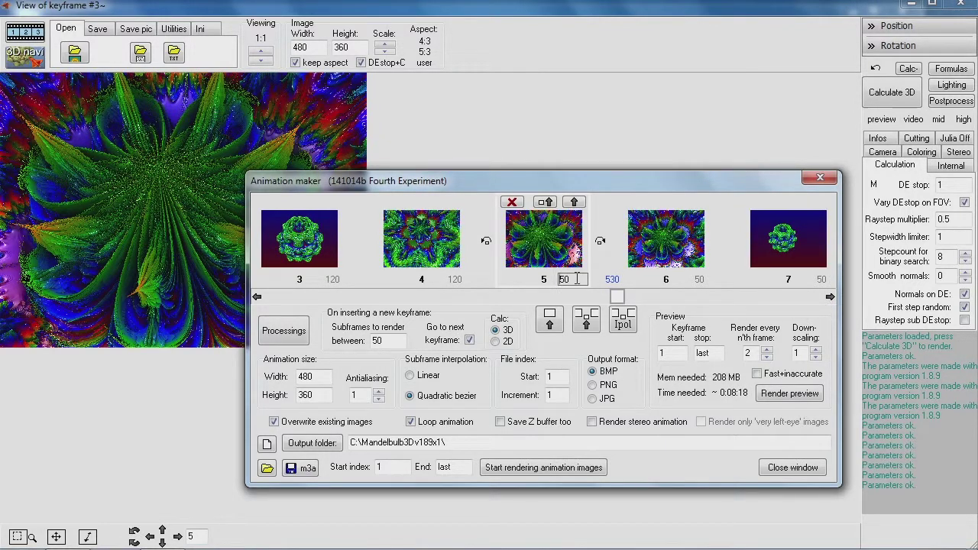
left_click_drag(577, 280, 544, 280)
type("120")
left_click(829, 297)
left_click_drag(579, 280, 532, 286)
type("12")
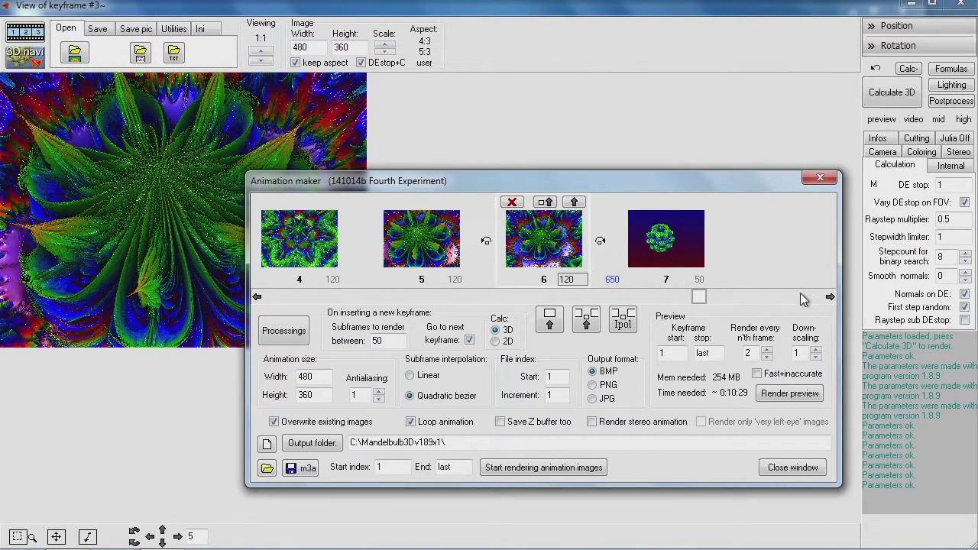
Set keyframe 7's subframe count to 300 and choose PNG as the animation's output format
left_click(829, 297)
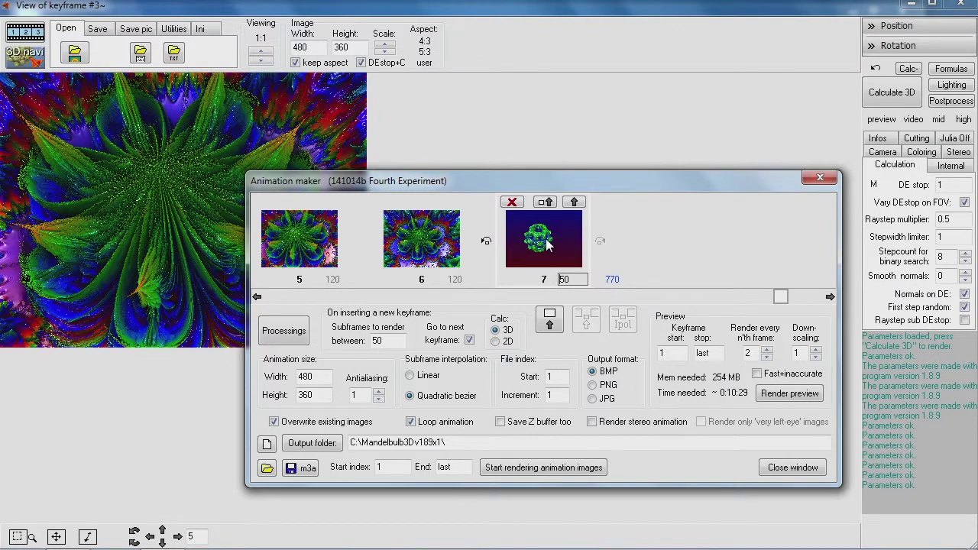
double_click(573, 279)
type("300")
left_click(593, 385)
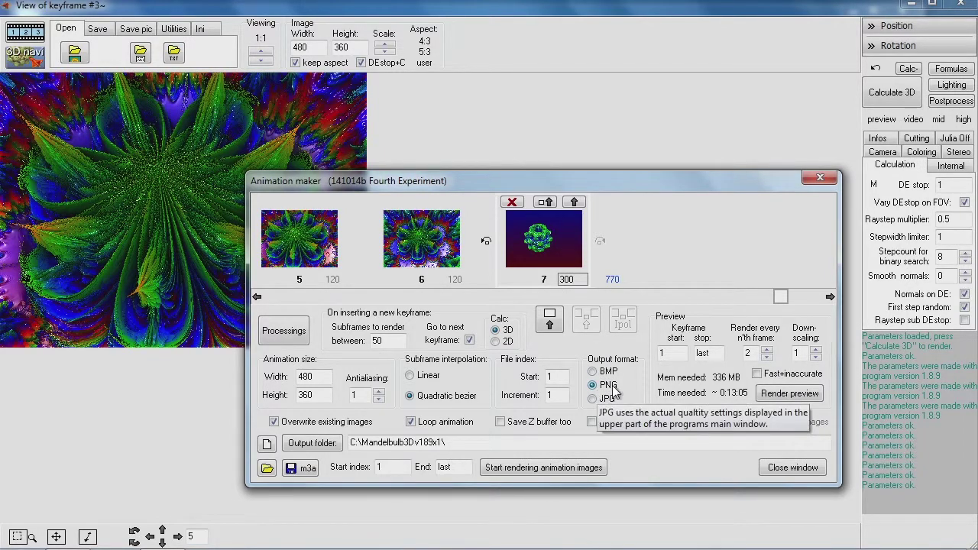